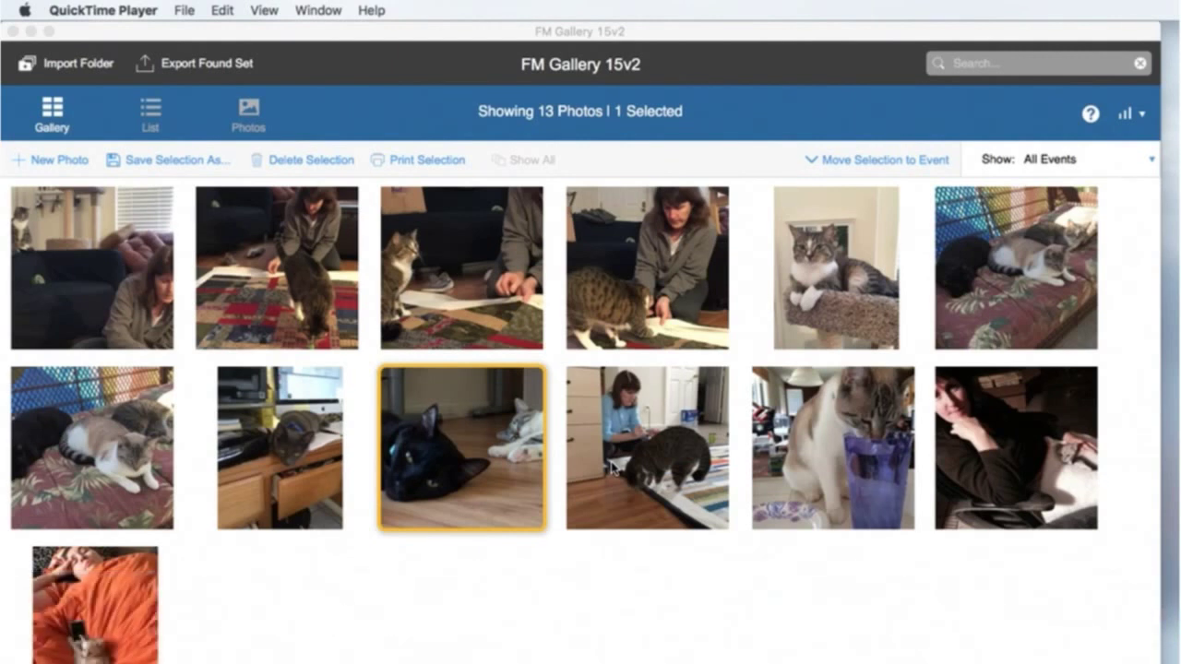
- Switch to FileMaker Pro and examine the FM Gallery 15v2 database's fields and relationships graph, then leave without changes
{"action": "key", "text": "super+Tab"}
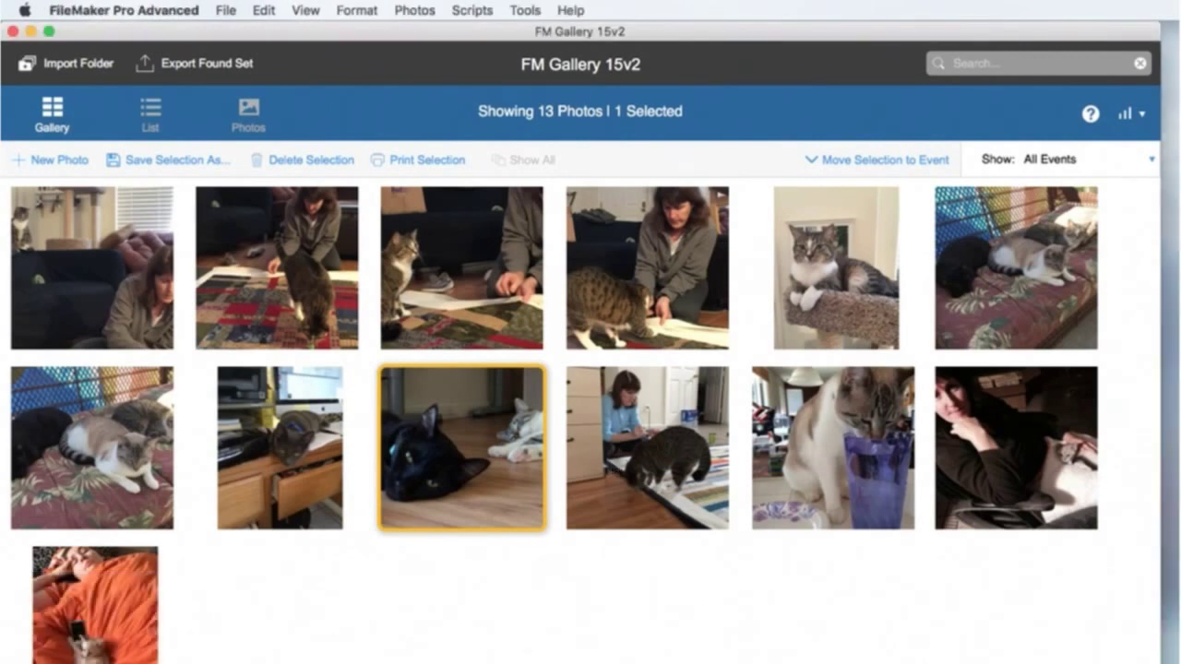
{"action": "key", "text": "super+shift+d"}
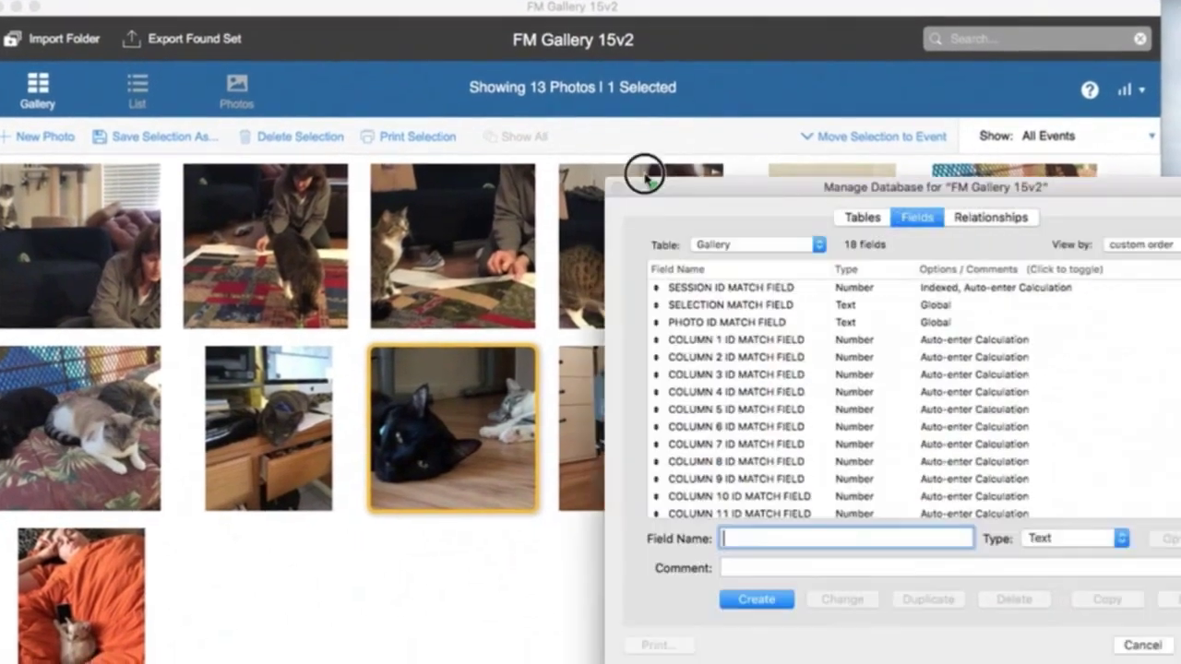
{"action": "left_click_drag", "start_coordinate": [645, 175], "coordinate": [358, 122]}
{"action": "left_click_drag", "start_coordinate": [936, 550], "coordinate": [1018, 653]}
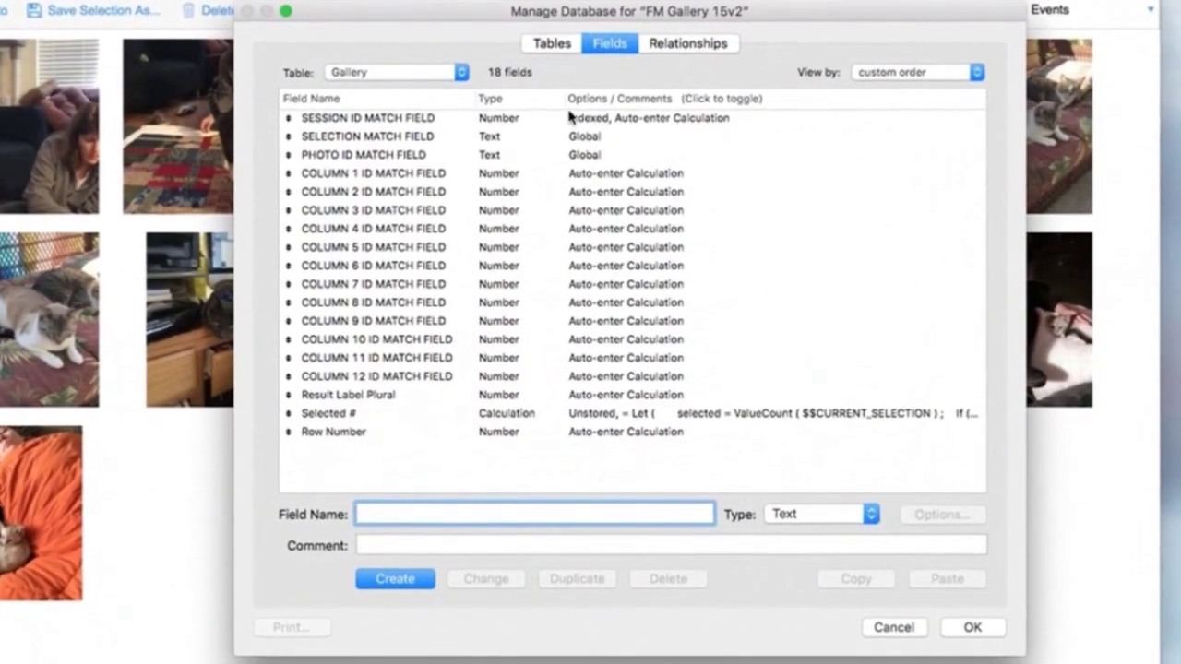
{"action": "left_click", "coordinate": [676, 43]}
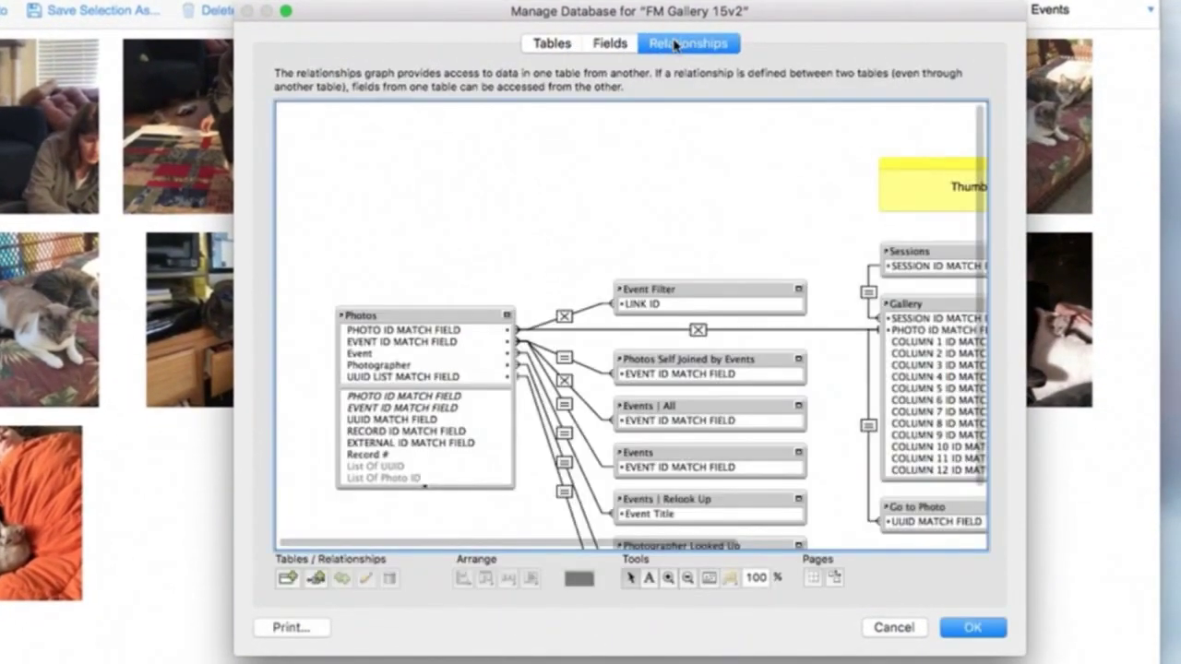
{"action": "left_click_drag", "start_coordinate": [1021, 654], "coordinate": [1098, 663]}
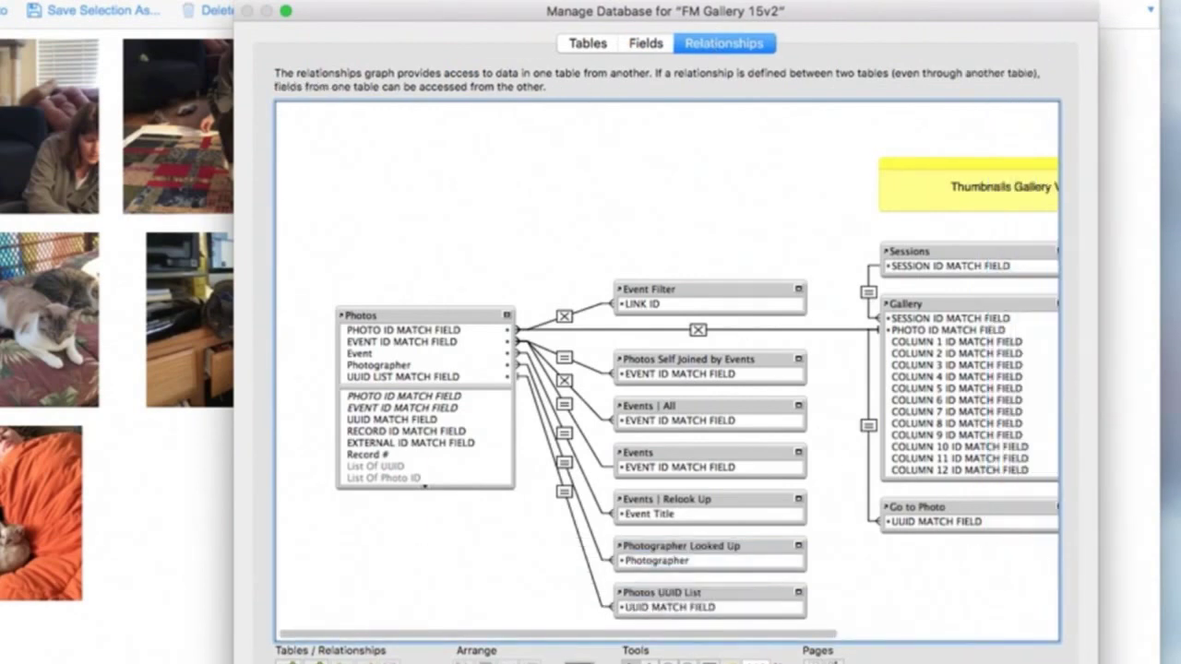
{"action": "key", "text": "Escape"}
- Open the Script Workspace, review the "Go to Photos [Get Script Parameter]" script, and close the workspace
{"action": "key", "text": "super+shift+s"}
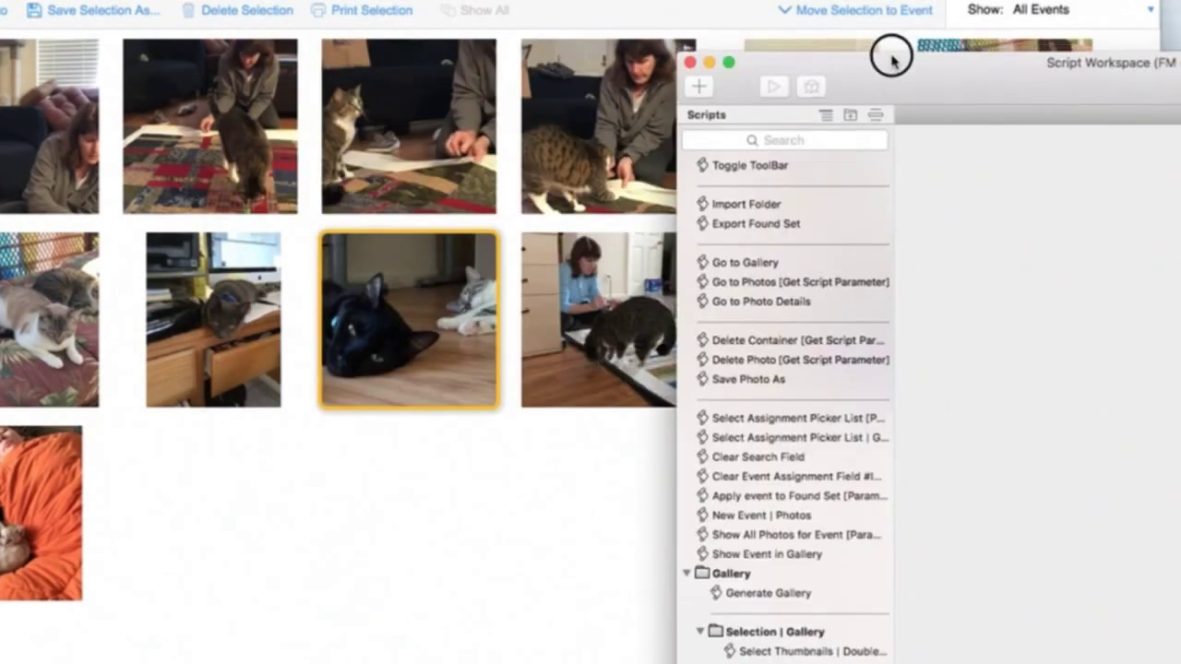
{"action": "double_click", "coordinate": [888, 53]}
{"action": "left_click", "coordinate": [296, 219]}
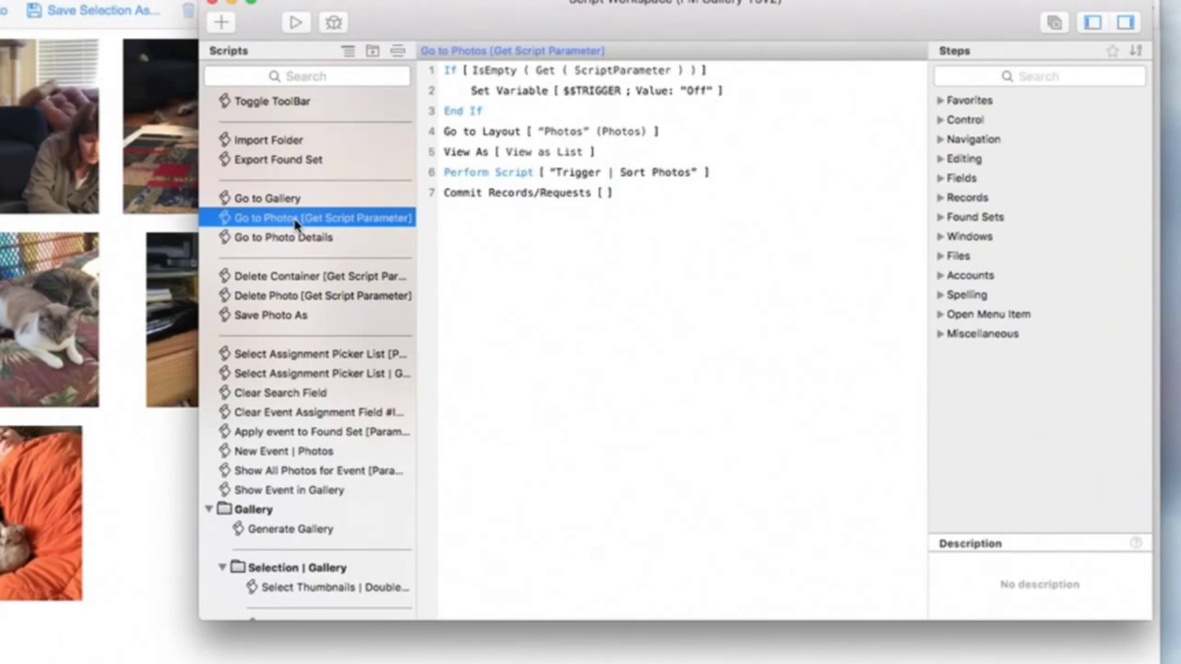
{"action": "left_click", "coordinate": [214, 4]}
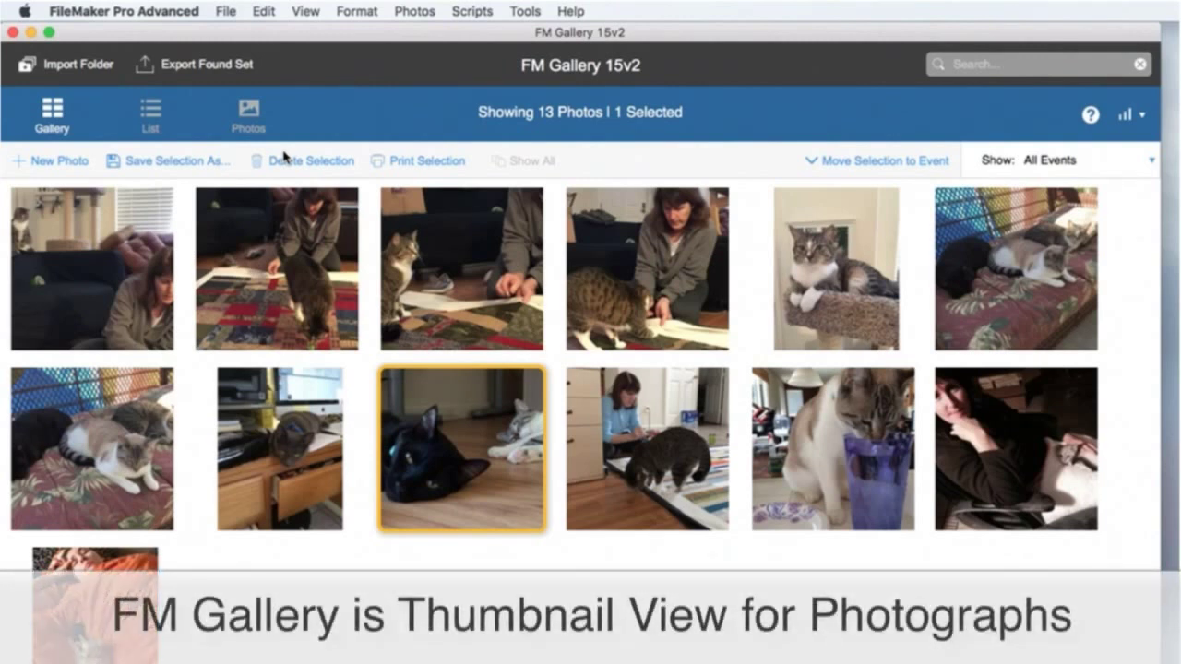
- Look through the photo records in the List view and view the first photo's details in the Photos view
{"action": "left_click", "coordinate": [151, 113]}
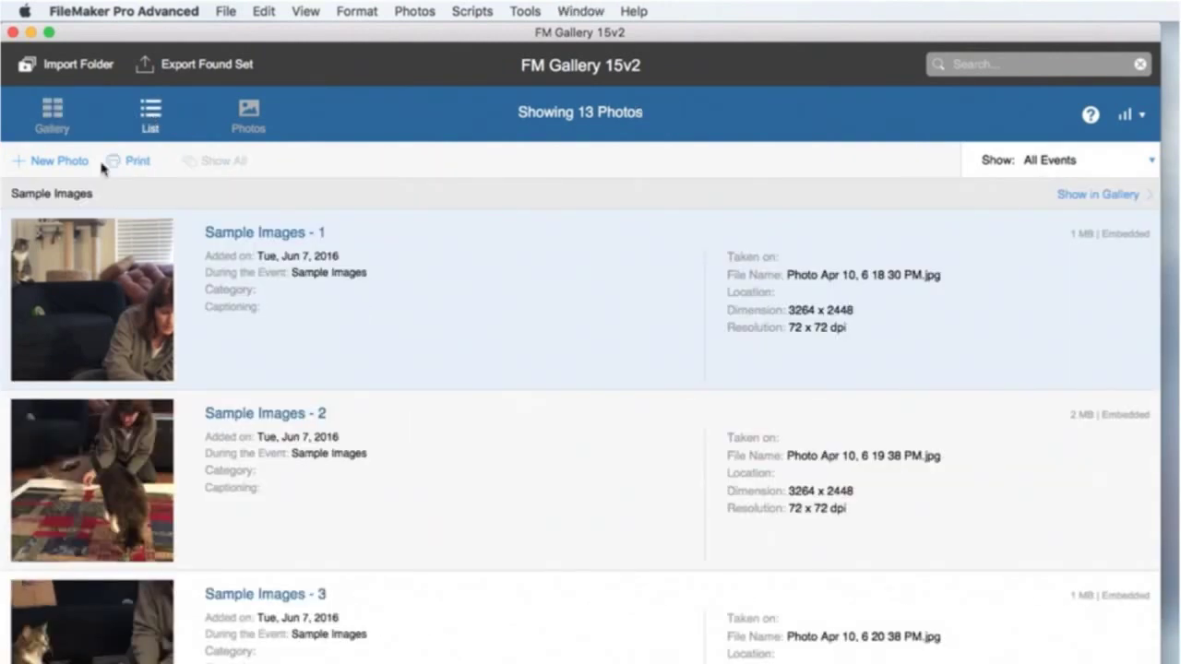
{"action": "scroll", "coordinate": [328, 457], "scroll_direction": "down", "scroll_amount": 7}
{"action": "scroll", "coordinate": [328, 456], "scroll_direction": "up", "scroll_amount": 8}
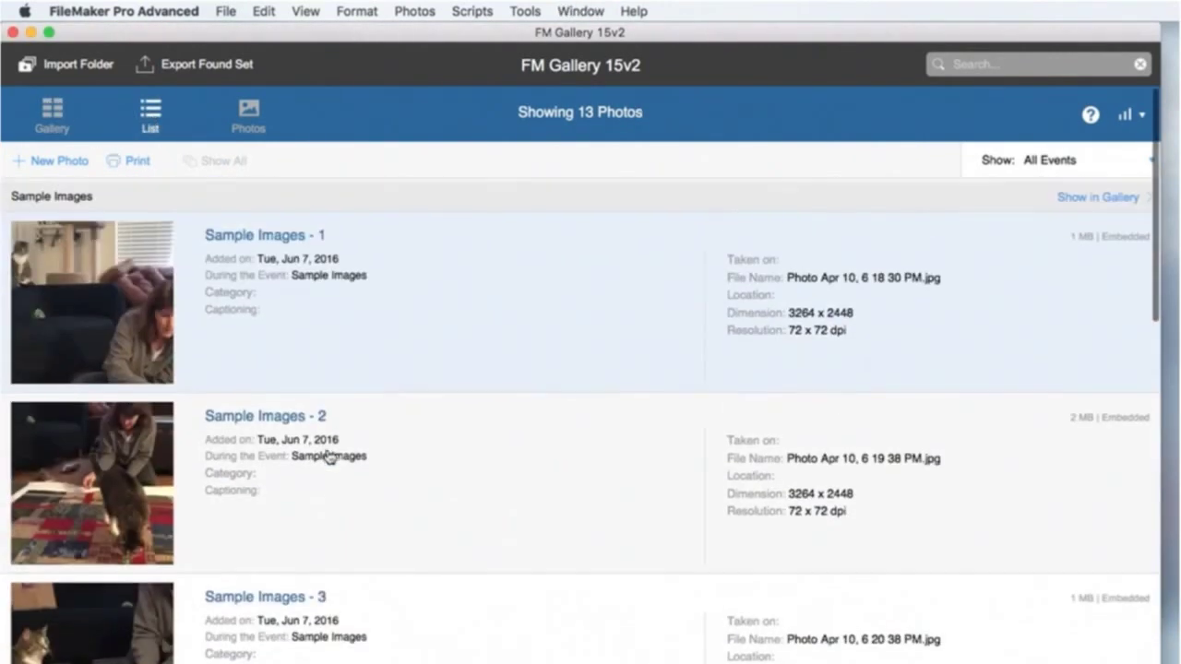
{"action": "left_click", "coordinate": [251, 124]}
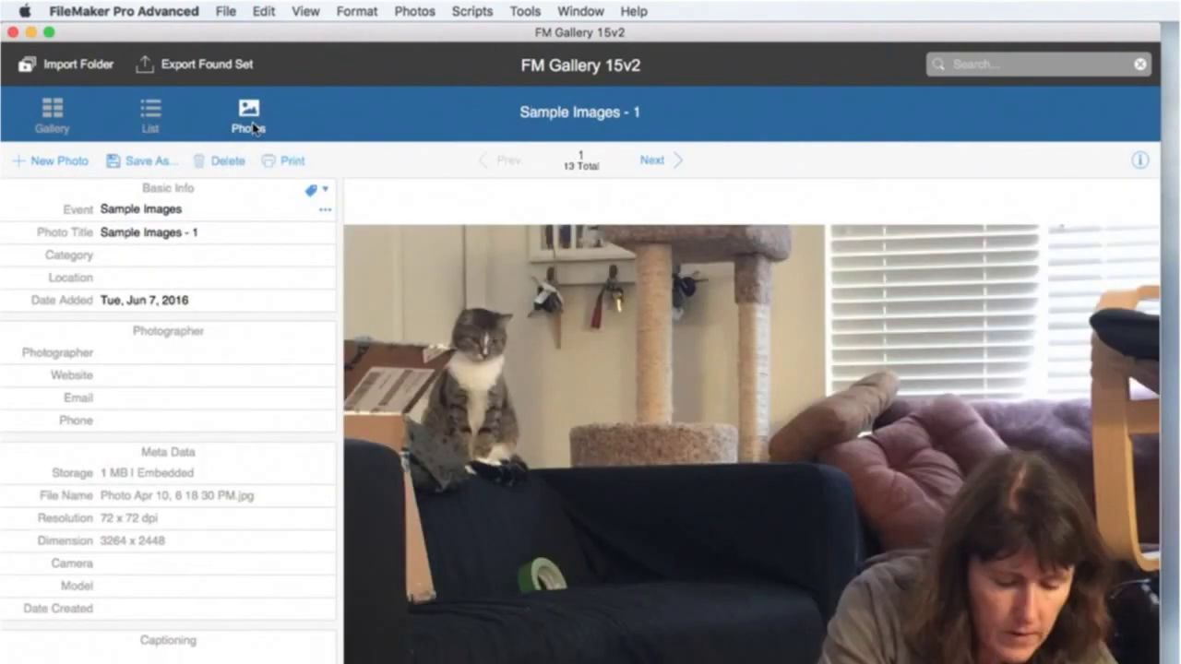
- Return to the Gallery view and test the thumbnail reflow by narrowing the window to five columns and widening it again to six
{"action": "left_click", "coordinate": [51, 115]}
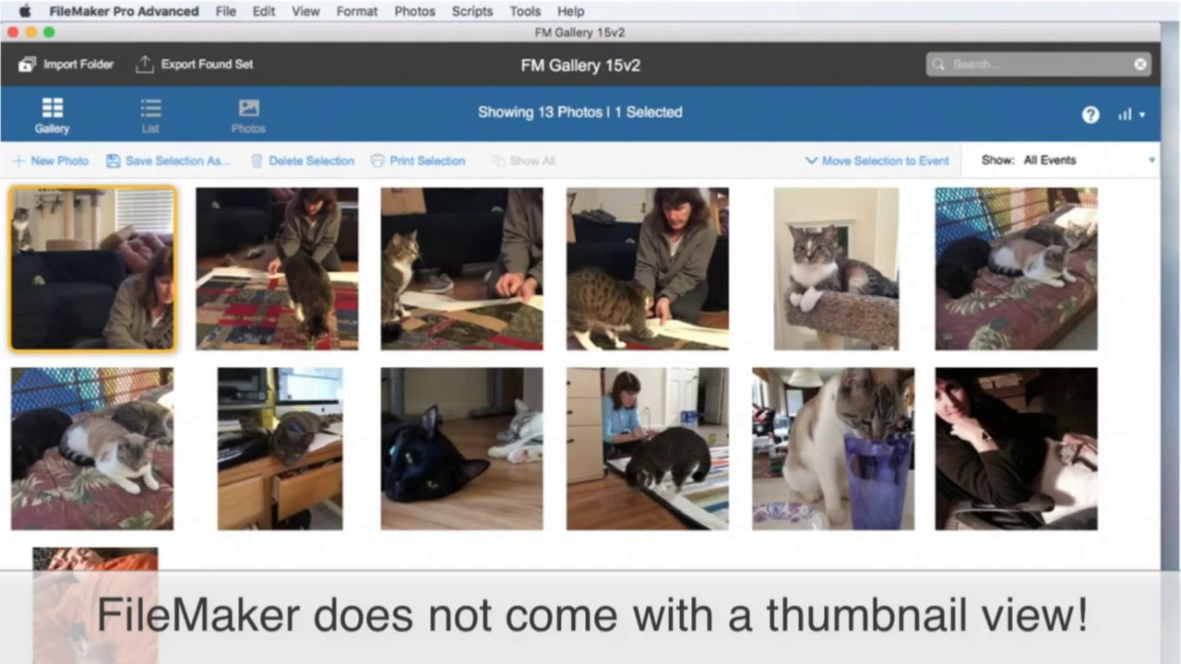
{"action": "left_click_drag", "start_coordinate": [1160, 478], "coordinate": [935, 480]}
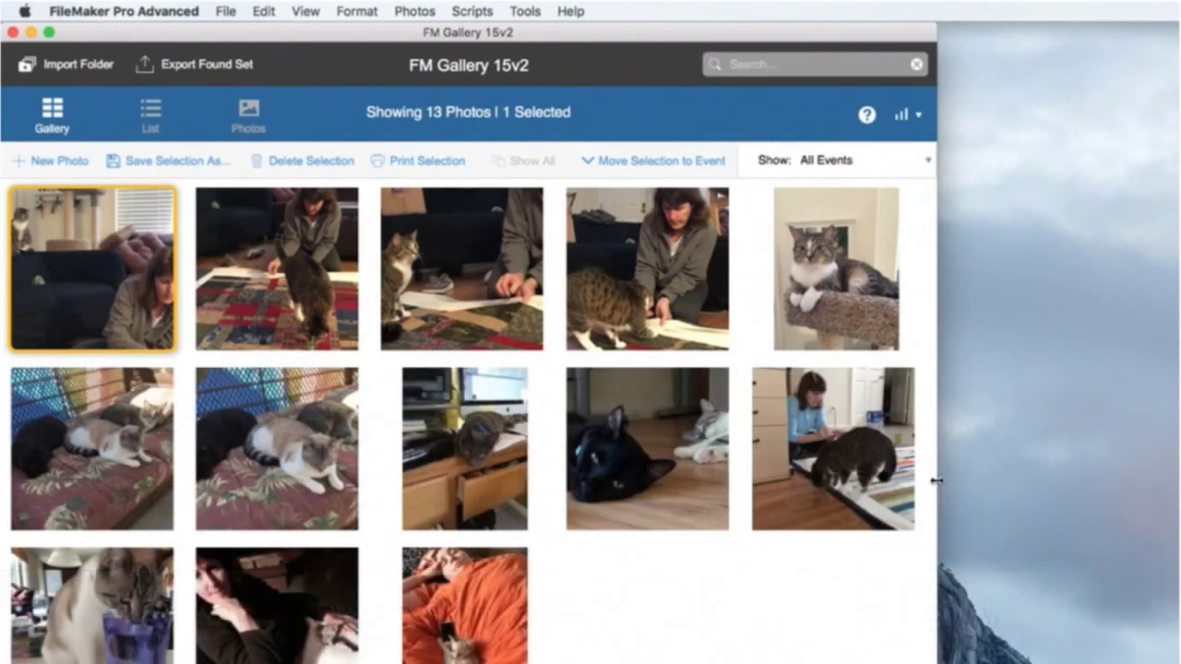
{"action": "left_click_drag", "start_coordinate": [934, 480], "coordinate": [1147, 474]}
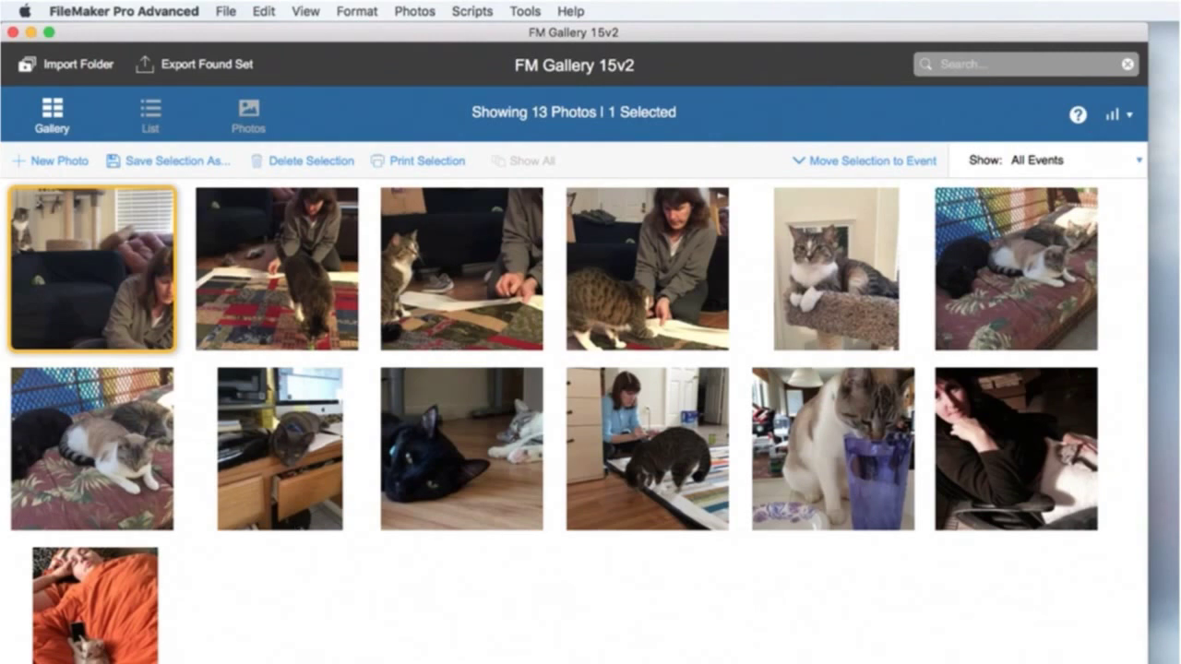
- Select all 13 photos in the gallery, from the first thumbnail to the last, and permanently delete them
{"action": "left_click", "coordinate": [417, 595]}
{"action": "left_click", "coordinate": [283, 267]}
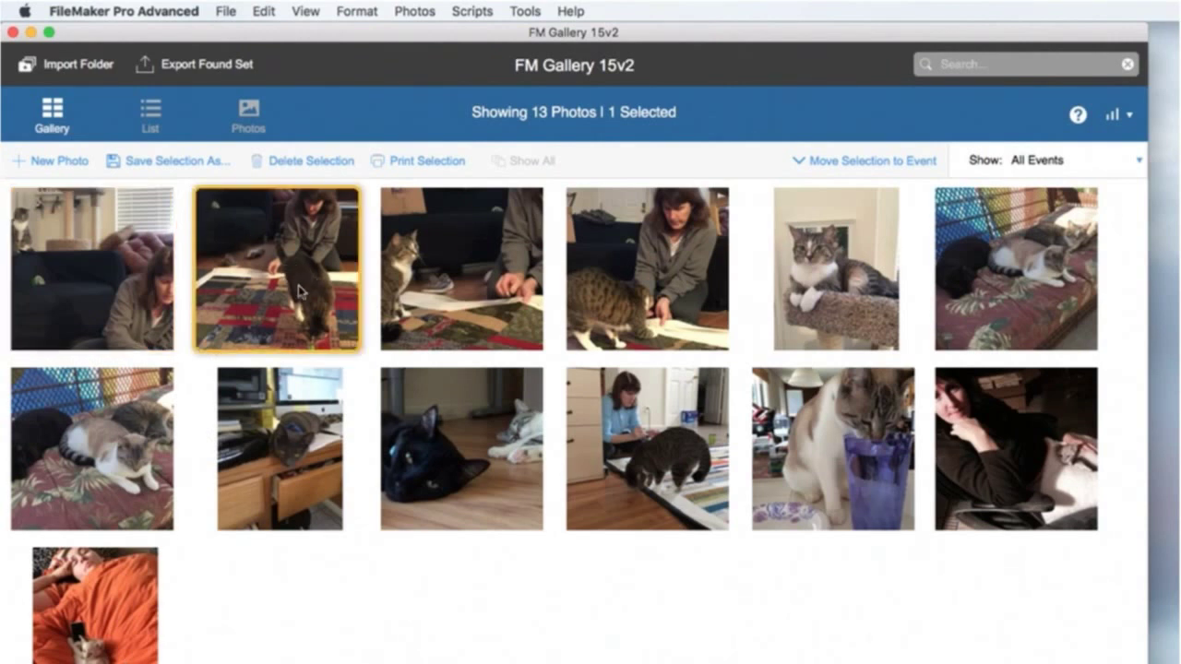
{"action": "left_click", "coordinate": [161, 276]}
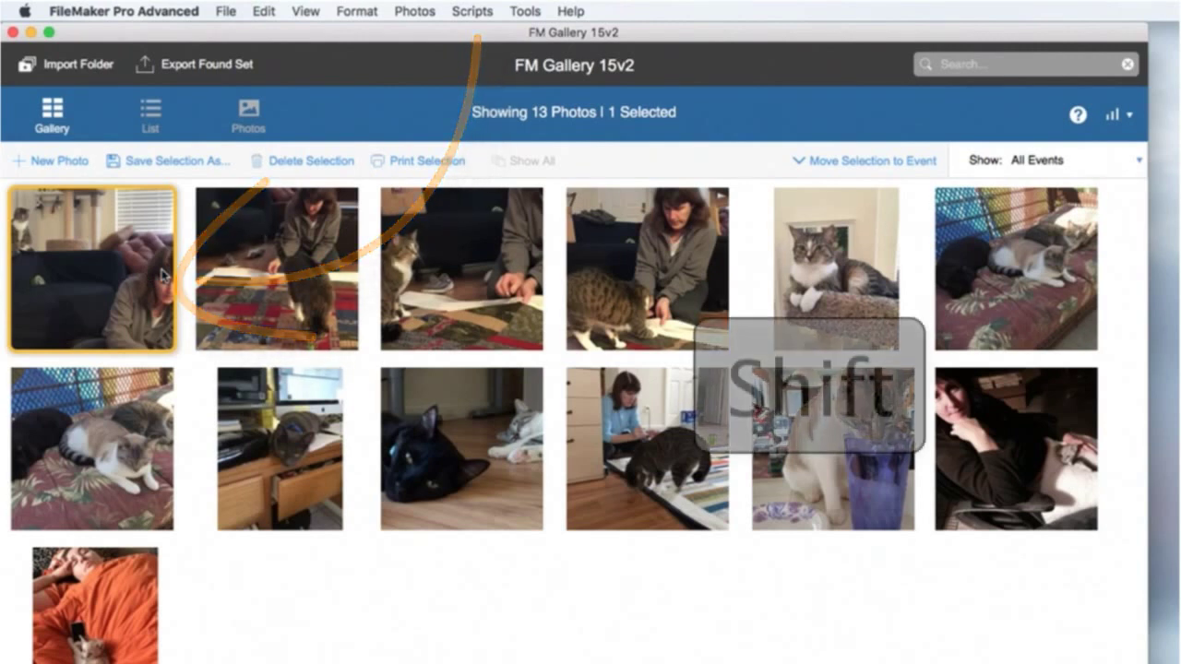
{"action": "left_click", "coordinate": [122, 630], "text": "shift"}
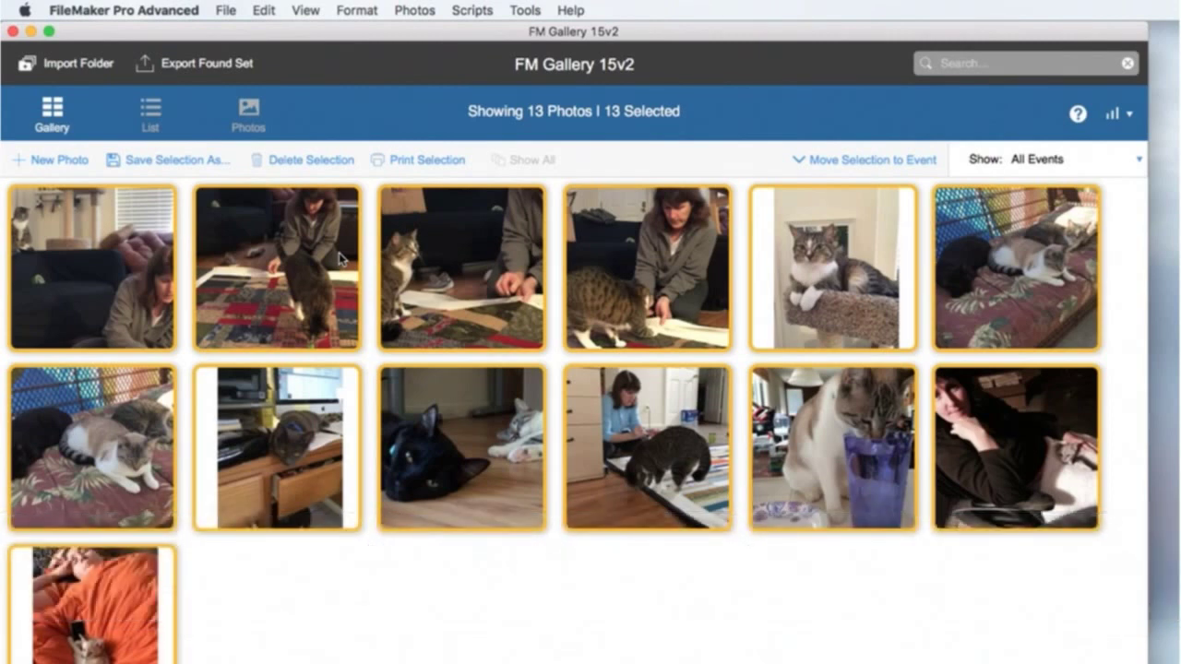
{"action": "key", "text": "Delete"}
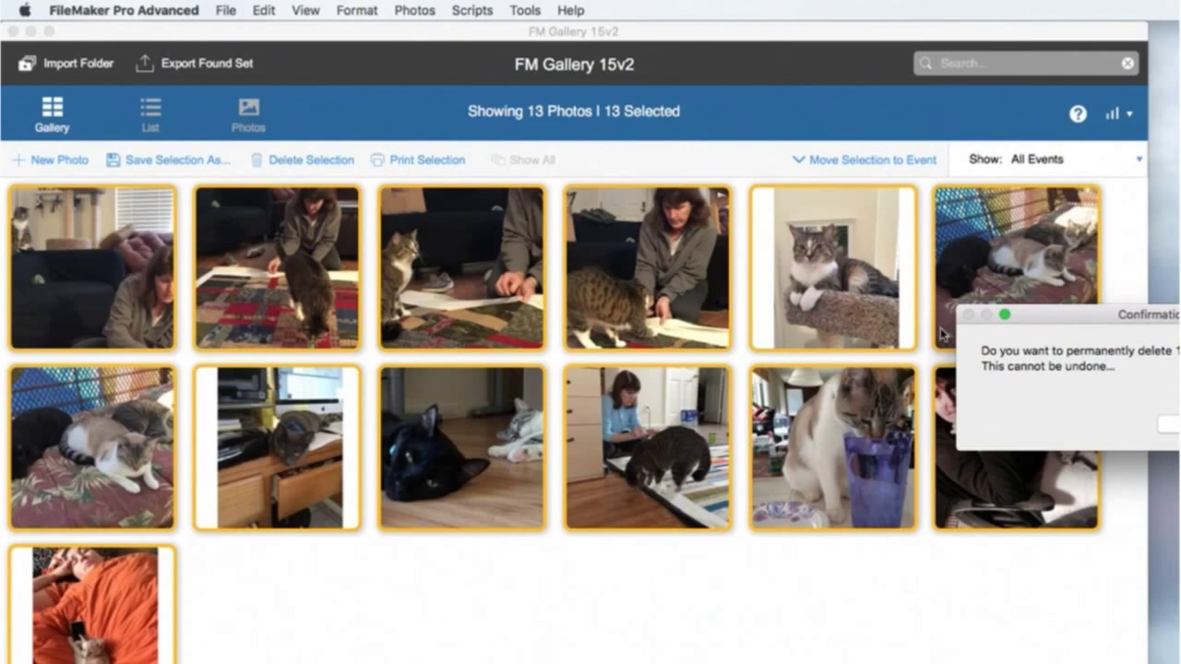
{"action": "left_click_drag", "start_coordinate": [1144, 314], "coordinate": [587, 245]}
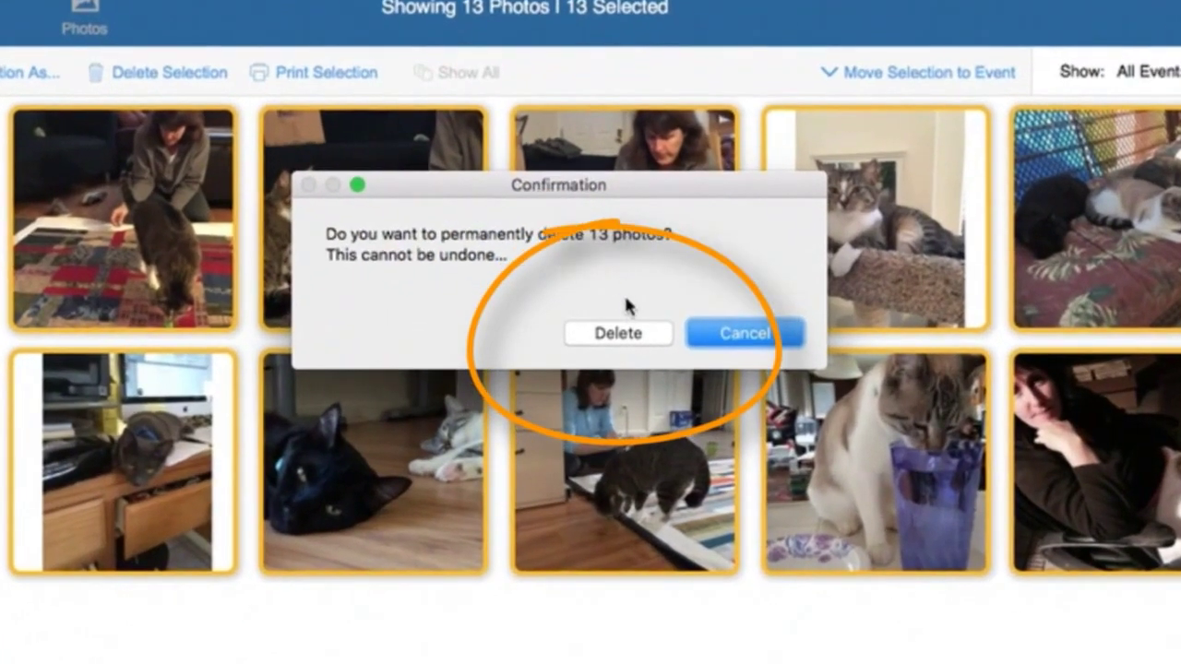
{"action": "left_click", "coordinate": [633, 337]}
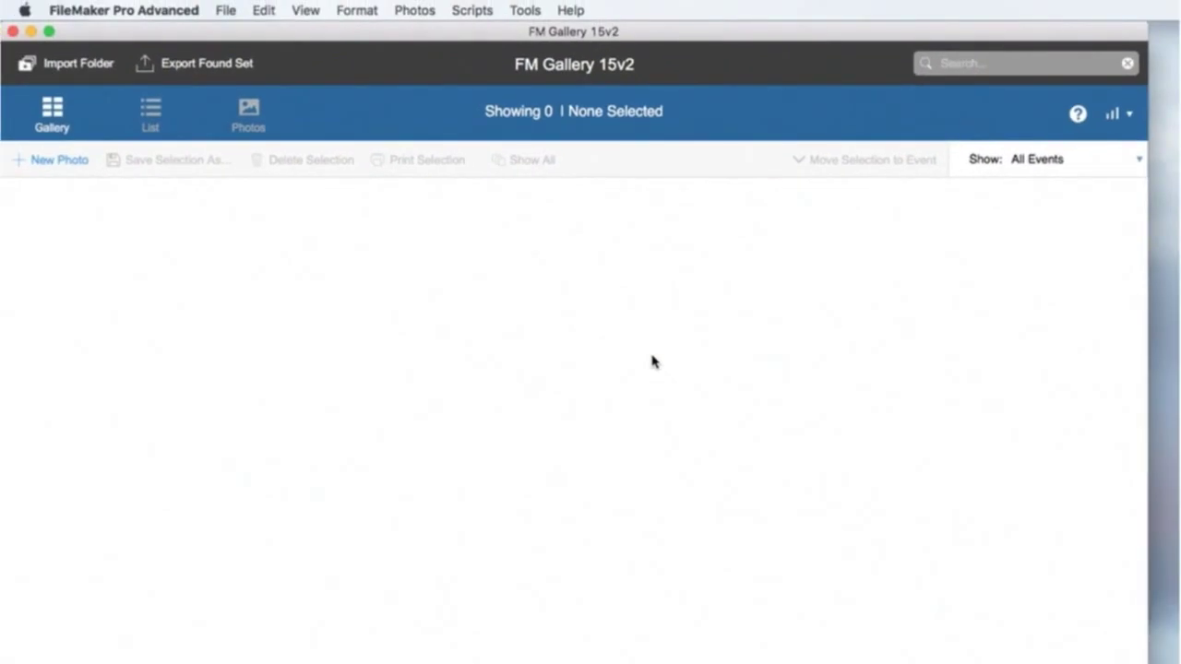
- Check the List and Photos views for remaining photos and return to the Gallery view
{"action": "left_click", "coordinate": [152, 118]}
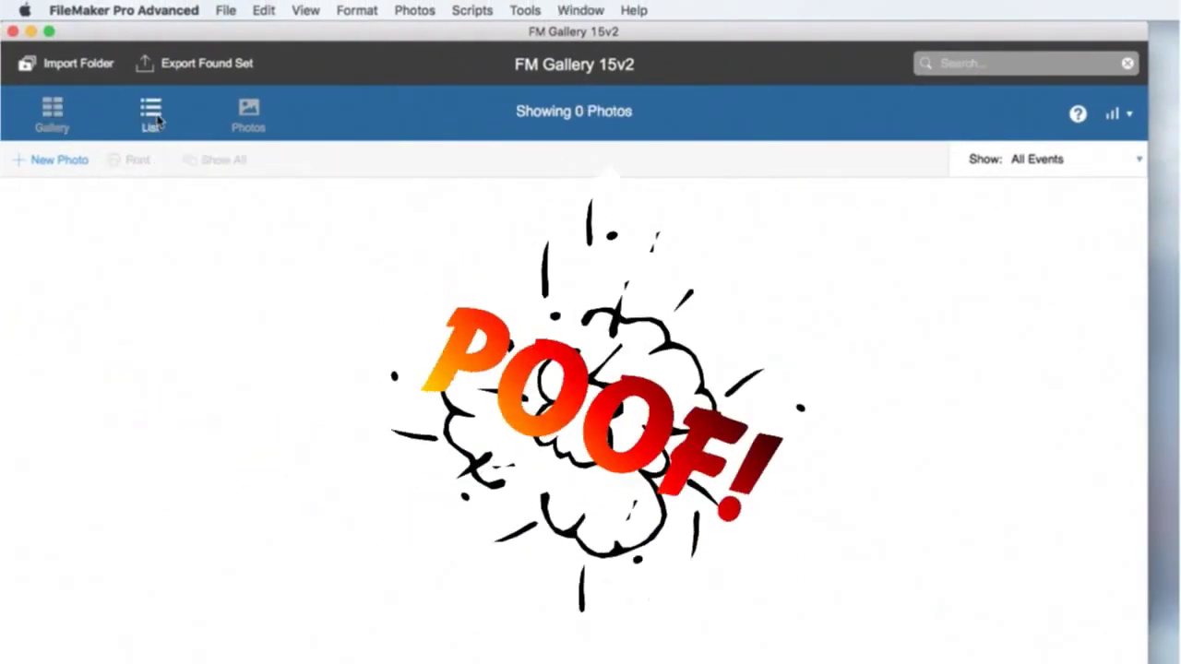
{"action": "left_click", "coordinate": [251, 118]}
{"action": "left_click", "coordinate": [29, 114]}
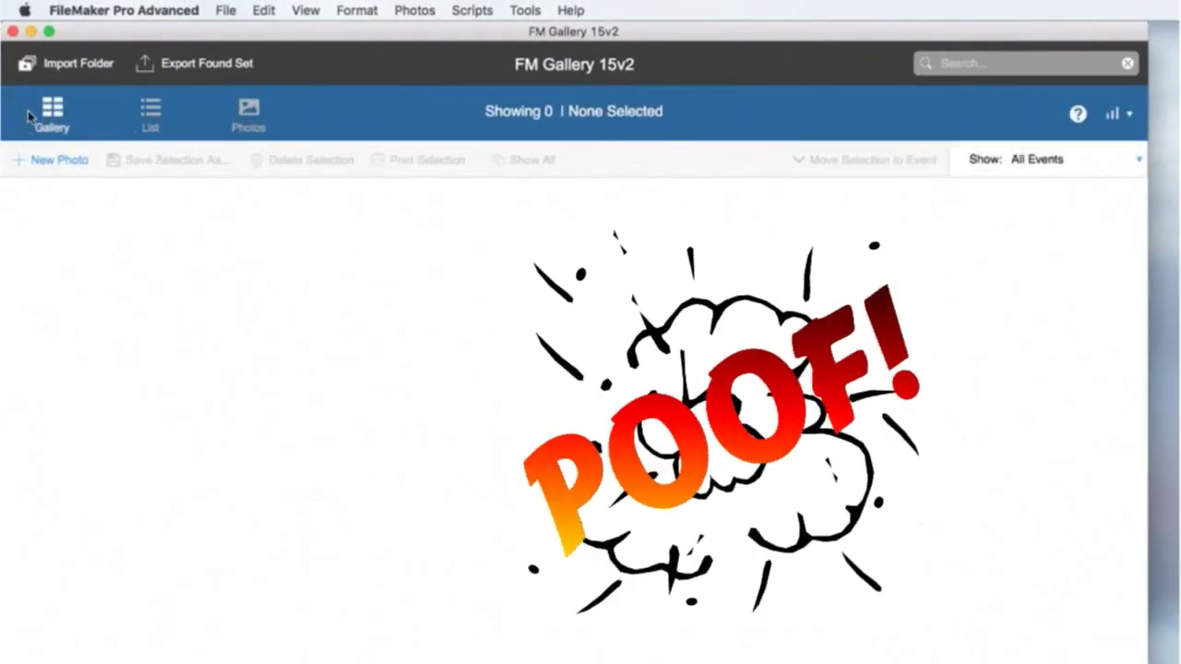
- Create a new photo record and place Abstract.jpg from Finder's Art folder into its image area
{"action": "left_click", "coordinate": [60, 161]}
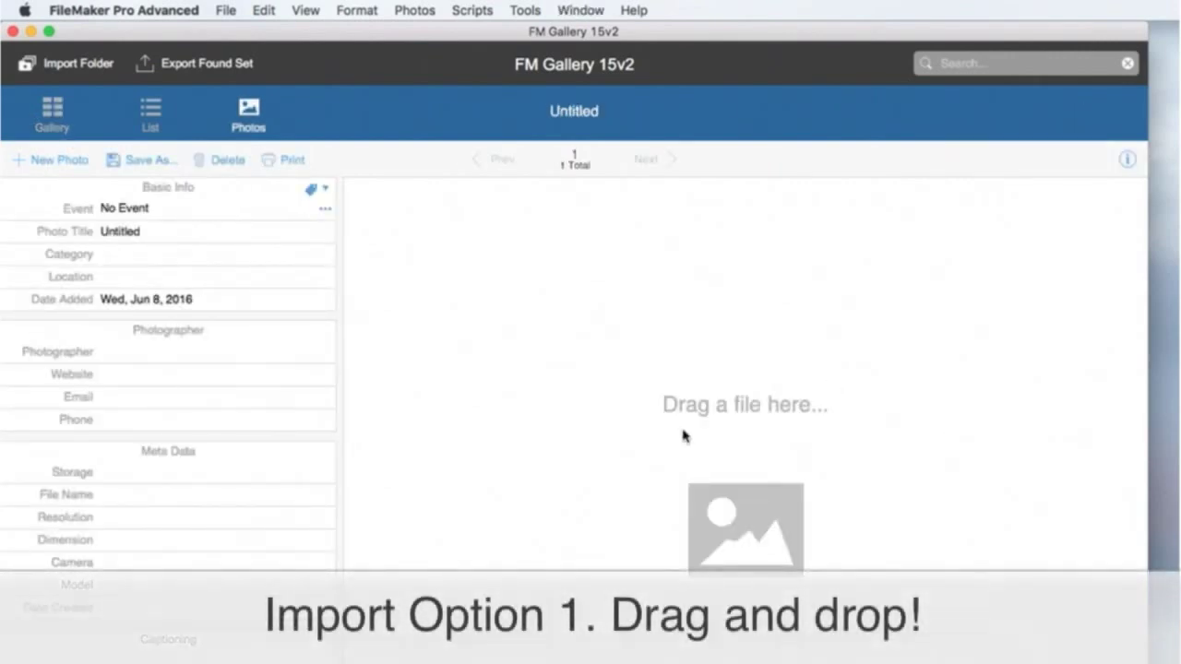
{"action": "left_click", "coordinate": [1107, 663]}
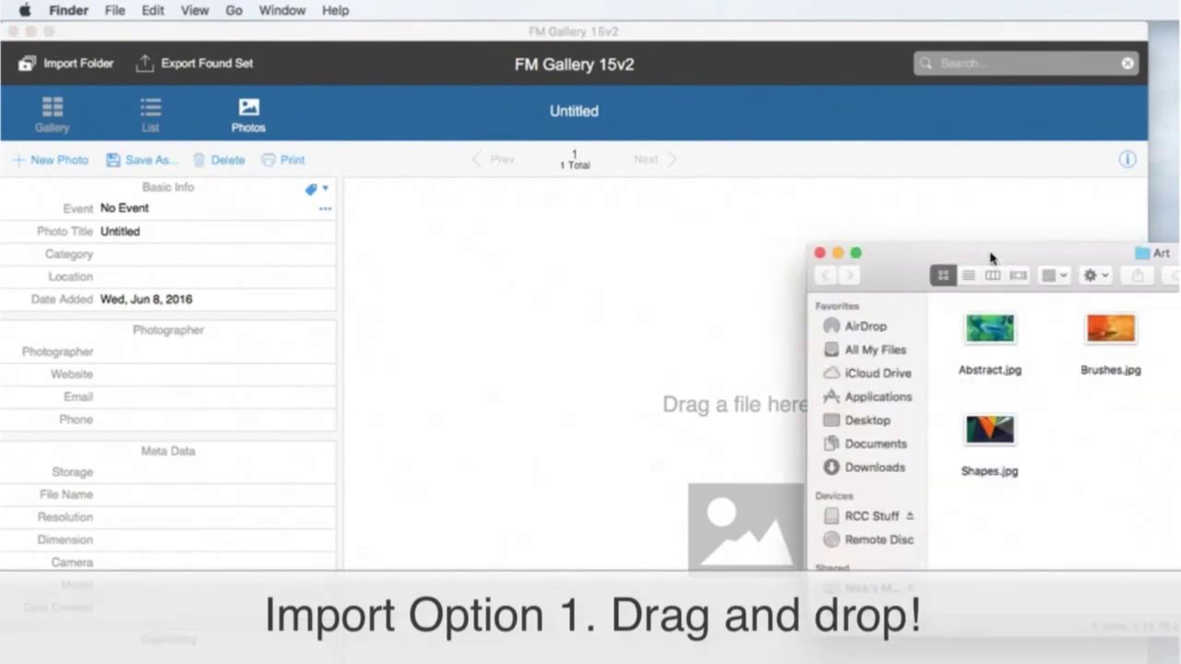
{"action": "left_click_drag", "start_coordinate": [990, 258], "coordinate": [816, 299]}
{"action": "left_click_drag", "start_coordinate": [818, 369], "coordinate": [1180, 369]}
{"action": "left_click", "coordinate": [839, 403]}
- Check the new Abstract.jpg record in the Gallery, List and Photos views
{"action": "left_click", "coordinate": [48, 115]}
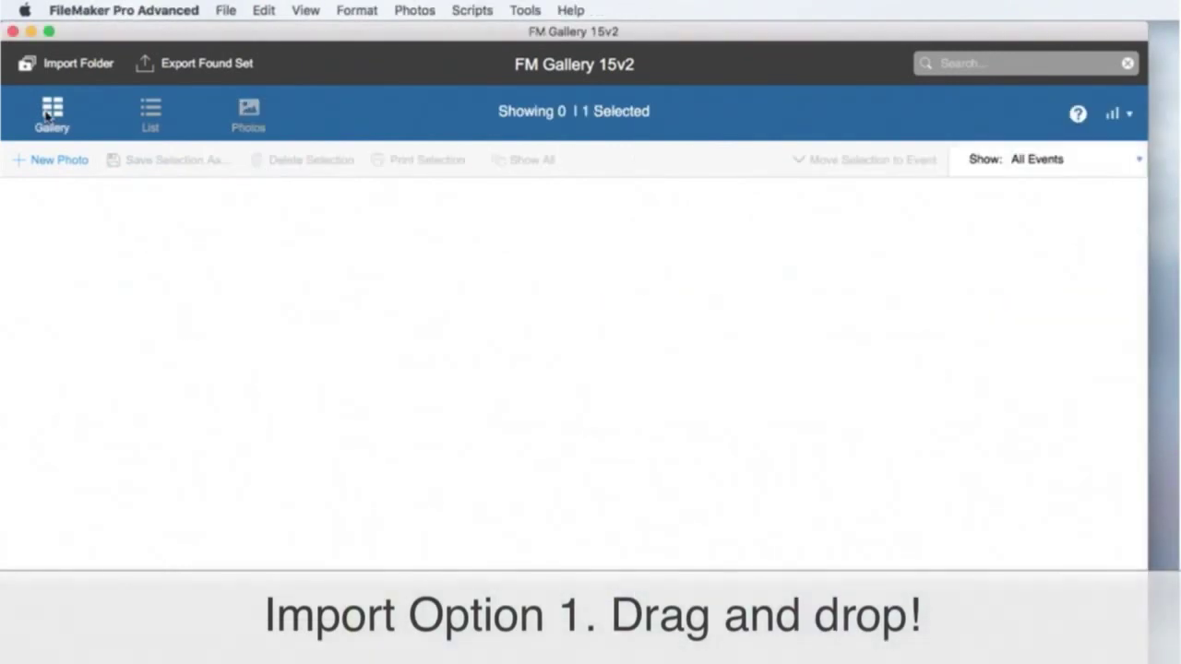
{"action": "left_click", "coordinate": [150, 115]}
{"action": "left_click", "coordinate": [245, 109]}
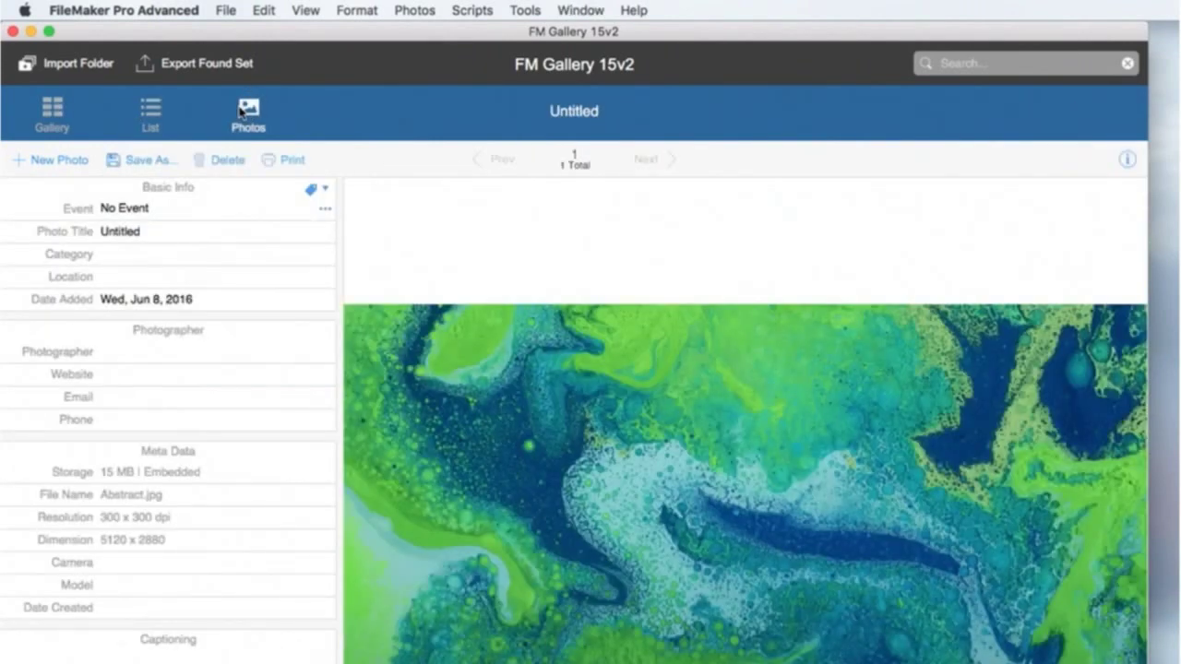
- Permanently delete the Untitled Abstract.jpg record from the List view
{"action": "left_click", "coordinate": [153, 113]}
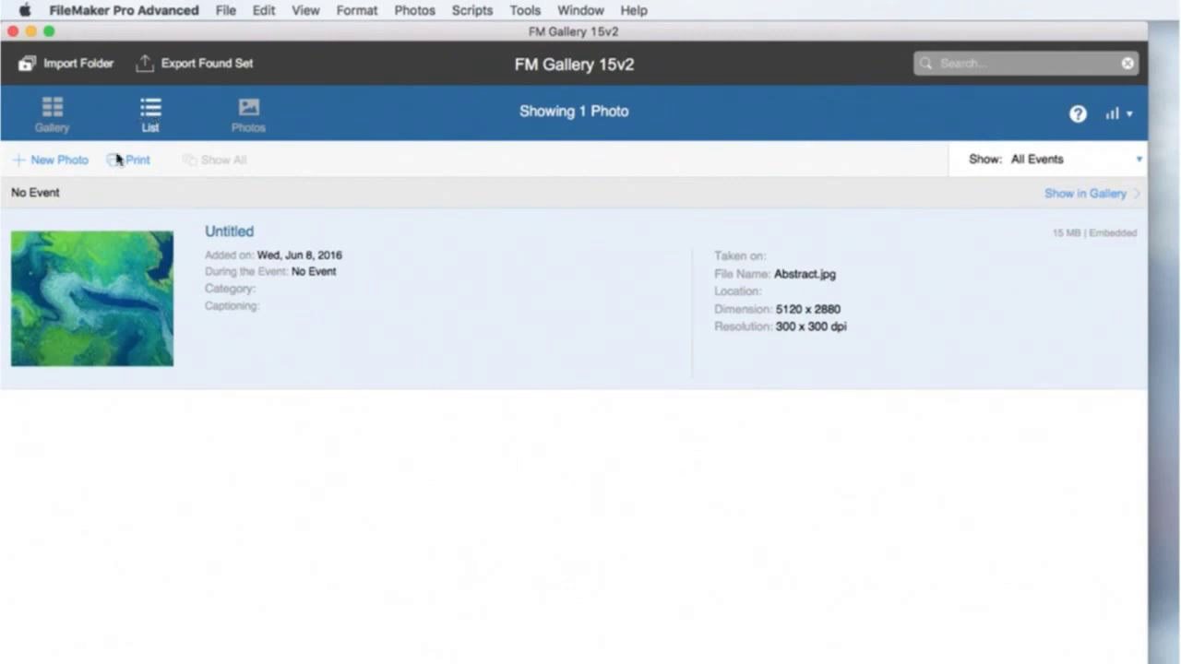
{"action": "key", "text": "super+e"}
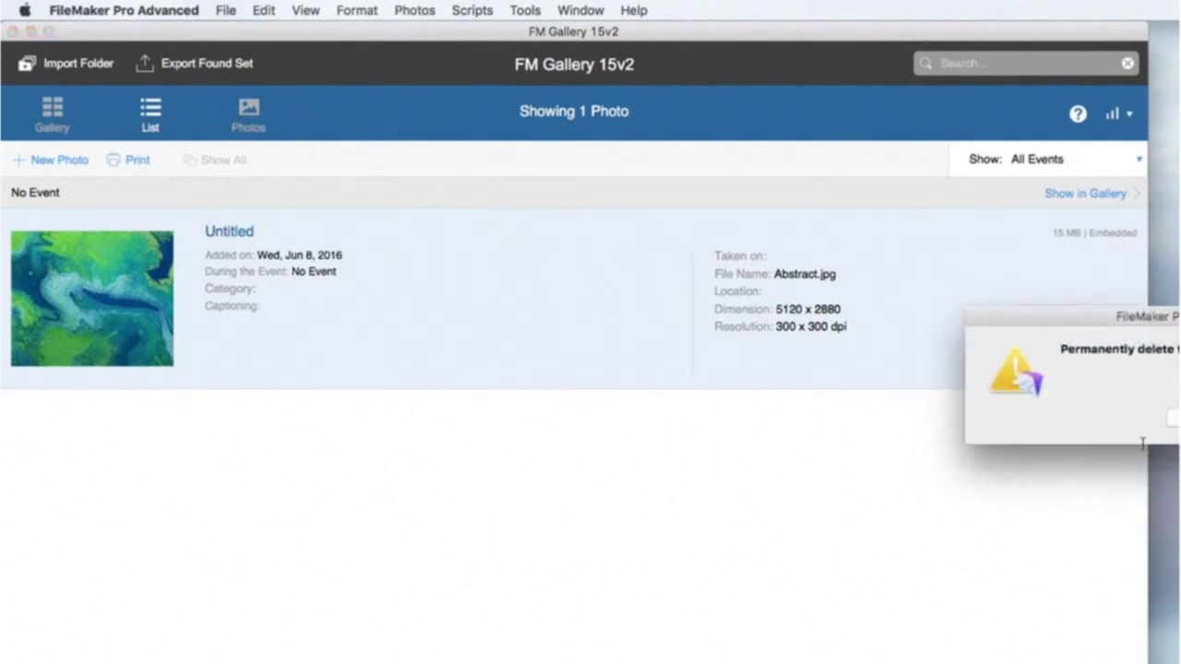
{"action": "key", "text": "Return"}
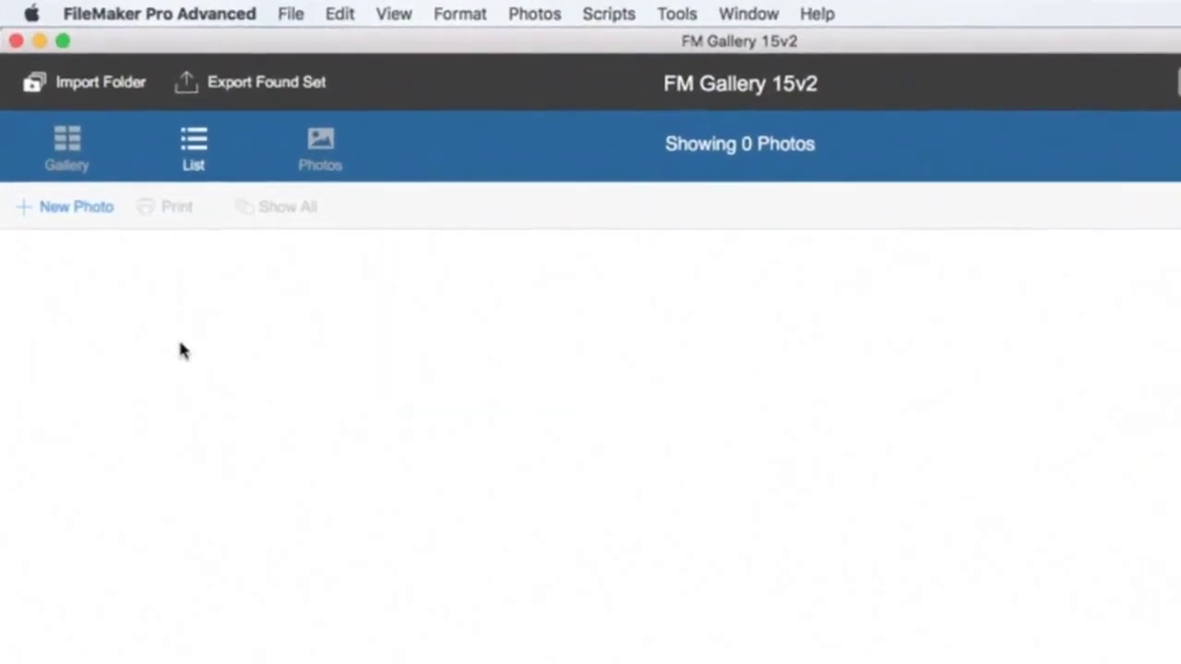
- Import the Animals folder from the Desktop as a new event, keeping the event title Animals
{"action": "left_click", "coordinate": [105, 86]}
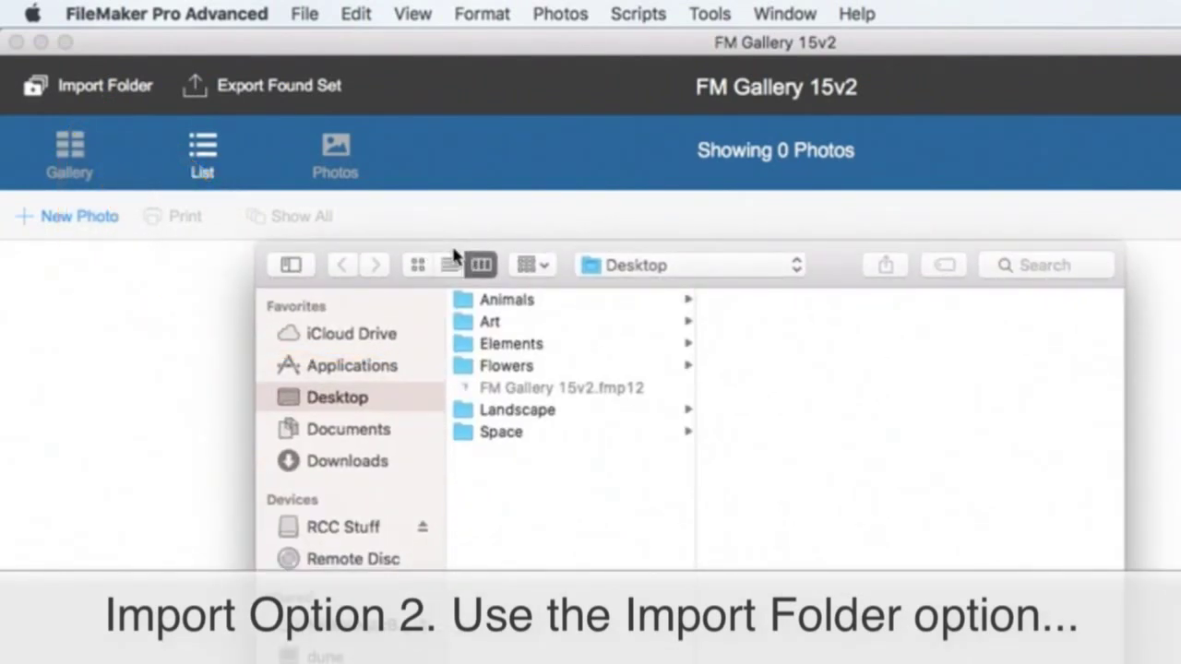
{"action": "left_click", "coordinate": [503, 299]}
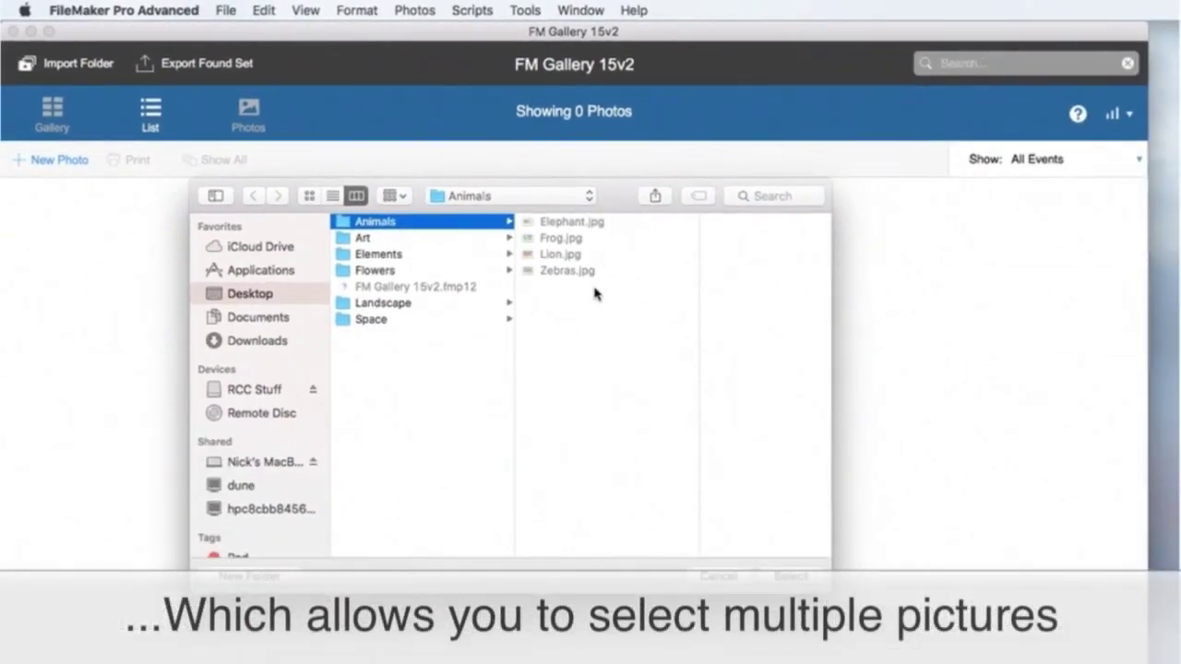
{"action": "left_click", "coordinate": [800, 578]}
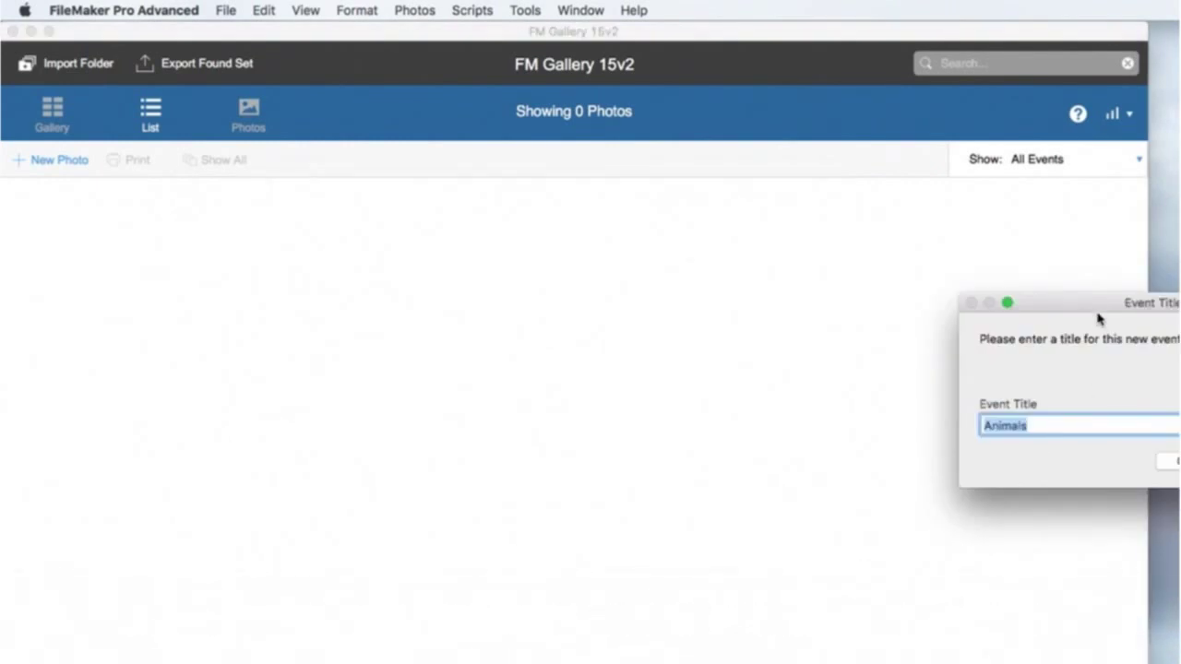
{"action": "left_click_drag", "start_coordinate": [1097, 314], "coordinate": [538, 308]}
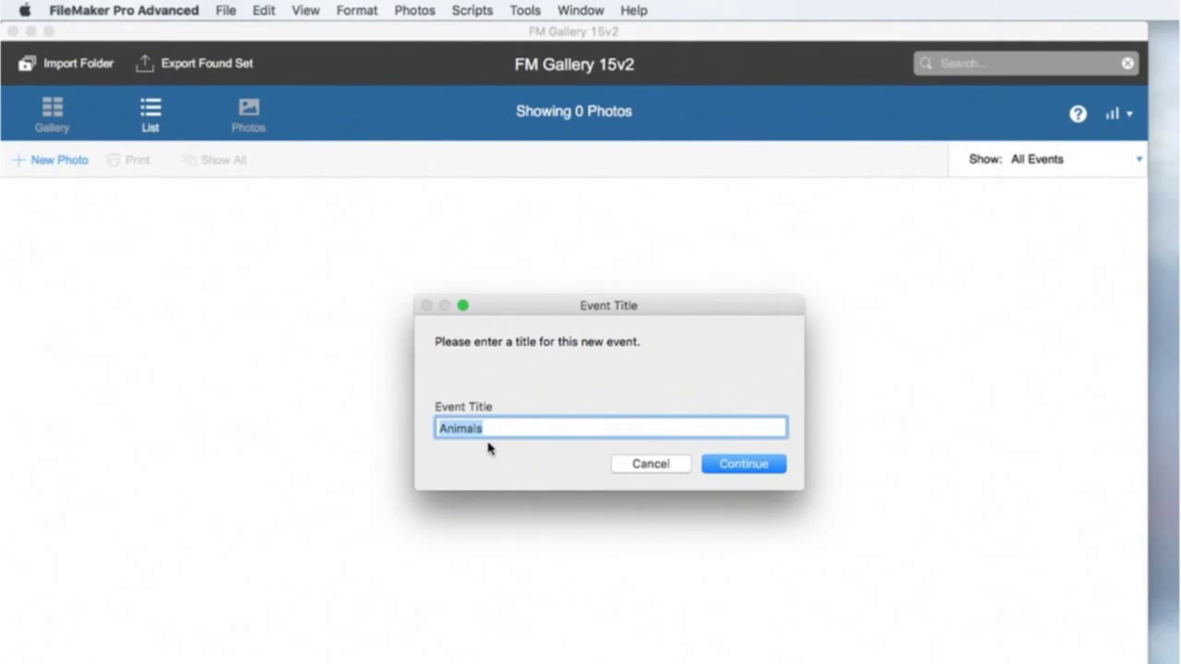
{"action": "left_click", "coordinate": [493, 430]}
{"action": "left_click", "coordinate": [721, 466]}
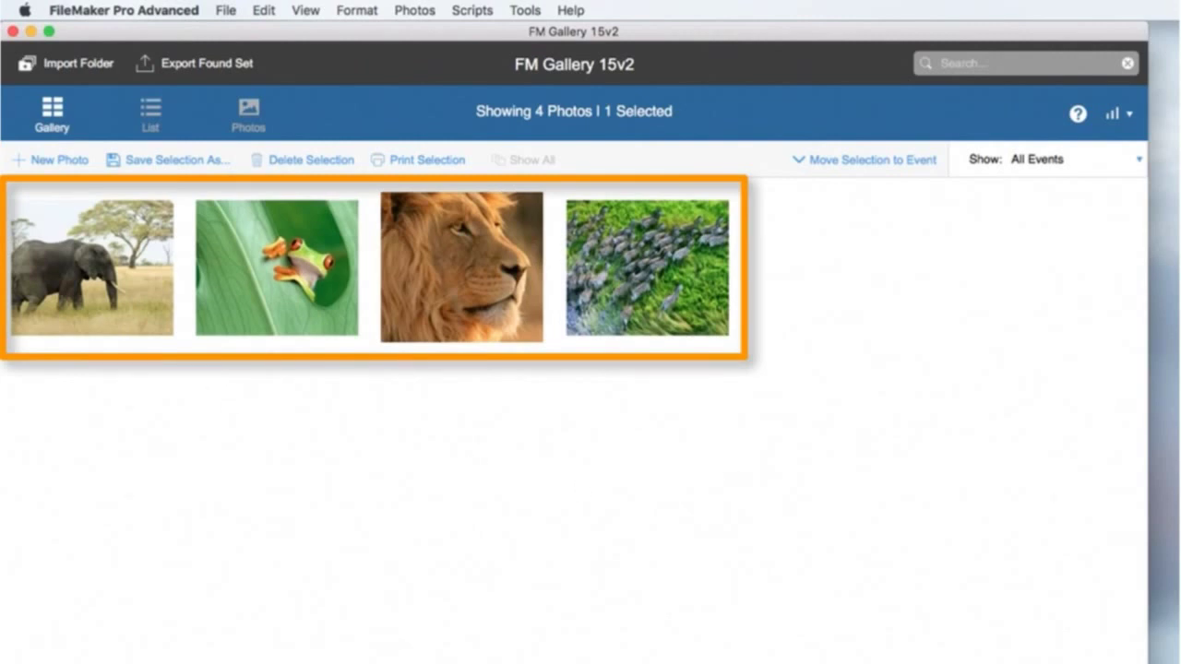
- Compare the image files in Finder's Animals folder with the imported gallery photos, and return to the gallery
{"action": "key", "text": "super+Tab"}
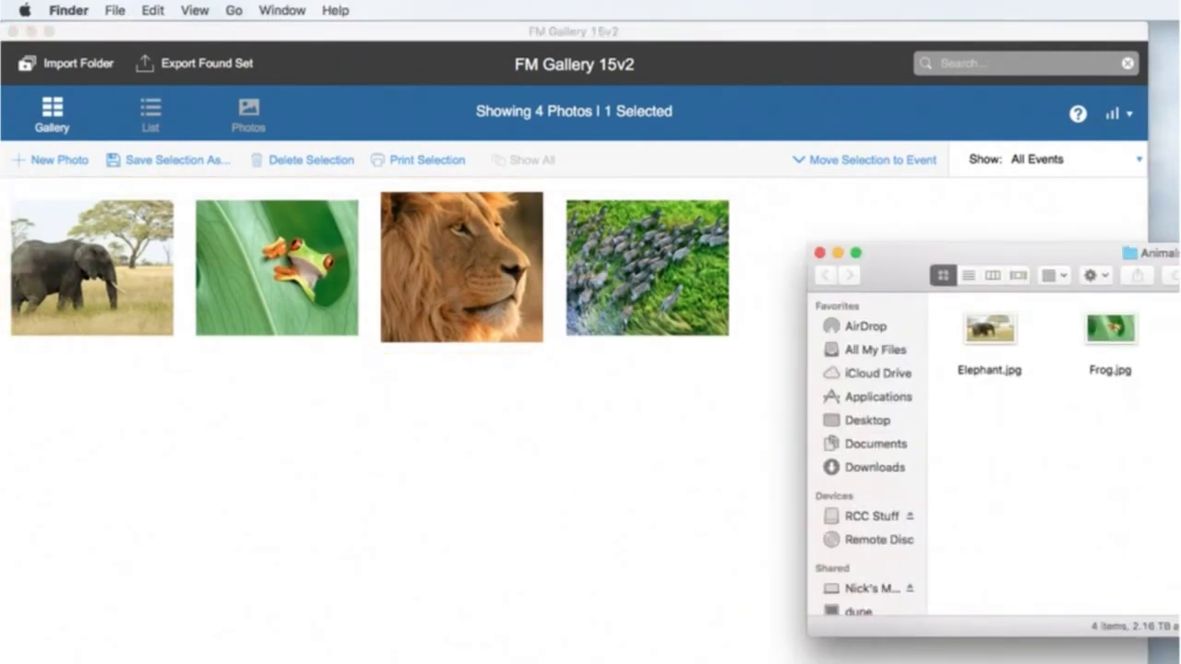
{"action": "left_click_drag", "start_coordinate": [1153, 263], "coordinate": [625, 448]}
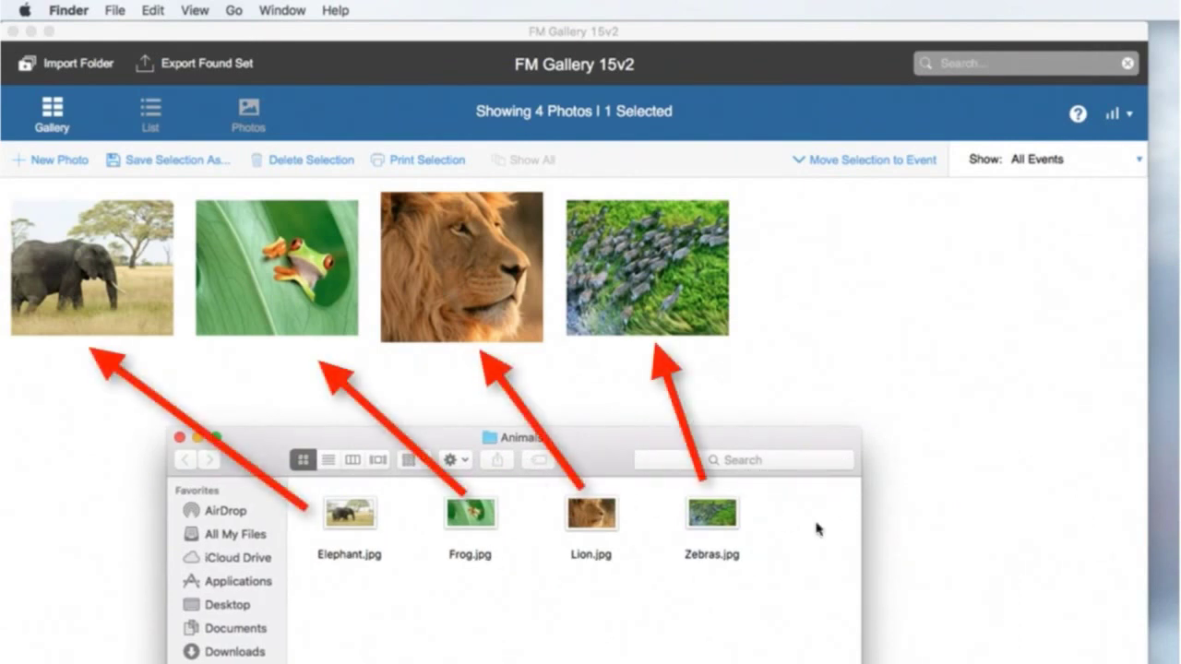
{"action": "left_click", "coordinate": [280, 421]}
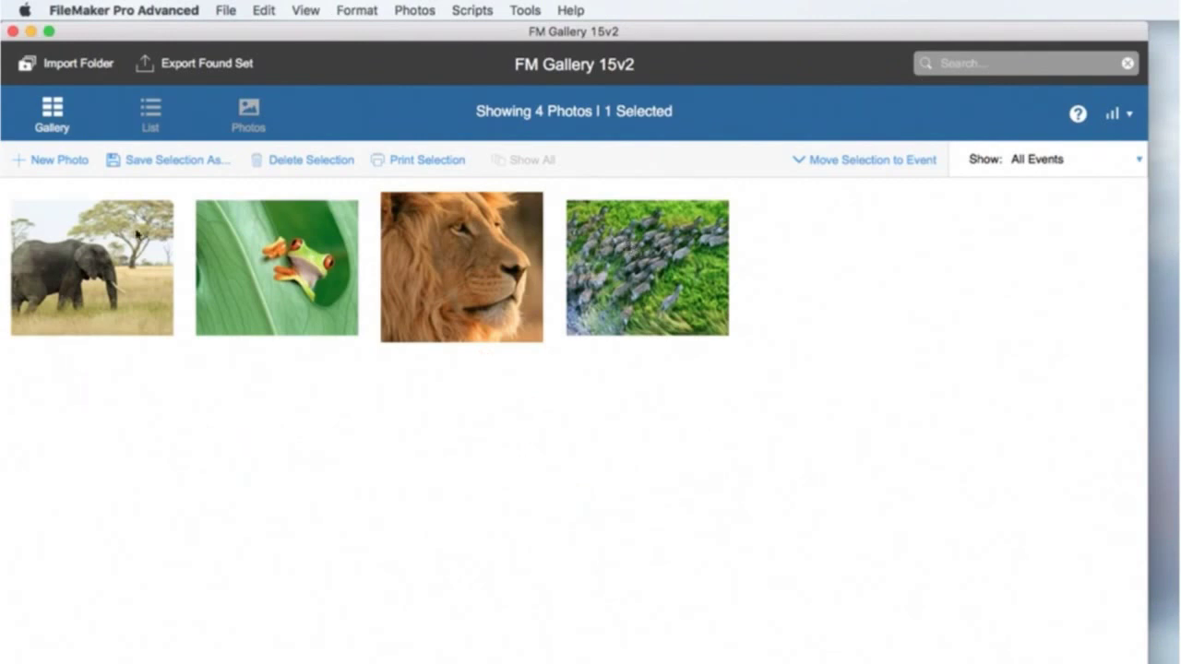
- Open the elephant photo's record and browse forward and back through the Animals records to check their photo titles
{"action": "double_click", "coordinate": [67, 212]}
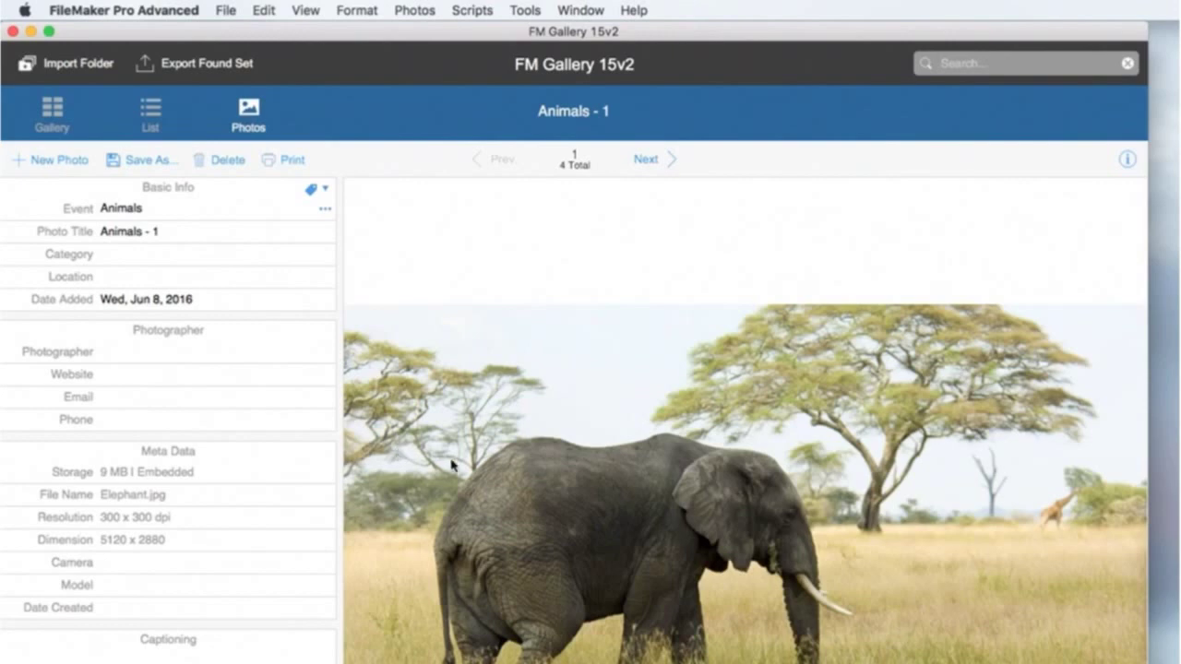
{"action": "left_click", "coordinate": [119, 232]}
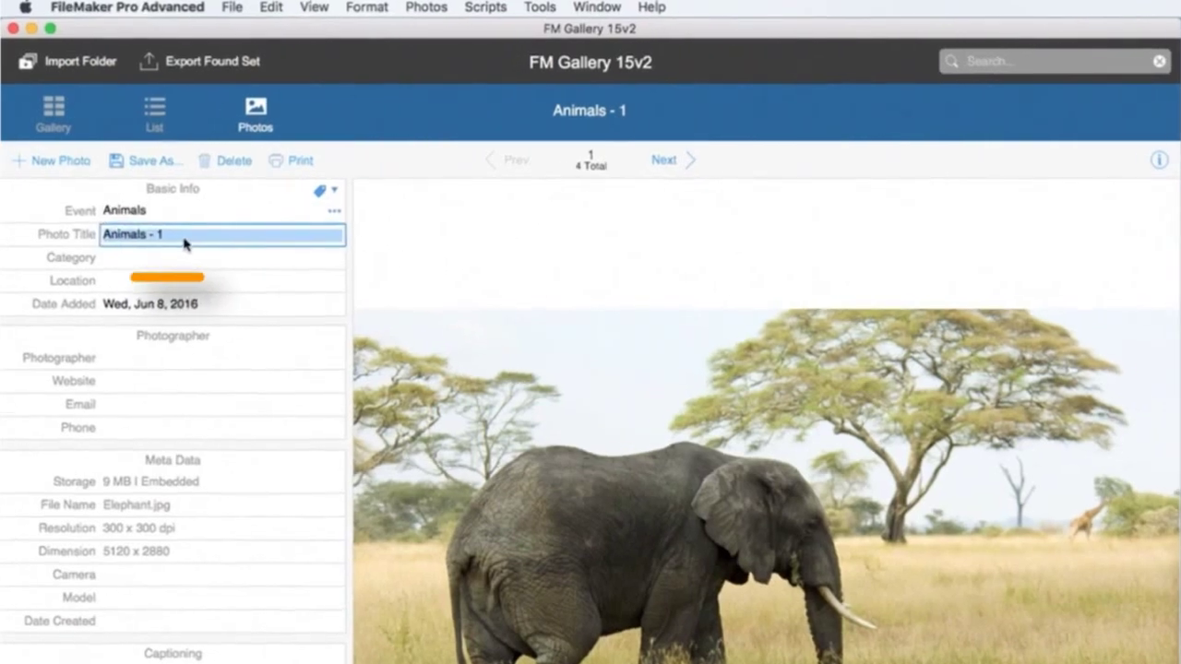
{"action": "left_click", "coordinate": [185, 242]}
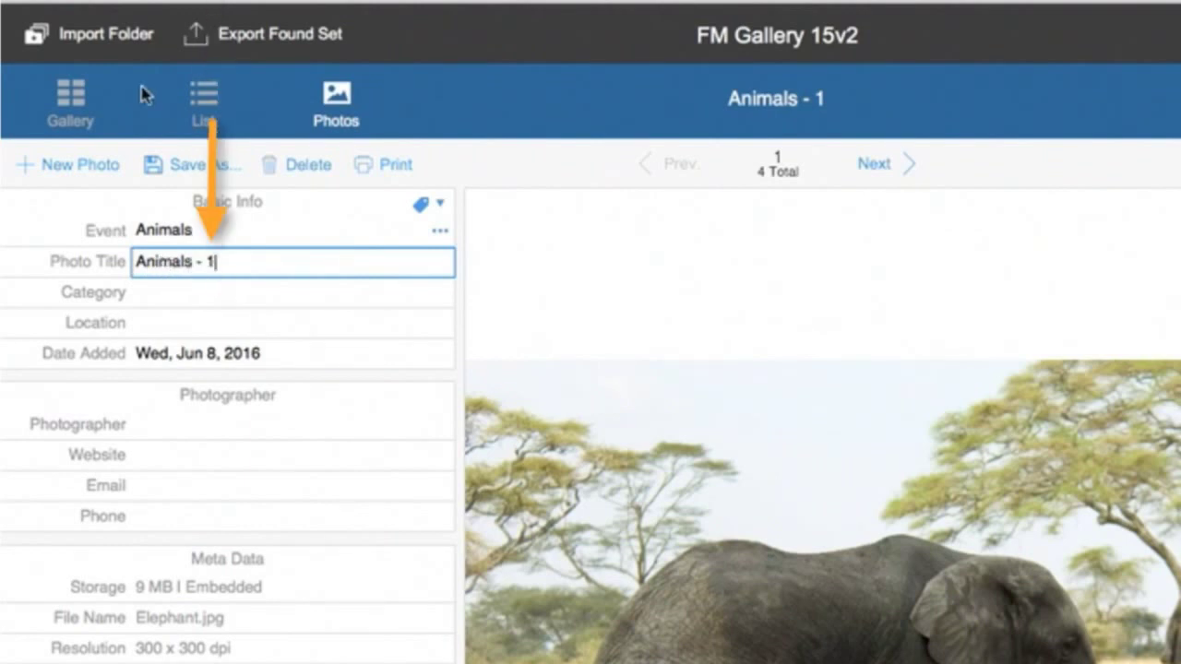
{"action": "left_click", "coordinate": [873, 167]}
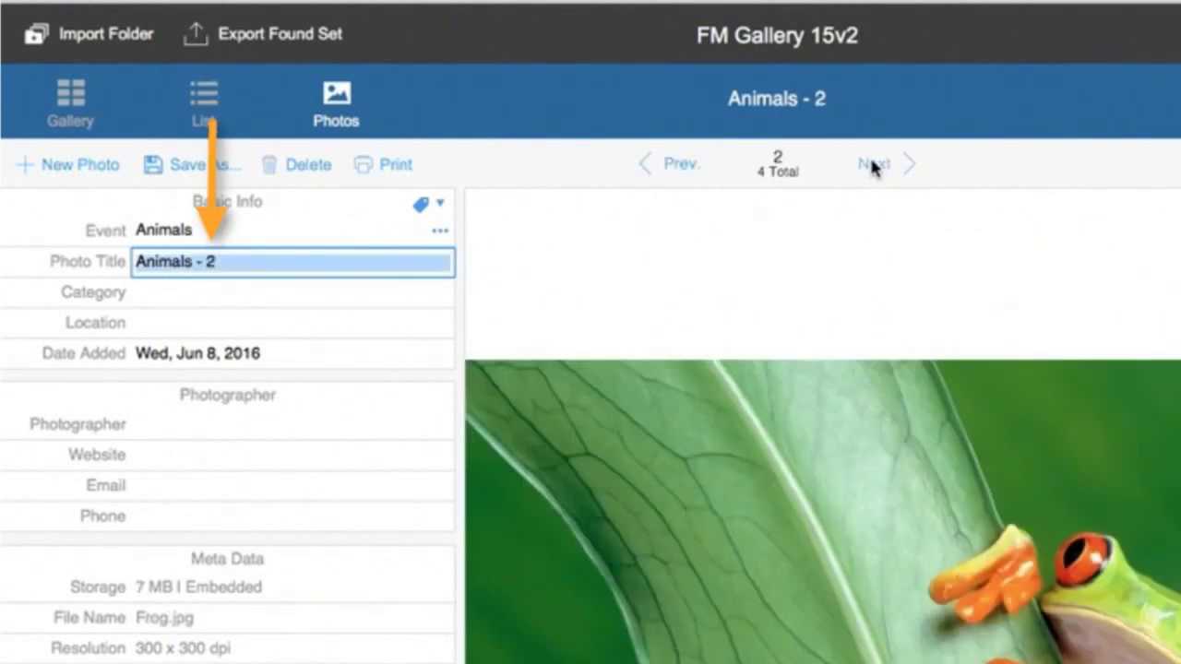
{"action": "left_click", "coordinate": [872, 163]}
{"action": "left_click", "coordinate": [872, 163]}
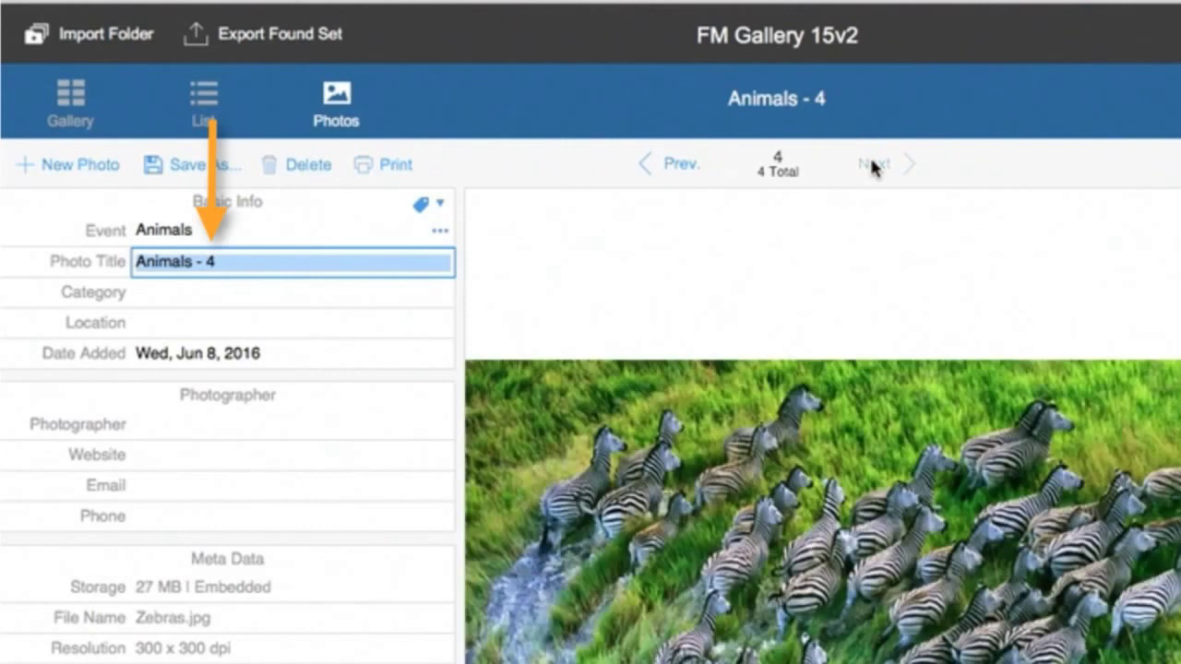
{"action": "left_click", "coordinate": [648, 164]}
{"action": "left_click", "coordinate": [647, 163]}
{"action": "left_click", "coordinate": [648, 163]}
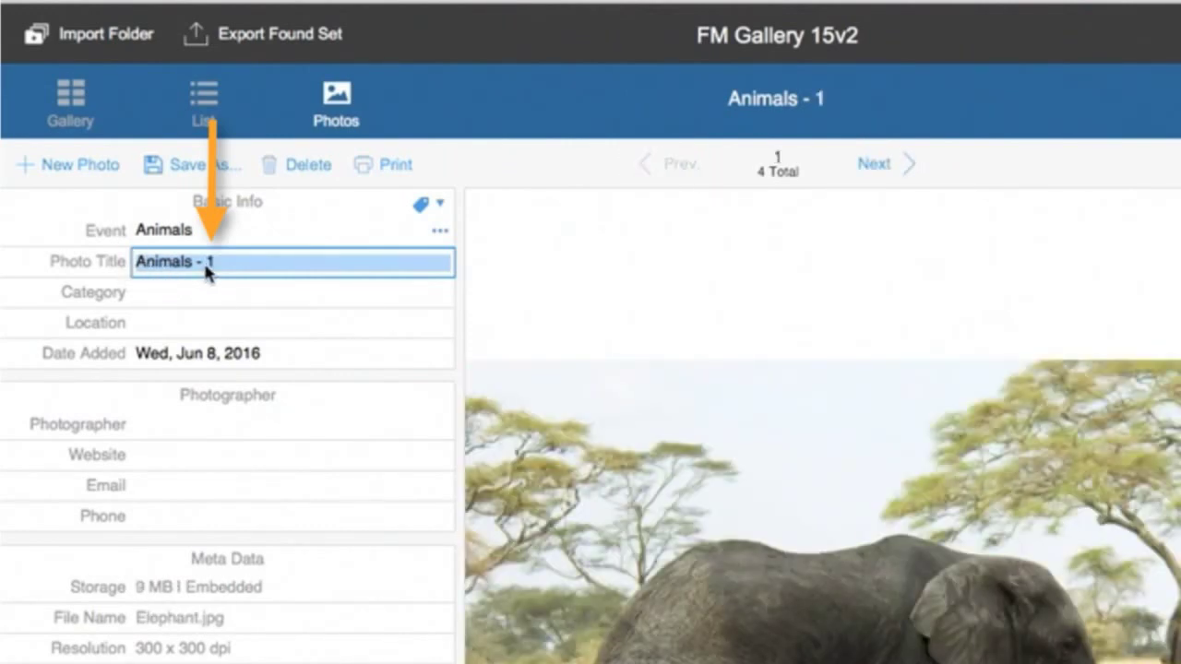
- Set the elephant record's photo title to Elephant
{"action": "left_click", "coordinate": [247, 263]}
{"action": "left_click", "coordinate": [81, 265]}
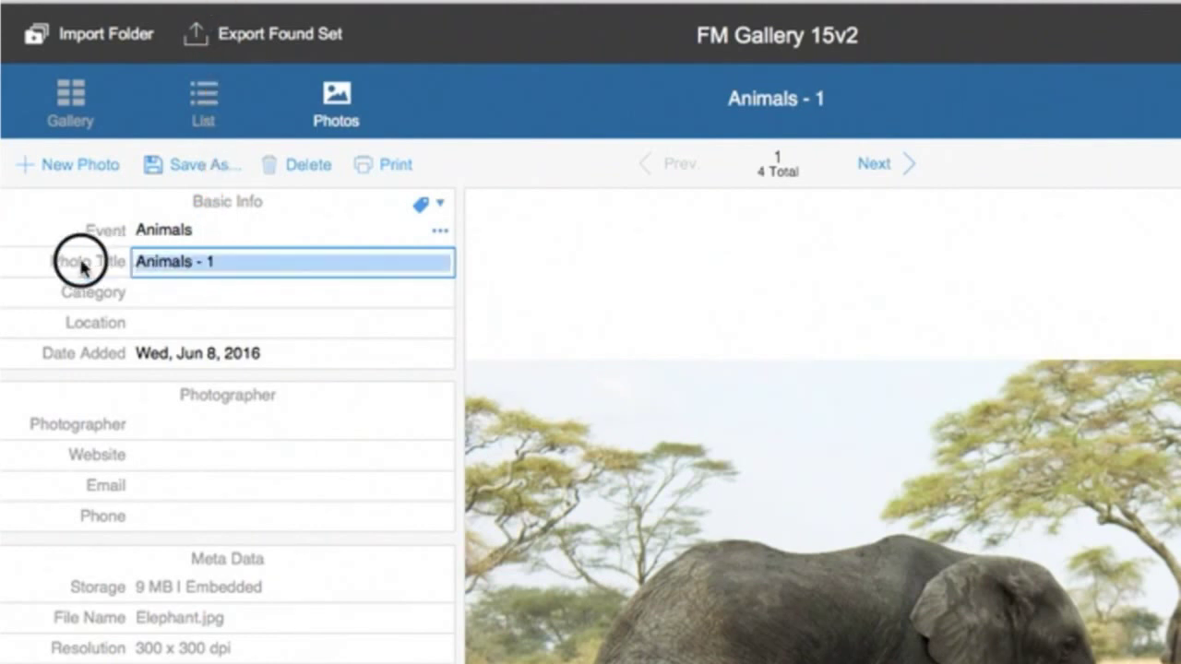
{"action": "type", "text": "Elephoan"}
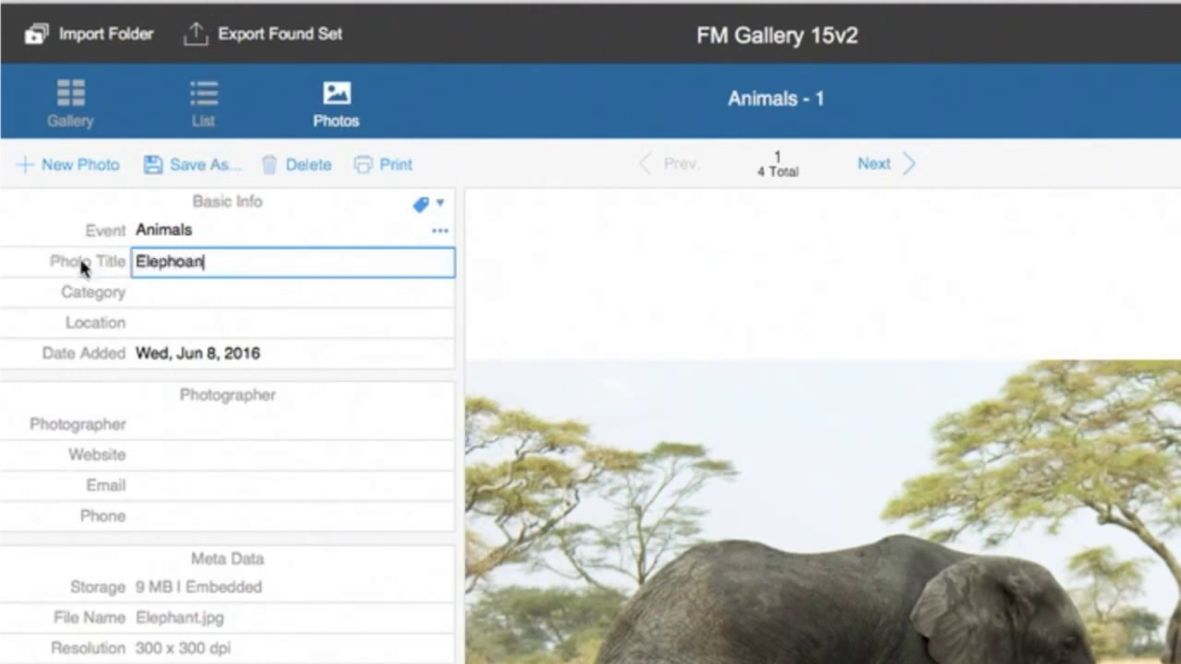
{"action": "type", "text": "t"}
{"action": "key", "text": "BackSpace"}
{"action": "key", "text": "BackSpace"}
{"action": "key", "text": "BackSpace"}
{"action": "key", "text": "BackSpace"}
{"action": "type", "text": "a"}
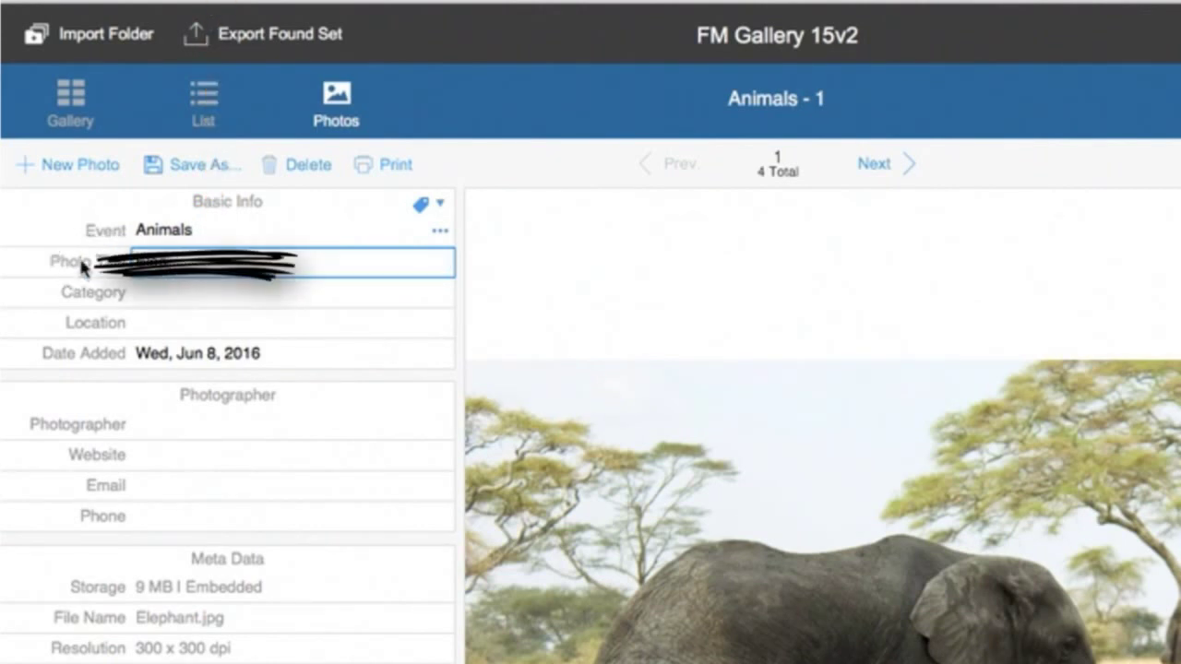
{"action": "type", "text": "nt"}
{"action": "key", "text": "Tab"}
{"action": "left_click", "coordinate": [441, 132]}
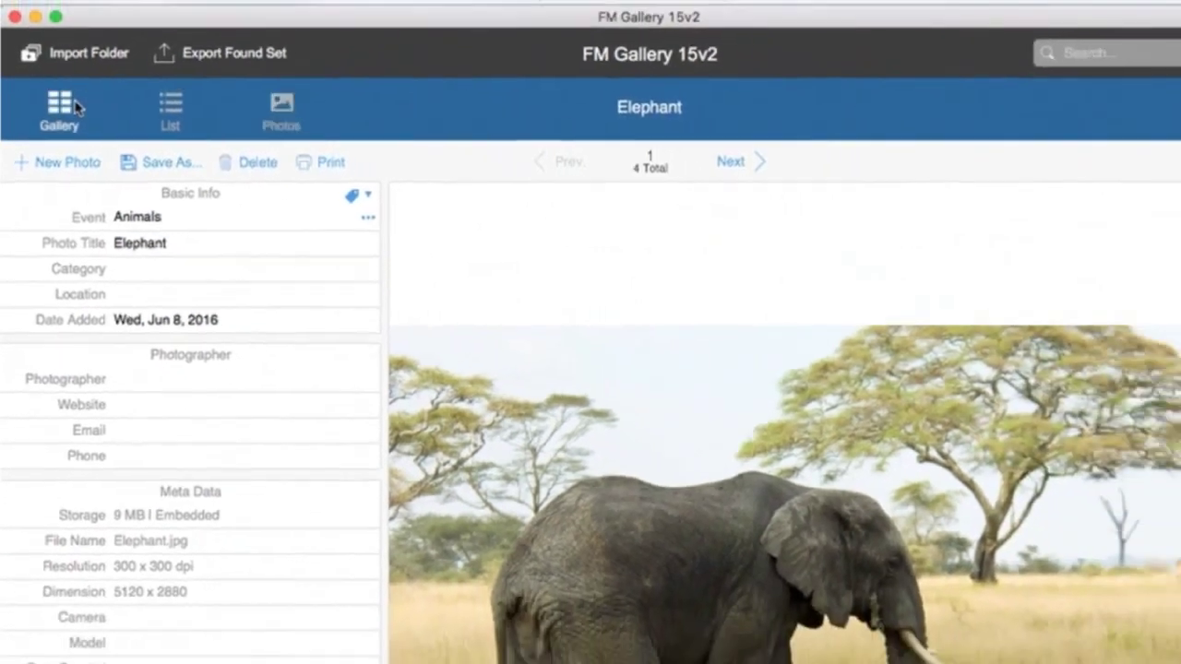
- Return to the Gallery view and search the photos for "elephant" and for "animals"
{"action": "left_click", "coordinate": [70, 95]}
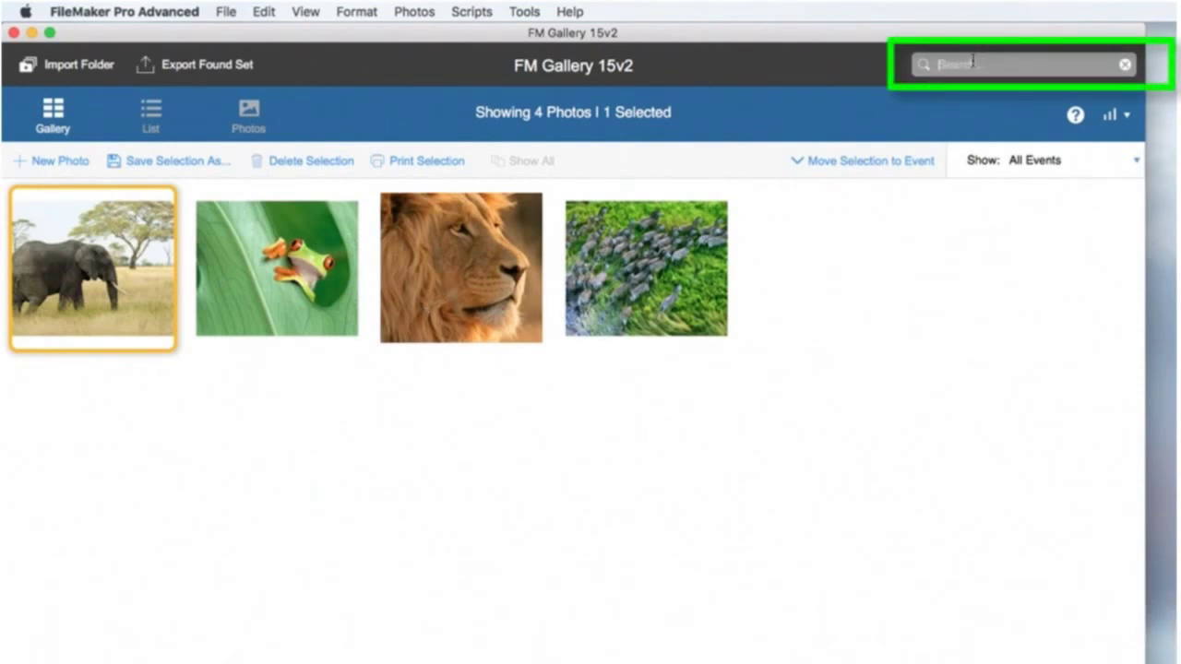
{"action": "type", "text": "elephant"}
{"action": "key", "text": "Return"}
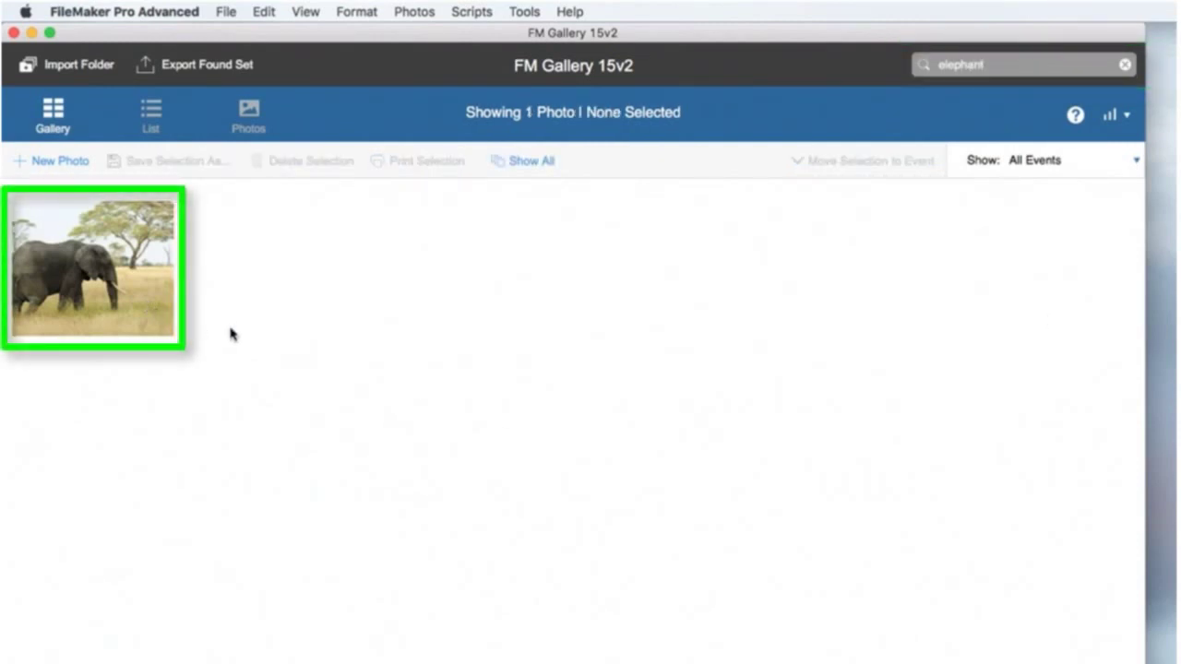
{"action": "left_click", "coordinate": [987, 64]}
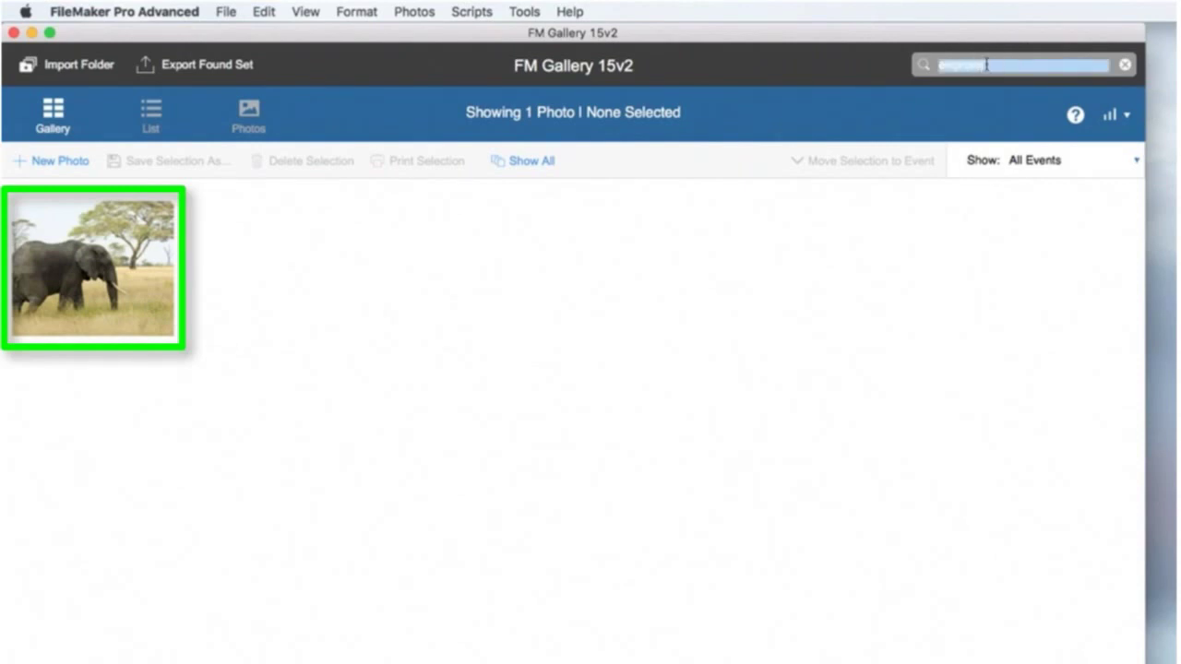
{"action": "type", "text": "animals"}
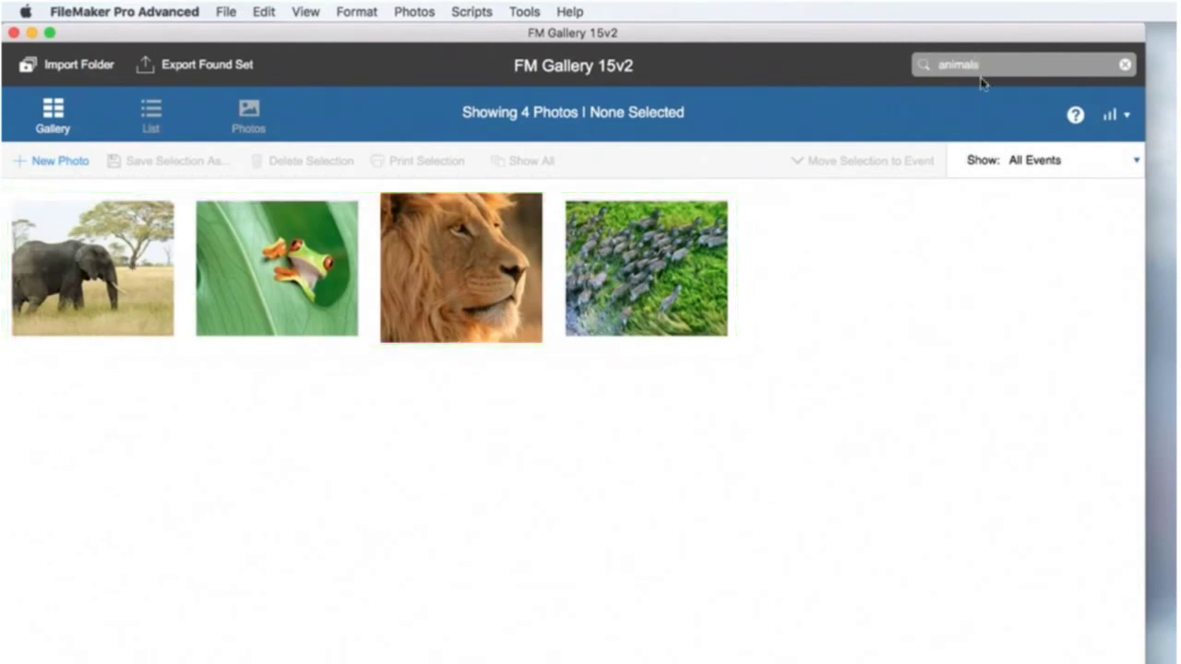
- Open the elephant photo in its own window, examine the event, title, category and location fields, and close it
{"action": "left_click", "coordinate": [176, 318]}
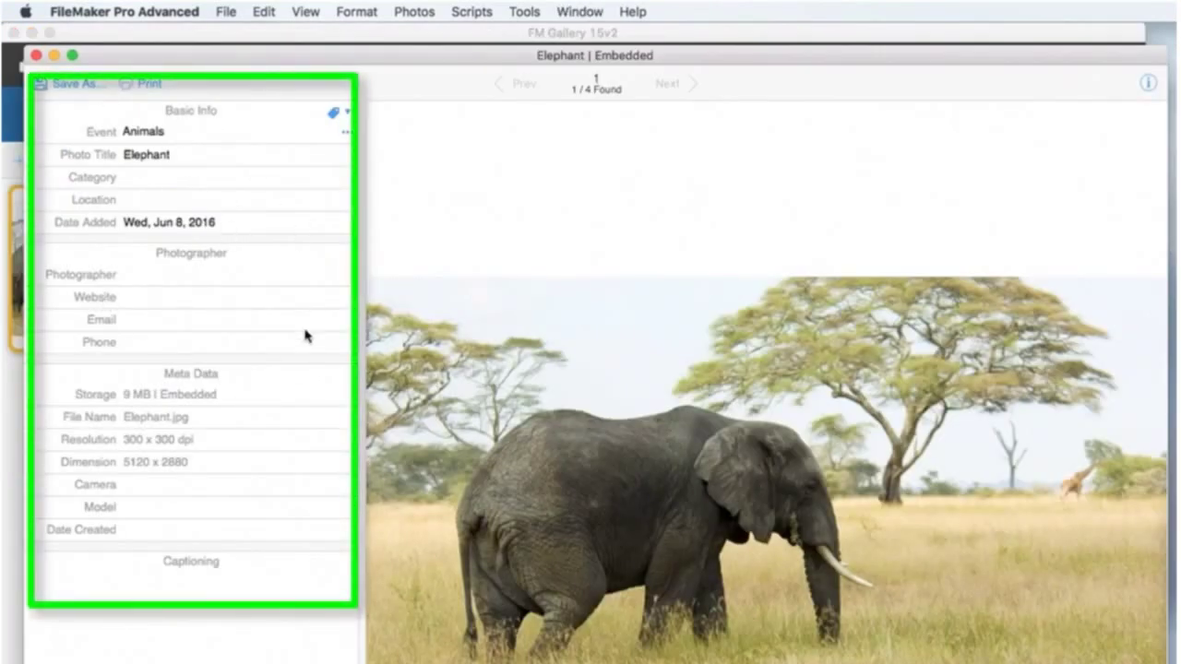
{"action": "left_click", "coordinate": [136, 134]}
{"action": "left_click", "coordinate": [154, 155]}
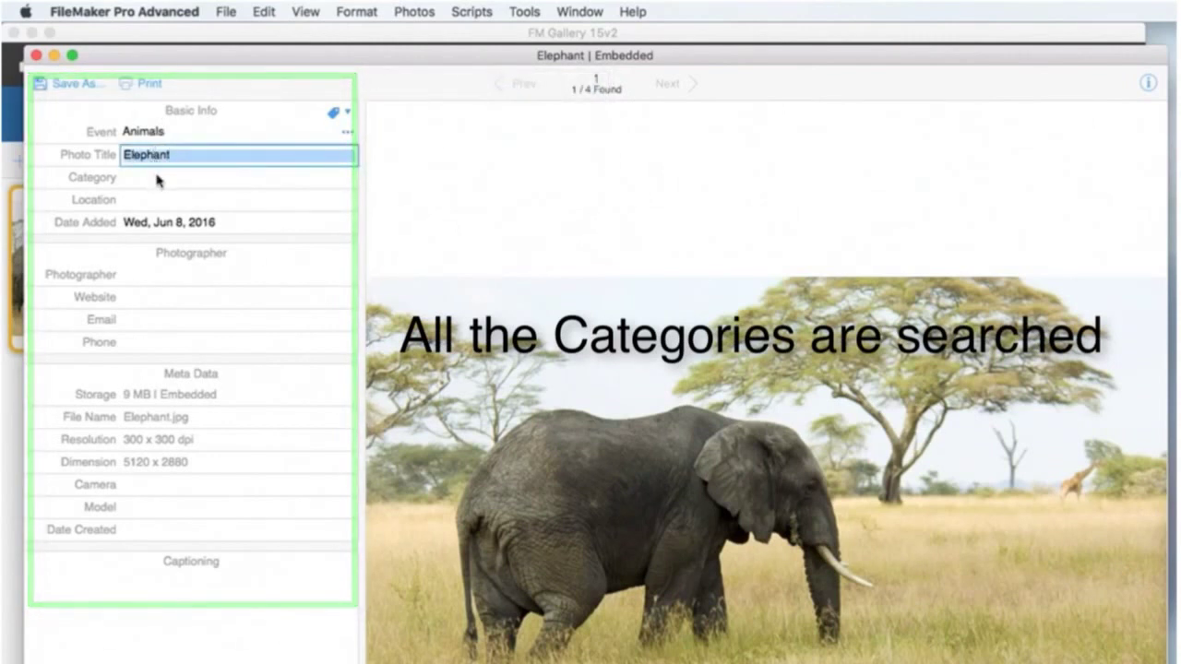
{"action": "left_click", "coordinate": [138, 181]}
{"action": "left_click", "coordinate": [134, 202]}
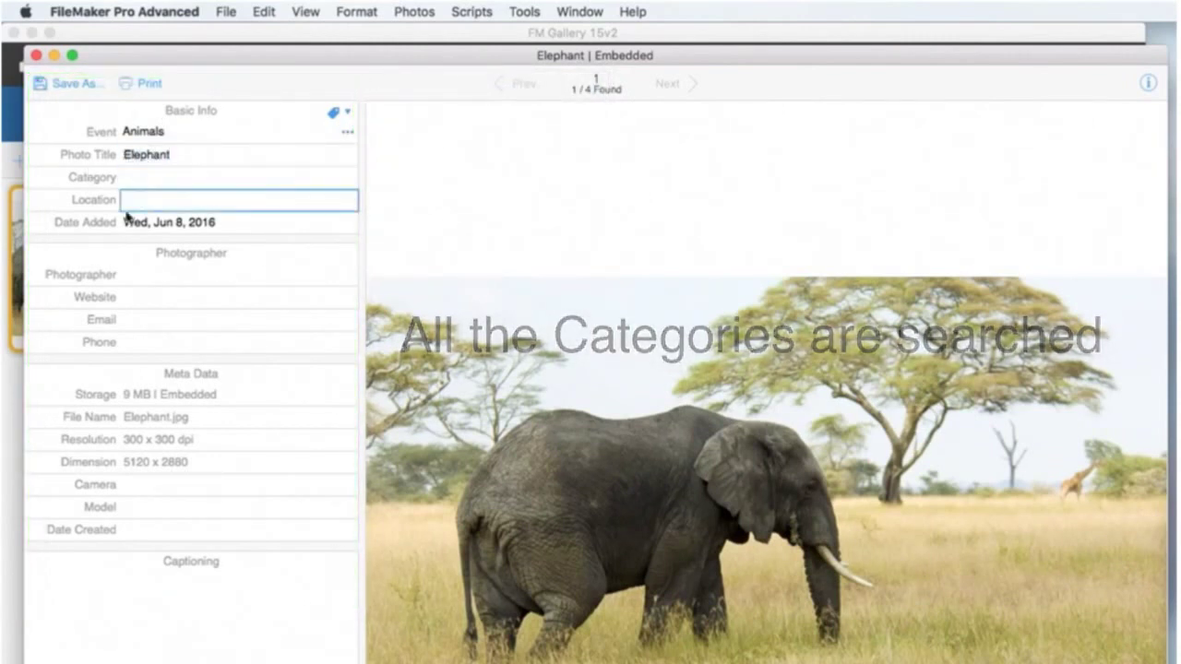
{"action": "left_click", "coordinate": [99, 239]}
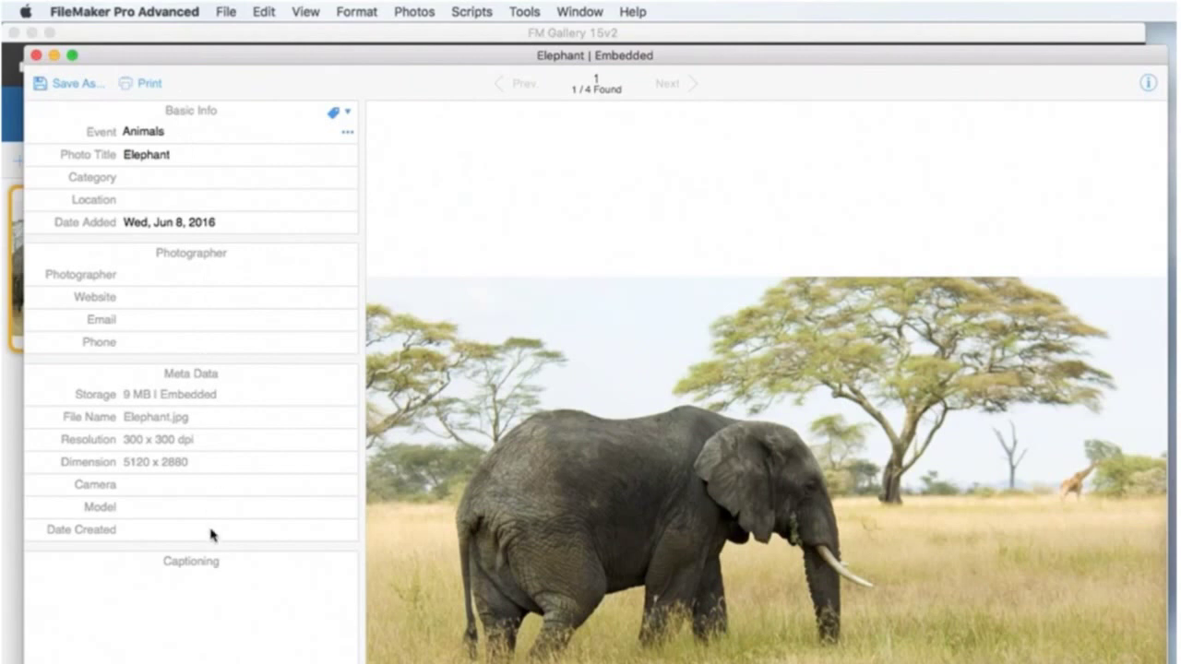
{"action": "left_click", "coordinate": [35, 55]}
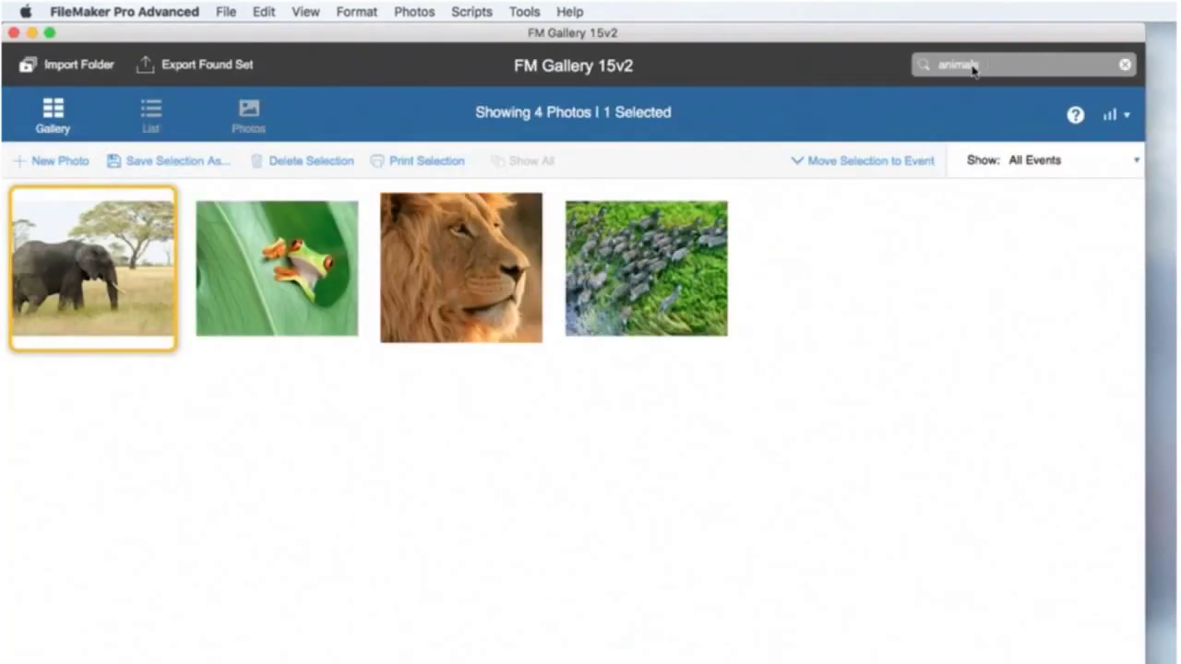
- Import the Art folder from the Desktop as a new event, keeping the event title Art
{"action": "left_click", "coordinate": [79, 72]}
{"action": "left_click", "coordinate": [1012, 299]}
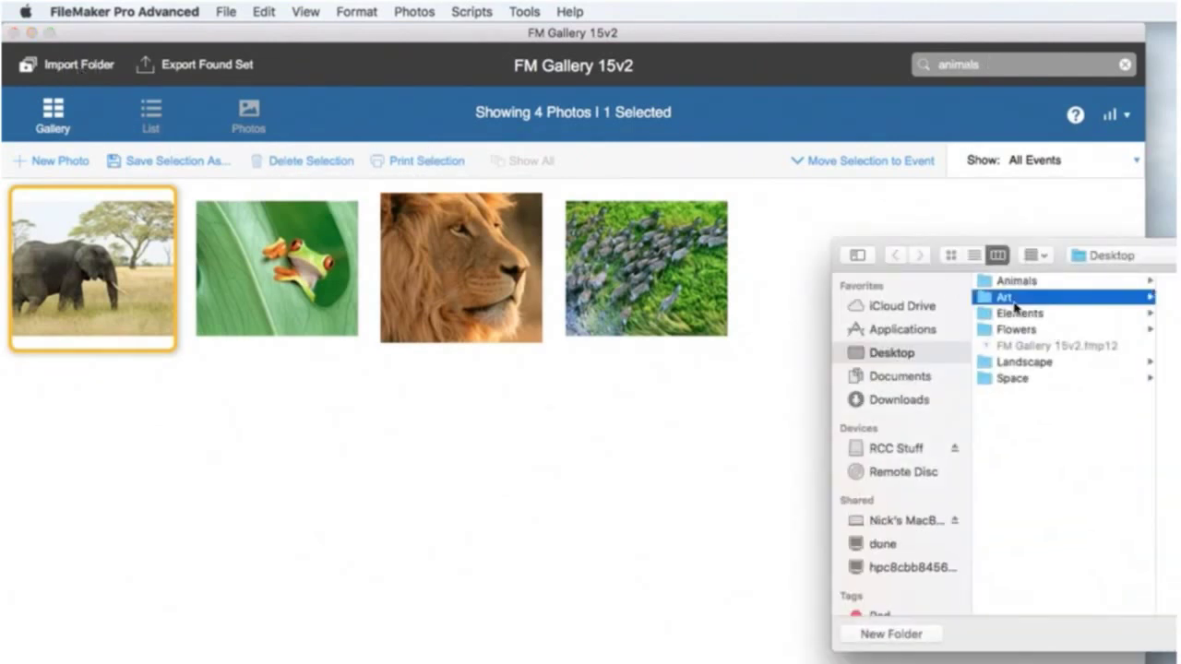
{"action": "key", "text": "Return"}
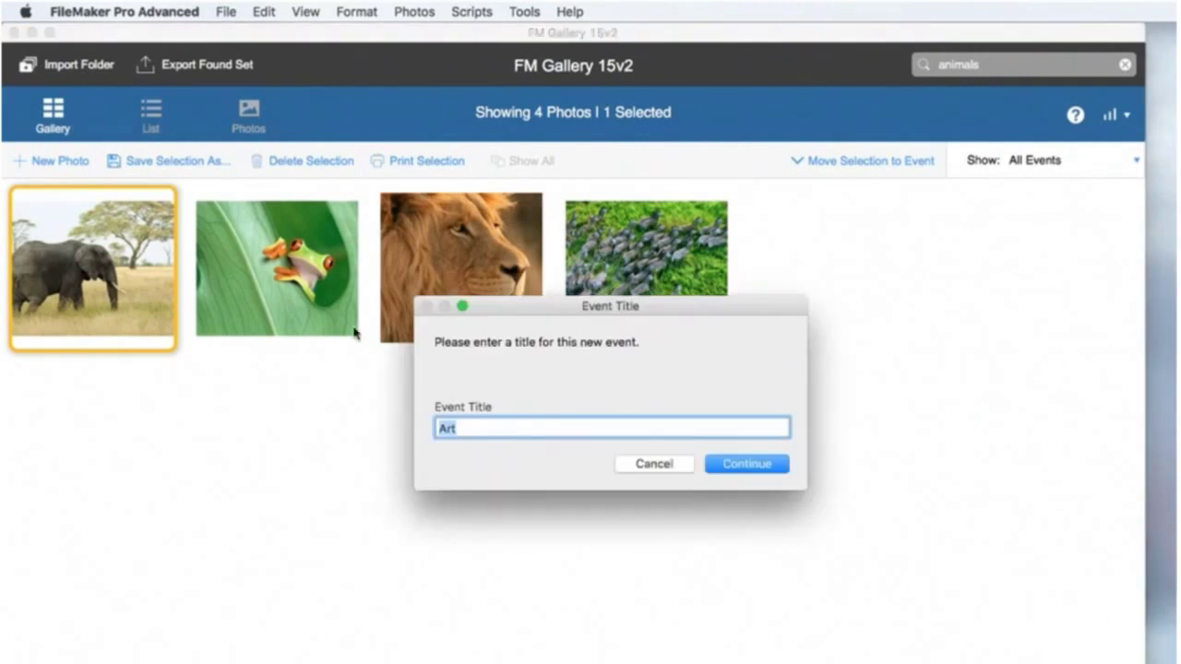
{"action": "left_click", "coordinate": [720, 466]}
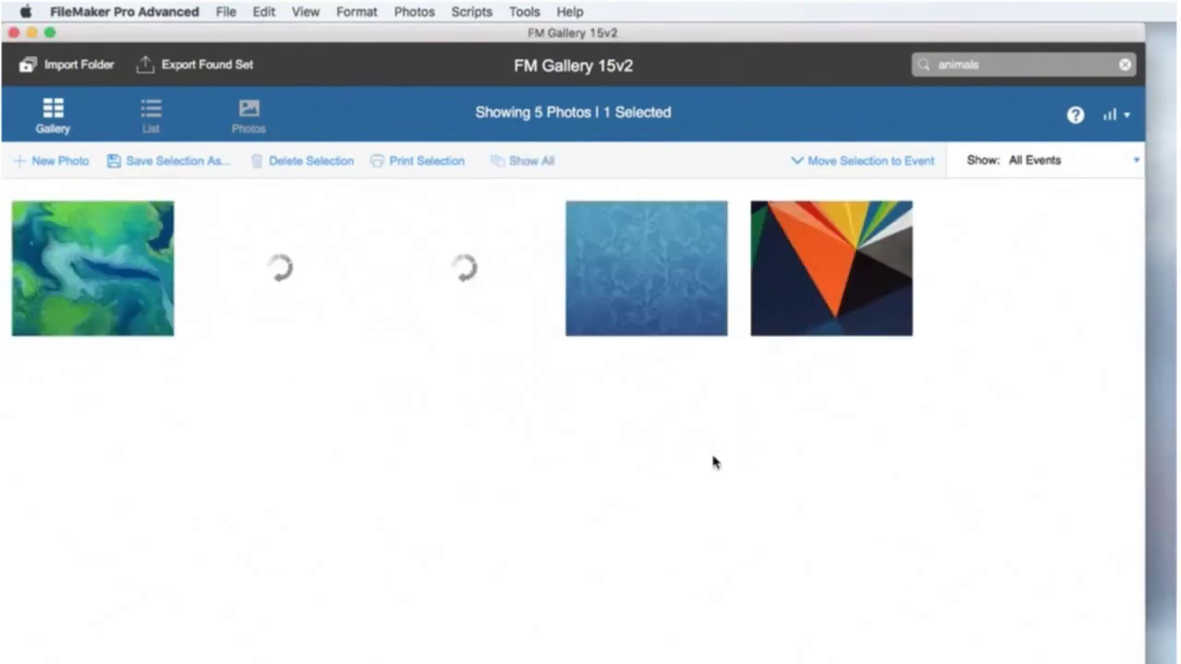
- Import the Flowers folder from the Desktop as a new event and show all photos in the gallery
{"action": "left_click", "coordinate": [61, 70]}
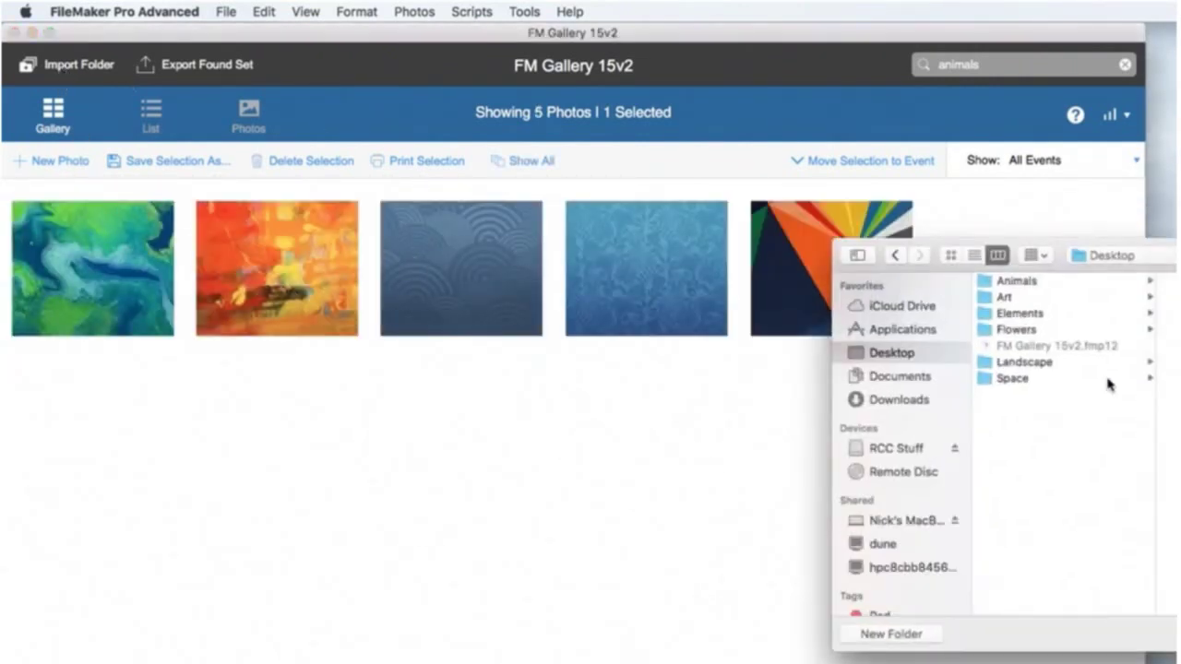
{"action": "left_click", "coordinate": [1034, 327]}
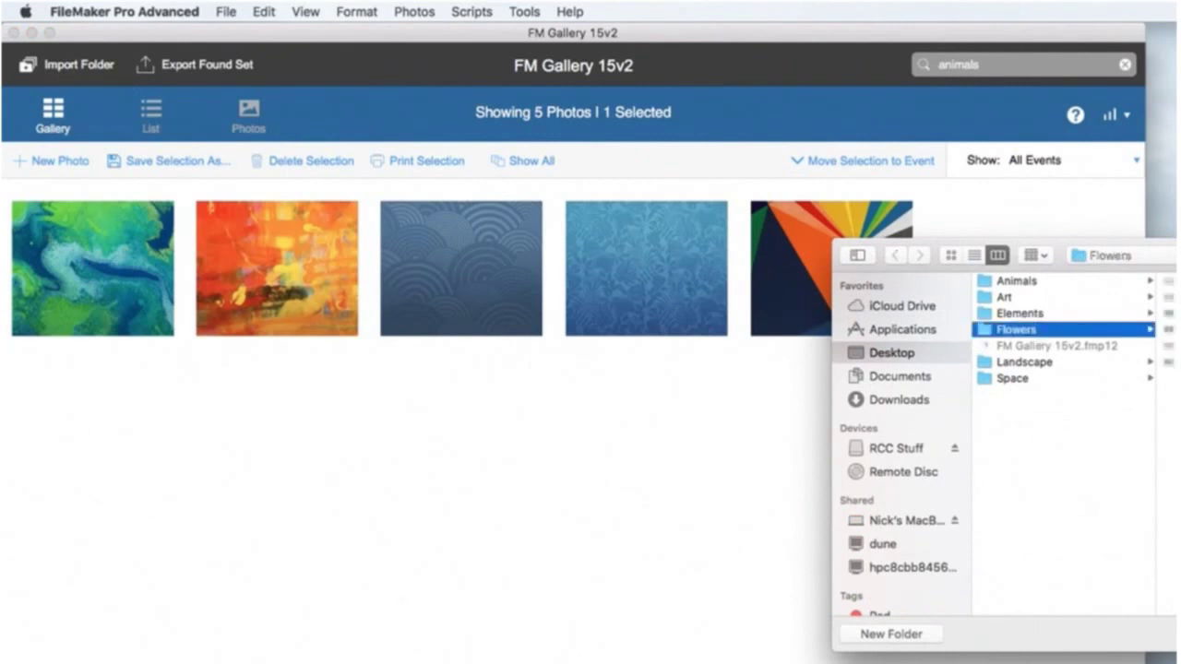
{"action": "key", "text": "Return"}
{"action": "left_click", "coordinate": [756, 469]}
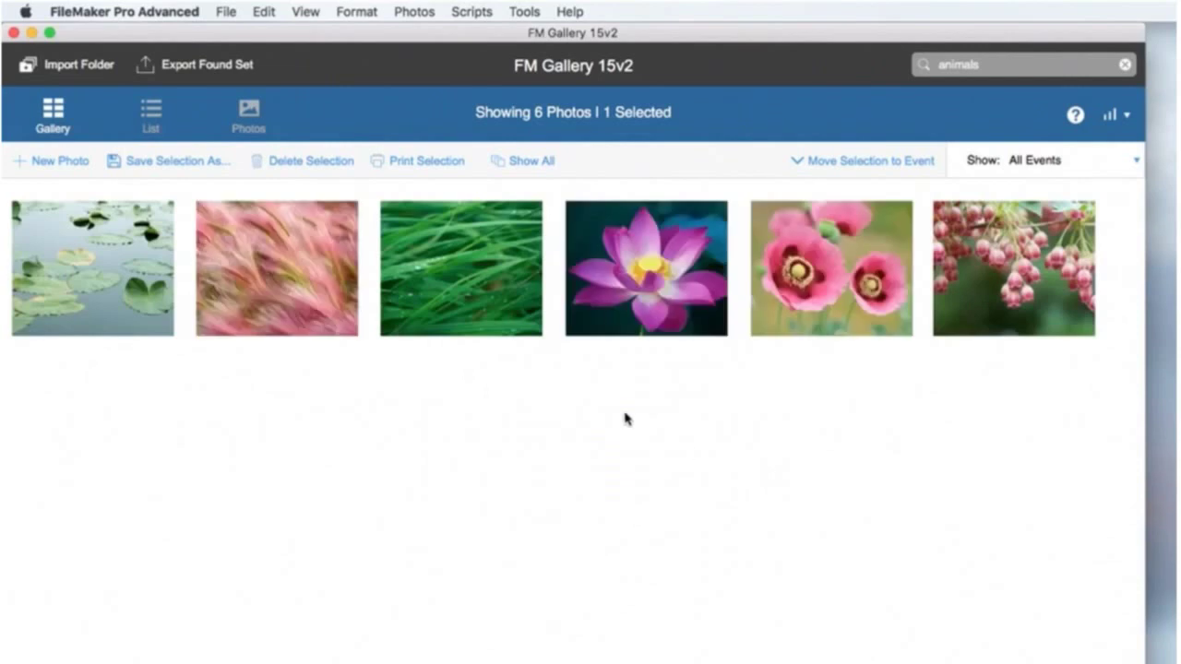
{"action": "left_click", "coordinate": [528, 165]}
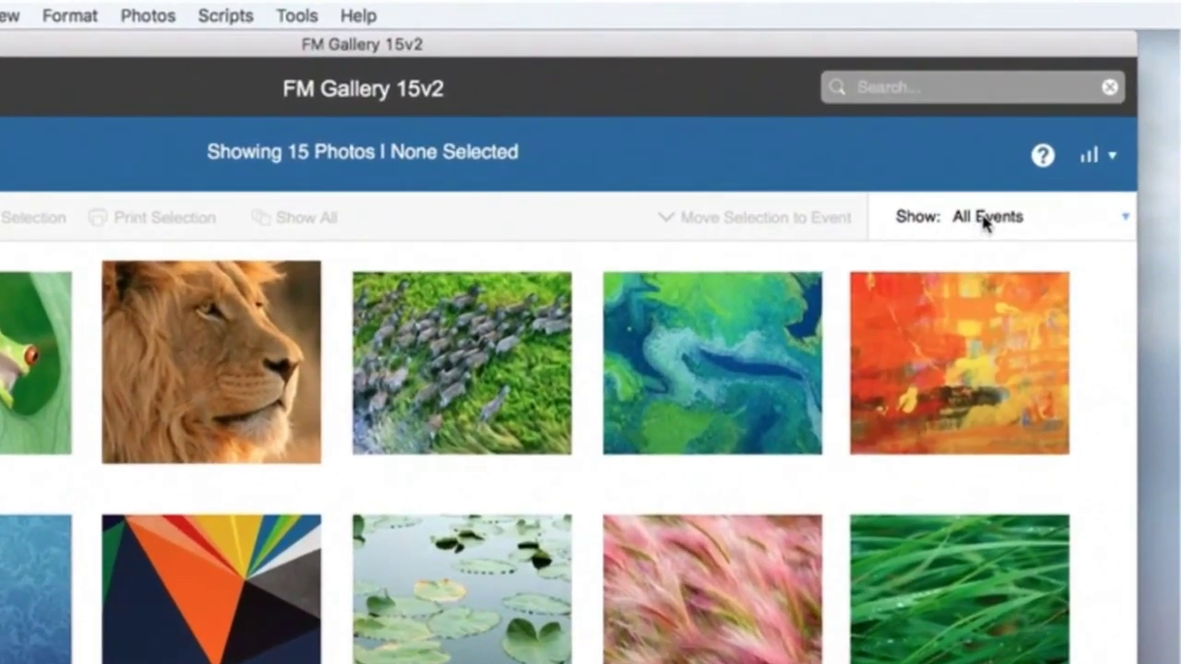
- Filter the gallery by the Animals, Art, Flowers and Sample Images events in turn, and return to All Events
{"action": "left_click", "coordinate": [984, 219]}
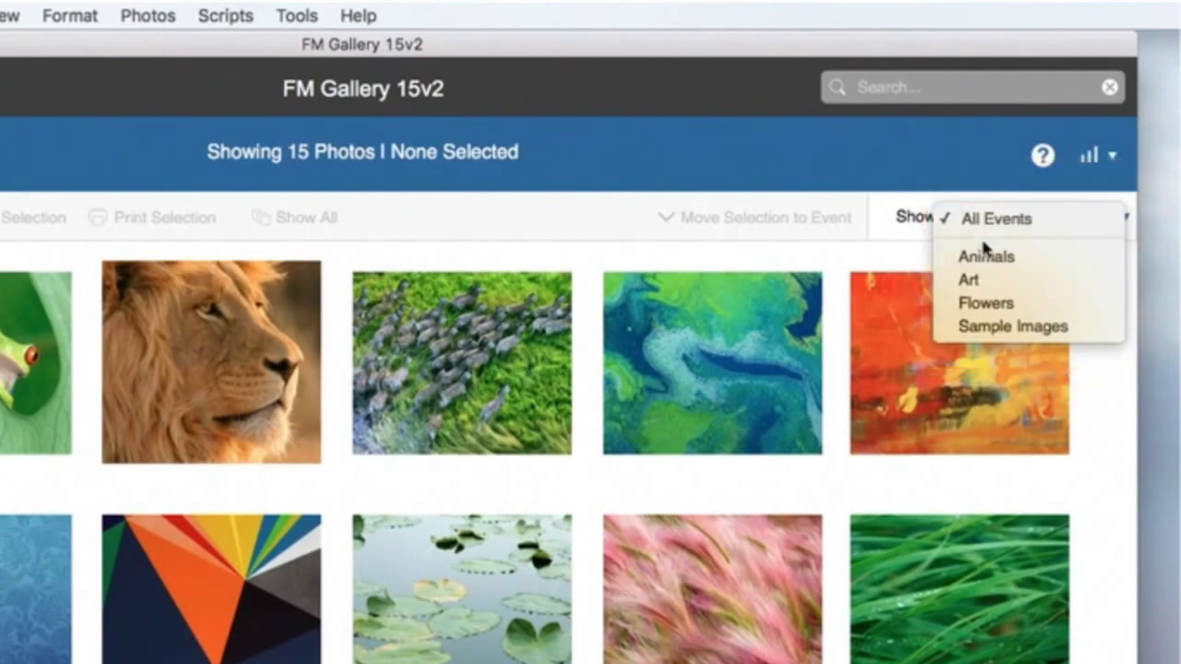
{"action": "left_click", "coordinate": [984, 256]}
{"action": "left_click", "coordinate": [996, 218]}
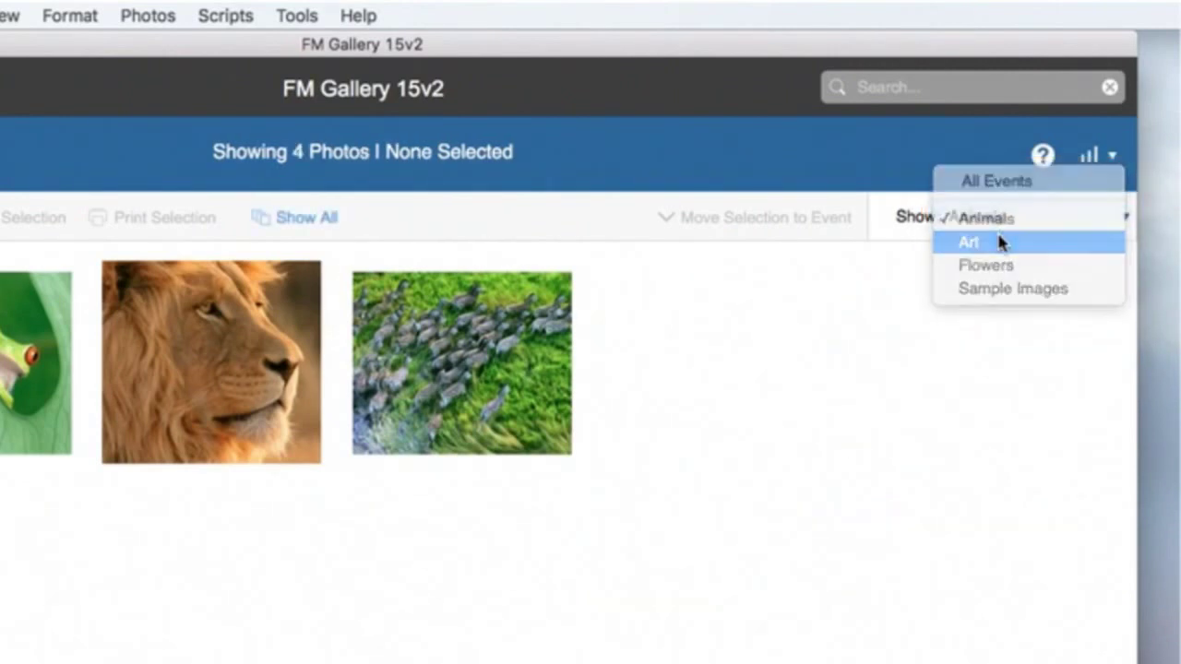
{"action": "left_click", "coordinate": [1002, 241]}
{"action": "left_click", "coordinate": [1002, 233]}
{"action": "left_click", "coordinate": [1002, 243]}
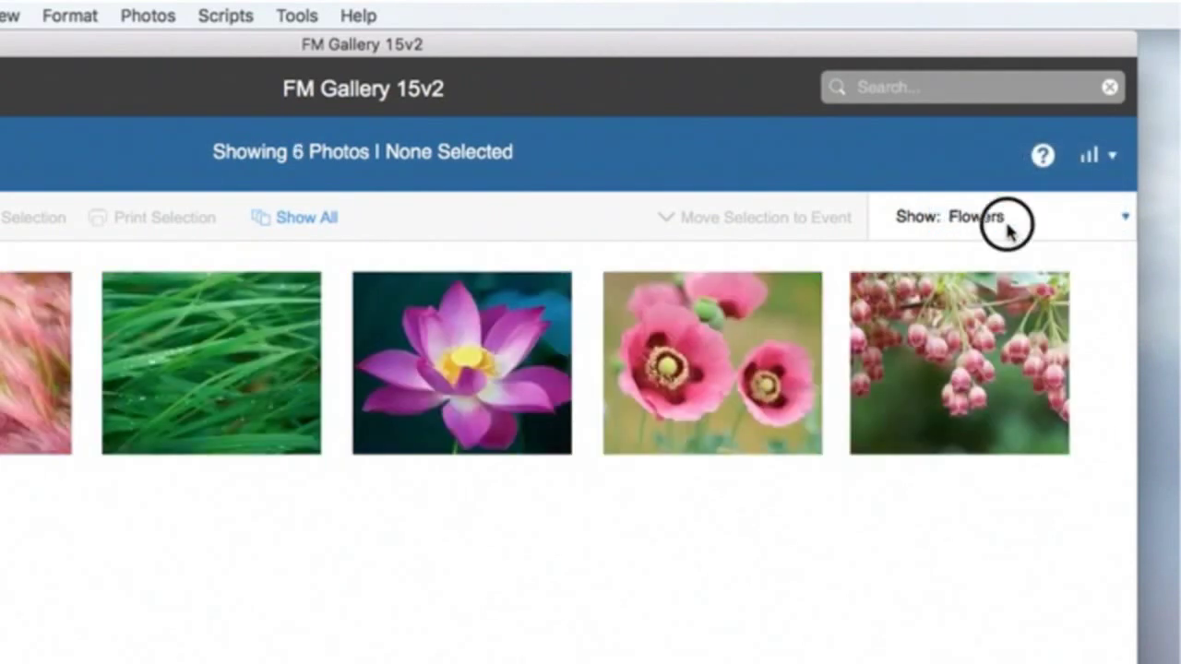
{"action": "left_click", "coordinate": [1005, 226]}
{"action": "left_click", "coordinate": [1006, 245]}
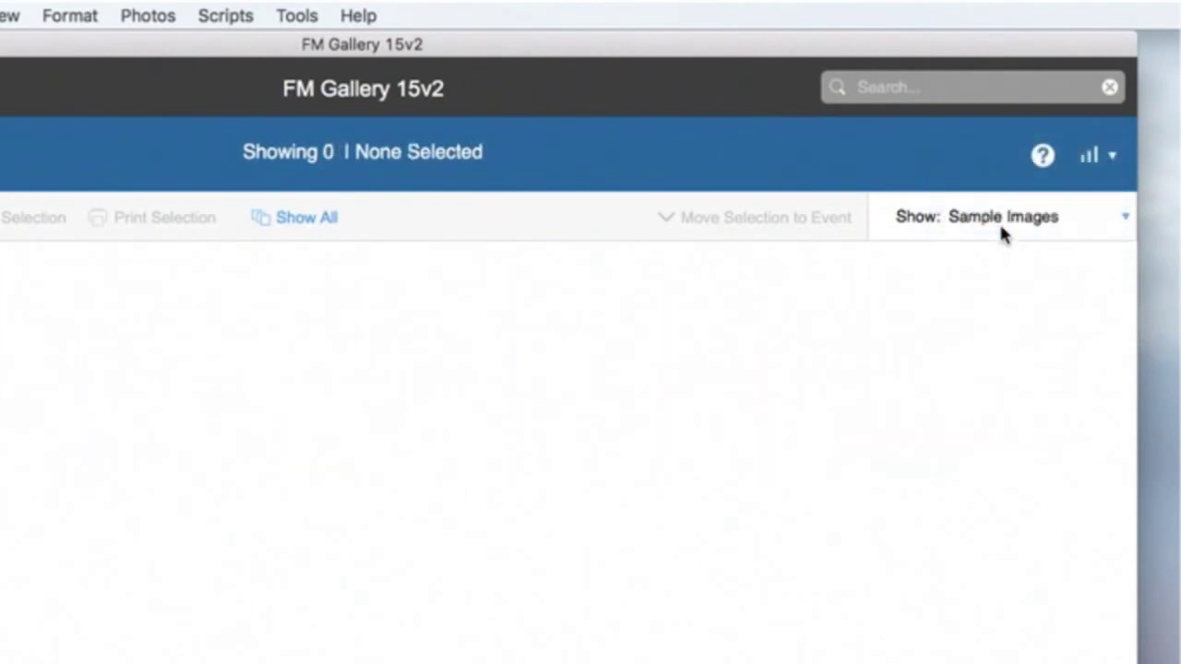
{"action": "left_click", "coordinate": [1001, 231]}
{"action": "left_click", "coordinate": [1010, 113]}
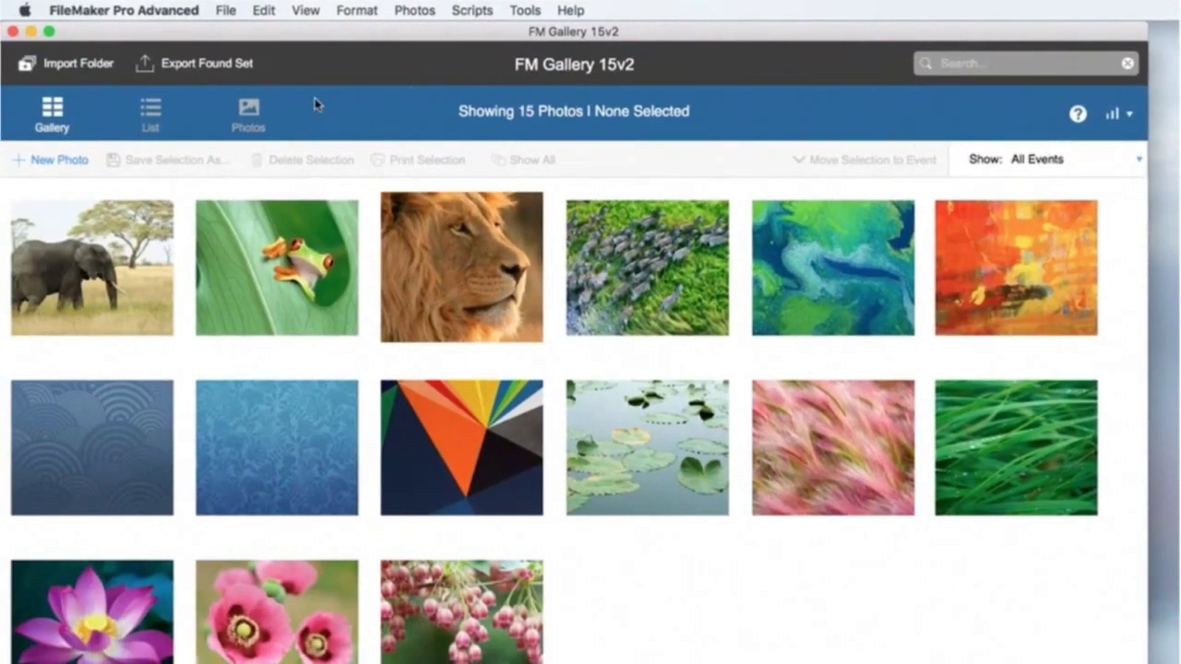
- Import the Landscape folder from the Desktop as a new event, keeping the event title Landscape
{"action": "left_click", "coordinate": [69, 65]}
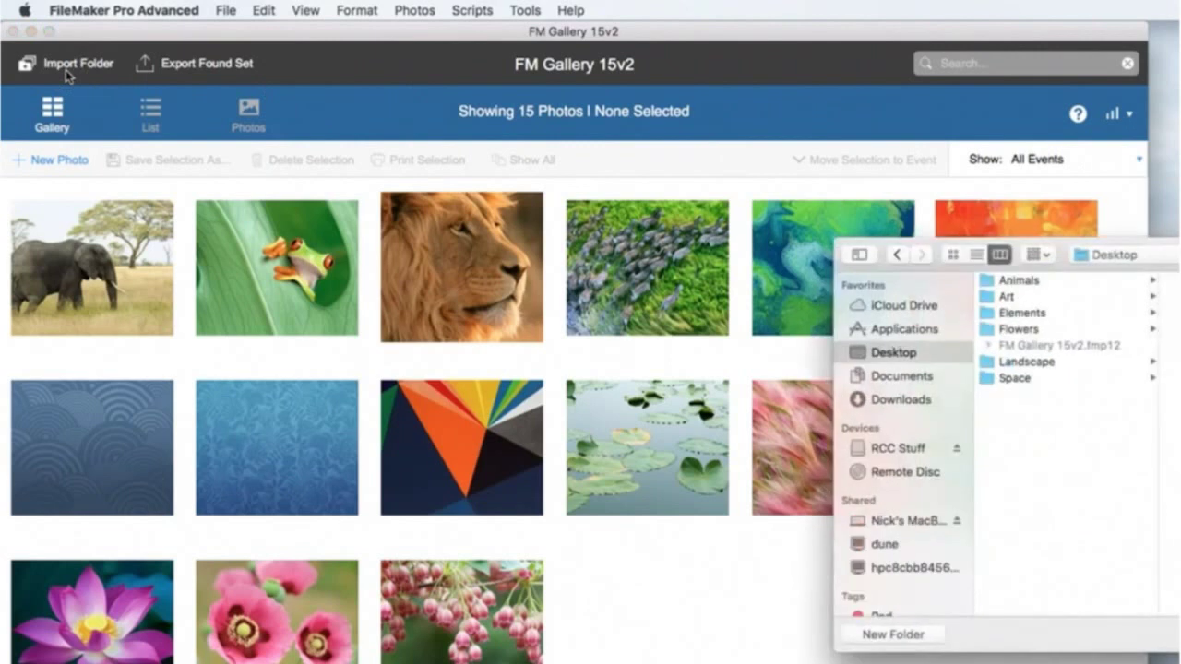
{"action": "left_click", "coordinate": [1040, 380]}
{"action": "left_click", "coordinate": [1041, 362]}
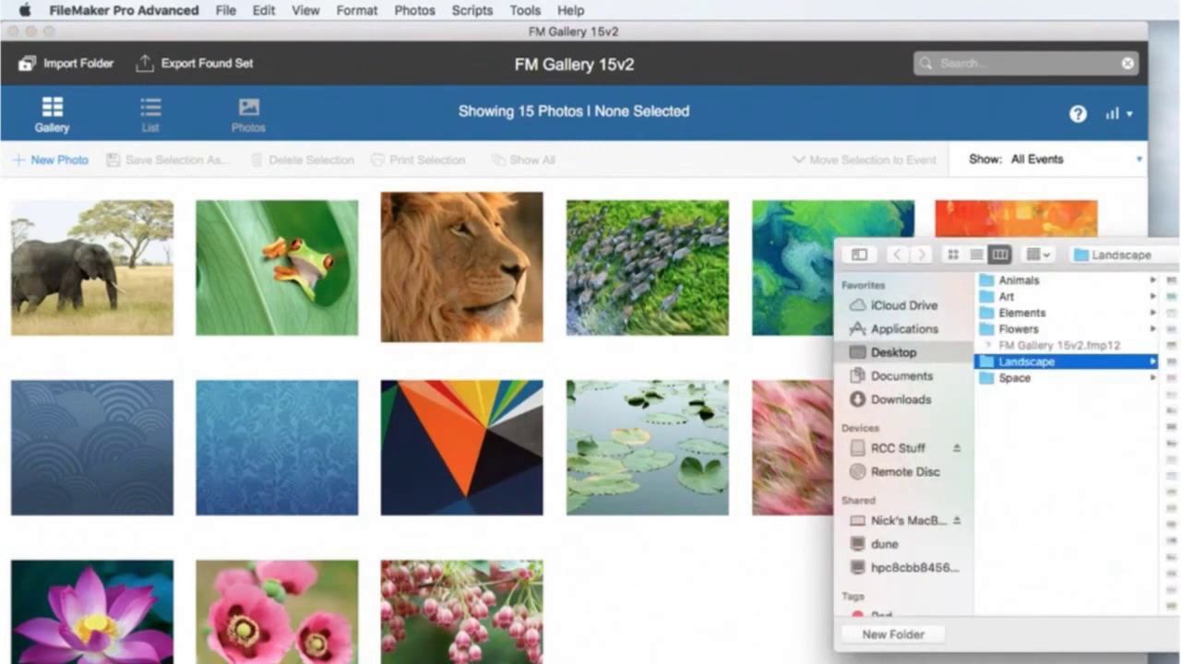
{"action": "left_click", "coordinate": [1179, 635]}
{"action": "left_click", "coordinate": [778, 469]}
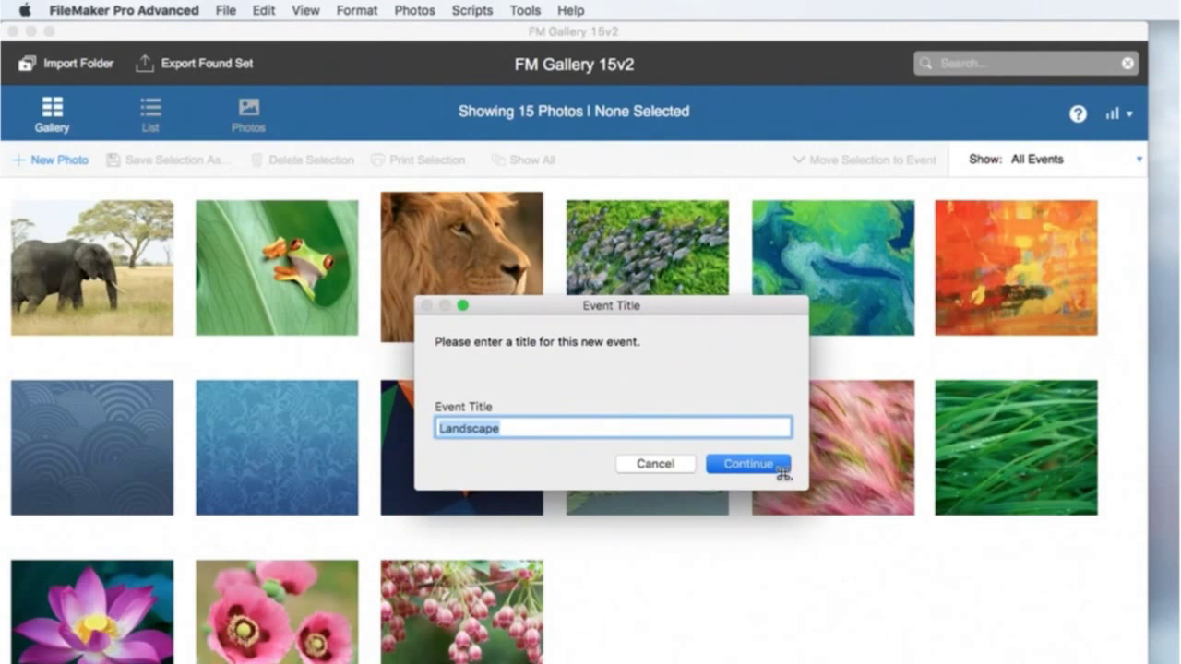
{"action": "left_click", "coordinate": [780, 468]}
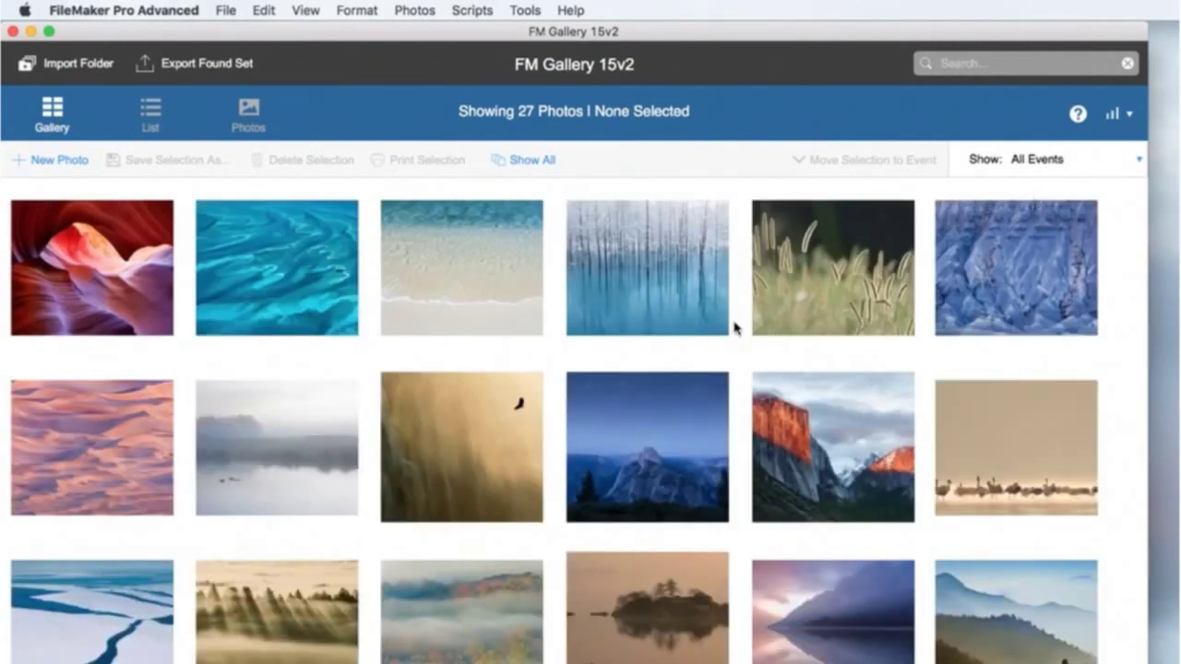
- Select the five Half Dome and El Capitan photos among the landscapes and move them to a new event titled Yosemite
{"action": "double_click", "coordinate": [671, 468]}
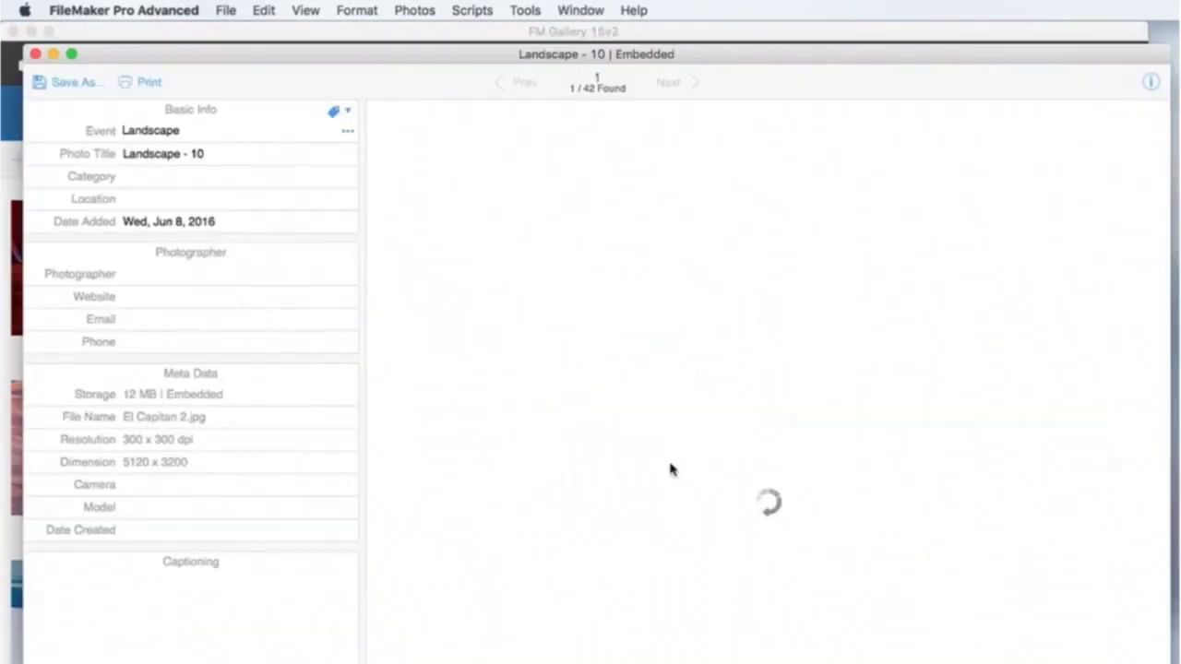
{"action": "left_click", "coordinate": [36, 54]}
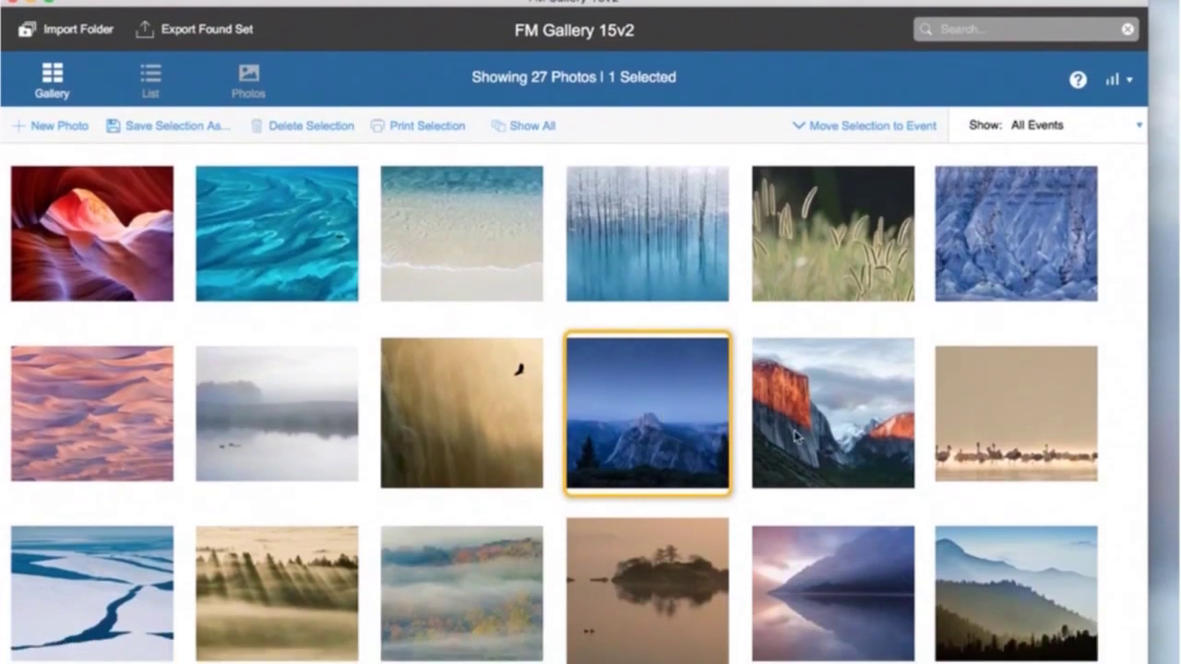
{"action": "left_click", "coordinate": [821, 439], "text": "shift"}
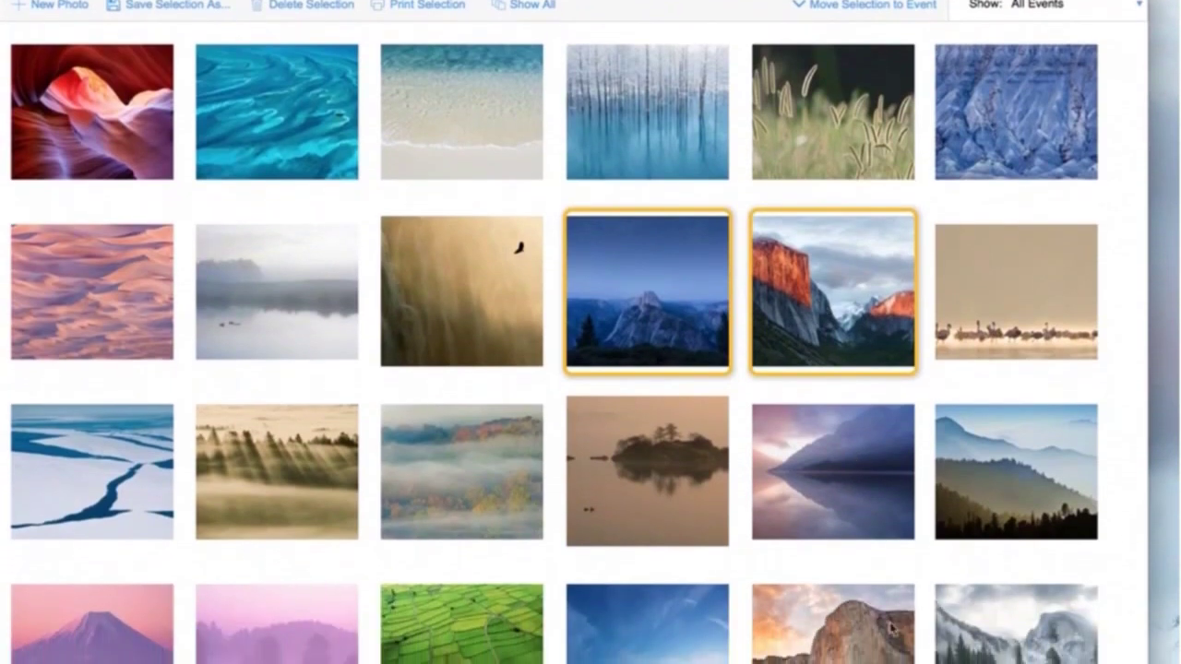
{"action": "left_click", "coordinate": [830, 657], "text": "ctrl"}
{"action": "left_click", "coordinate": [969, 628], "text": "ctrl"}
{"action": "scroll", "coordinate": [941, 567], "scroll_direction": "down", "scroll_amount": 5}
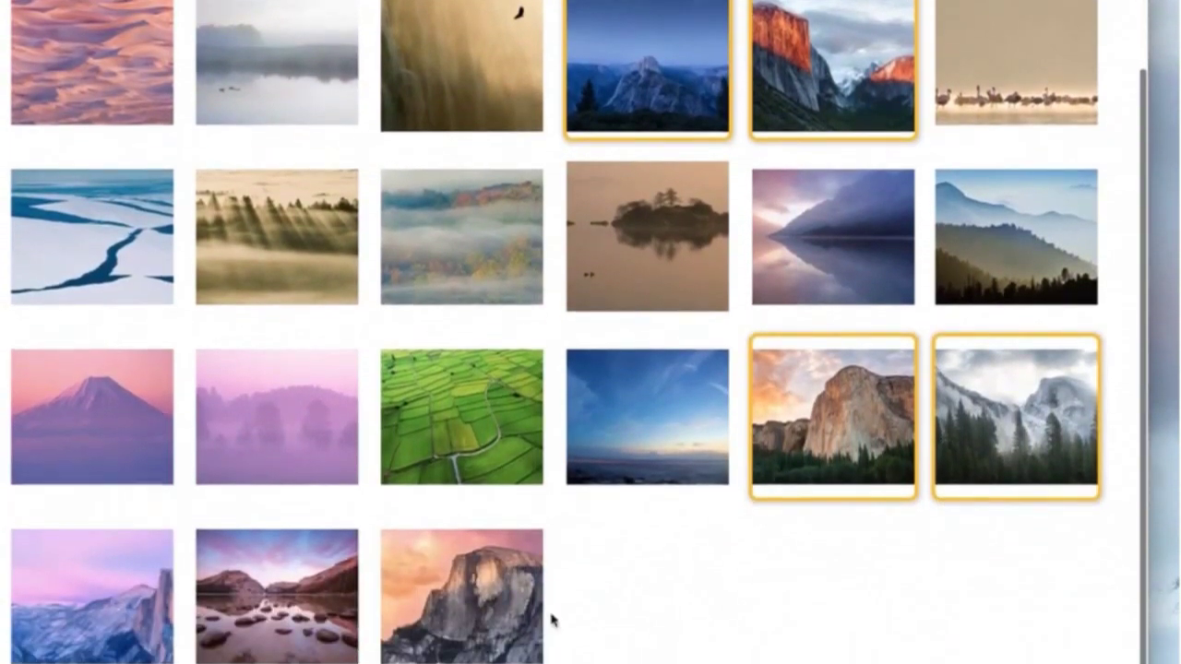
{"action": "left_click", "coordinate": [521, 615], "text": "ctrl"}
{"action": "scroll", "coordinate": [646, 304], "scroll_direction": "up", "scroll_amount": 4}
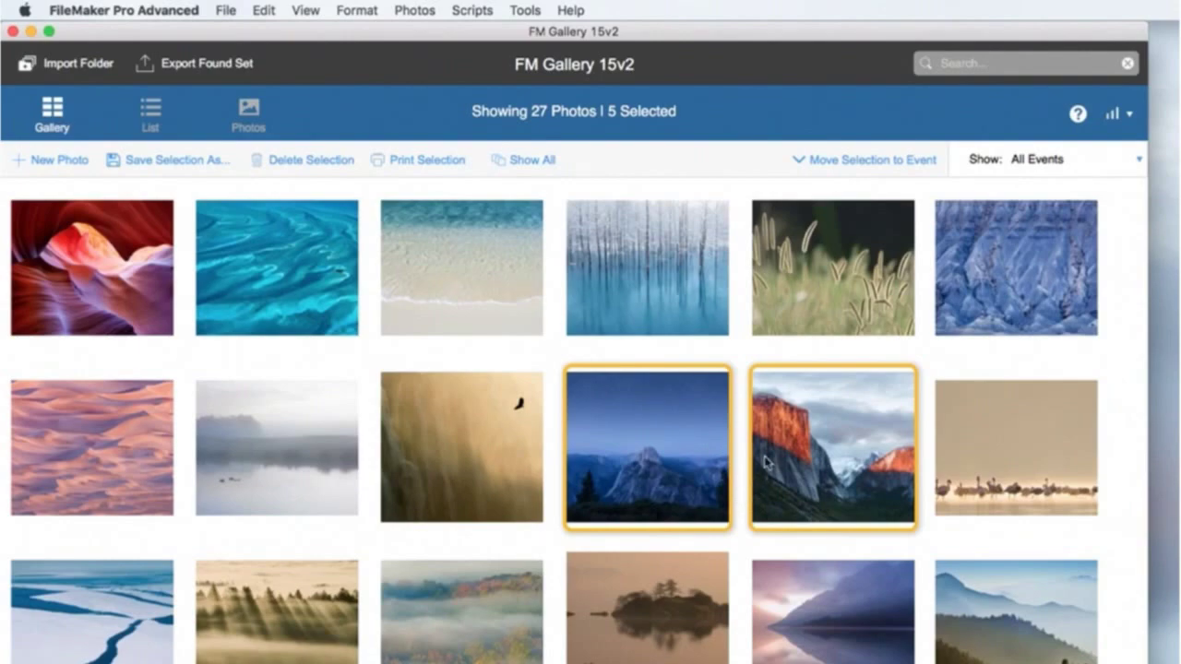
{"action": "scroll", "coordinate": [743, 494], "scroll_direction": "down", "scroll_amount": 2}
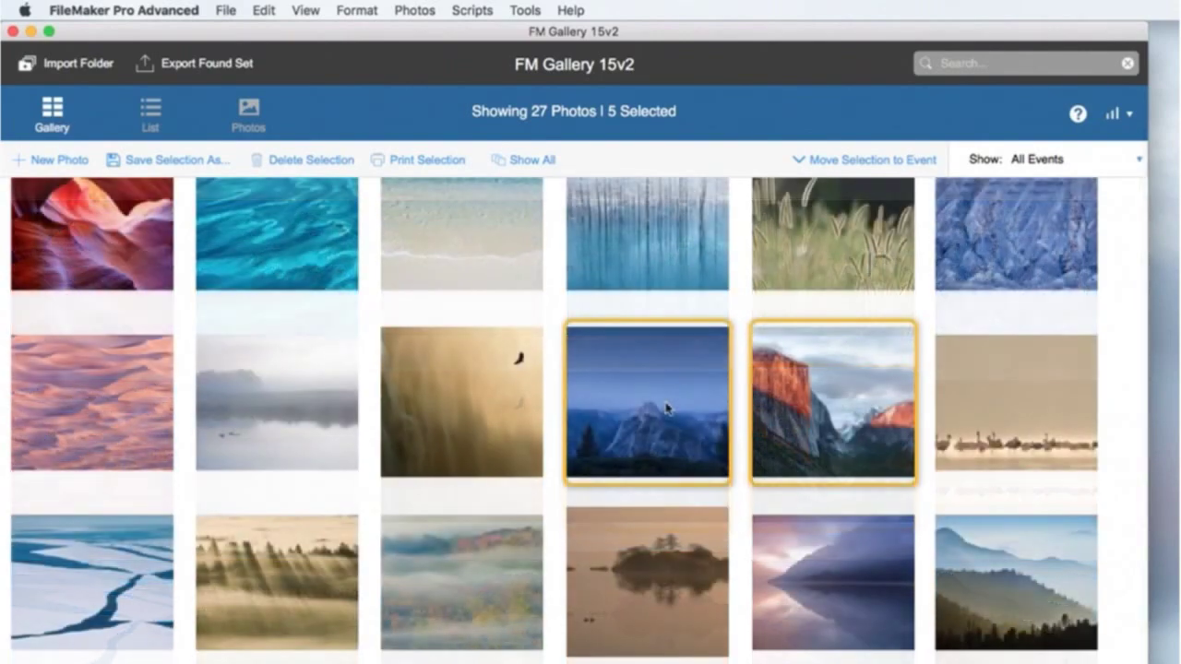
{"action": "left_click", "coordinate": [881, 162]}
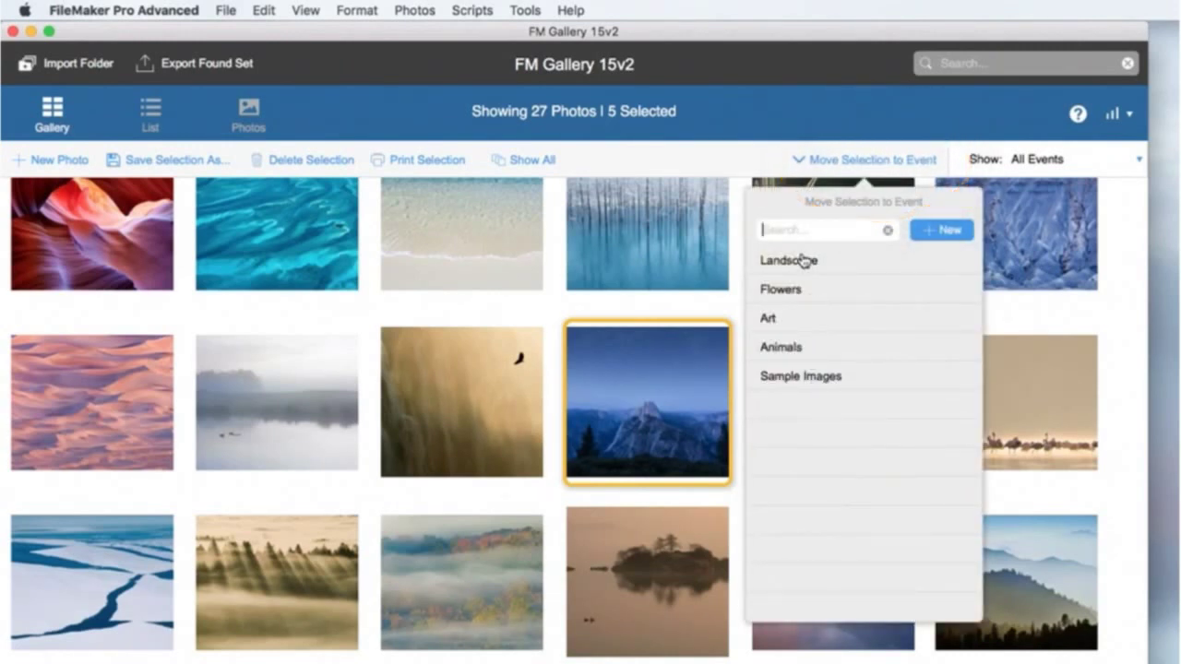
{"action": "left_click", "coordinate": [945, 237]}
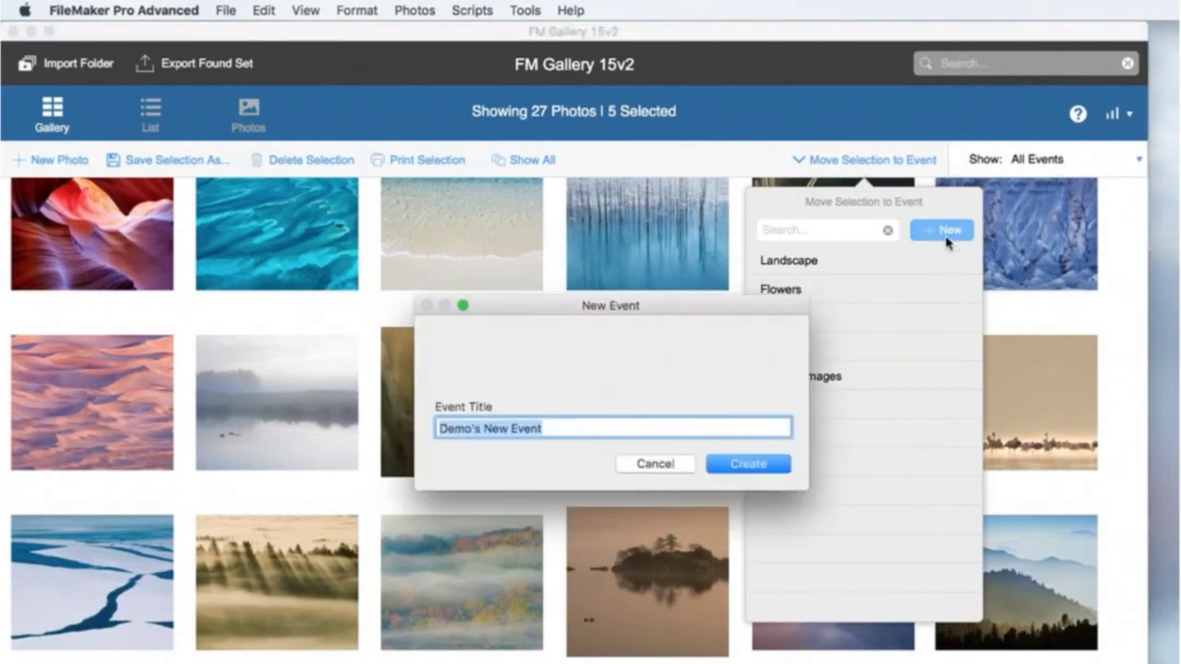
{"action": "type", "text": "Yosemite"}
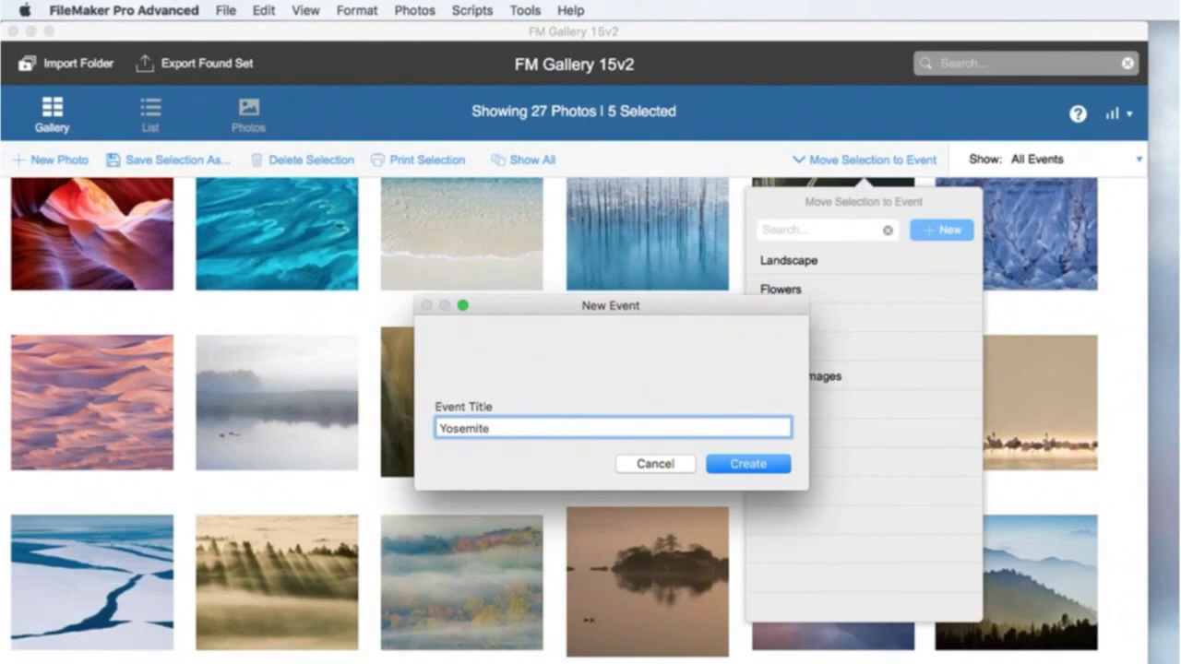
{"action": "left_click", "coordinate": [750, 464]}
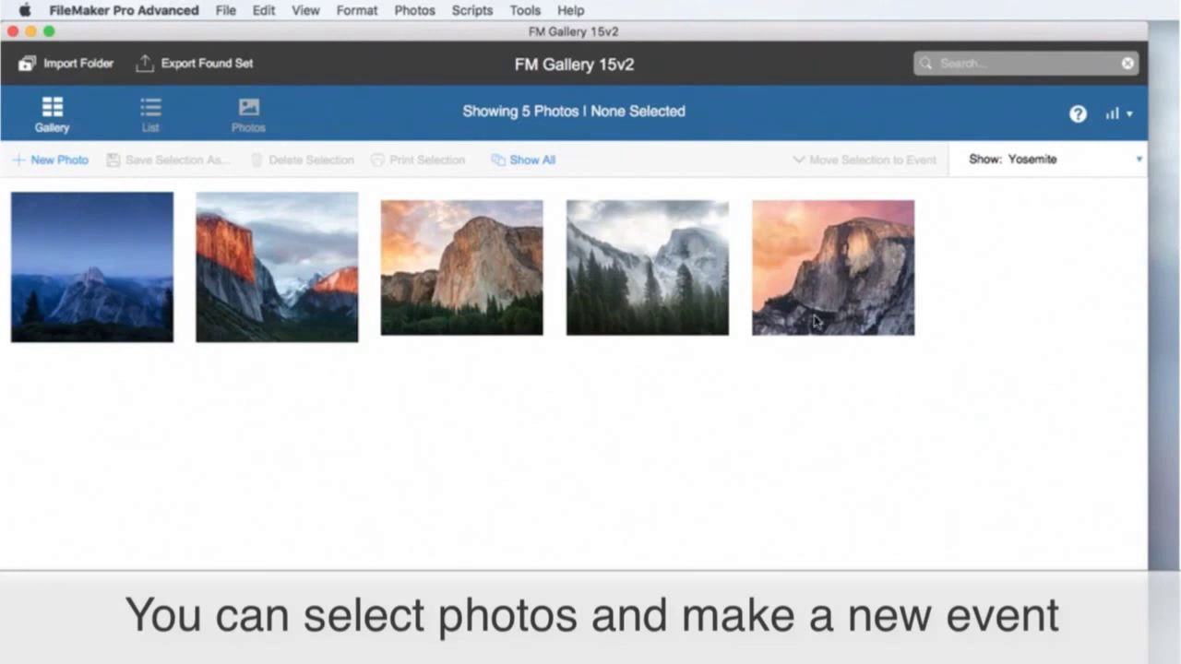
- Filter the gallery by the Landscape event, and return to the Yosemite event
{"action": "left_click", "coordinate": [1027, 160]}
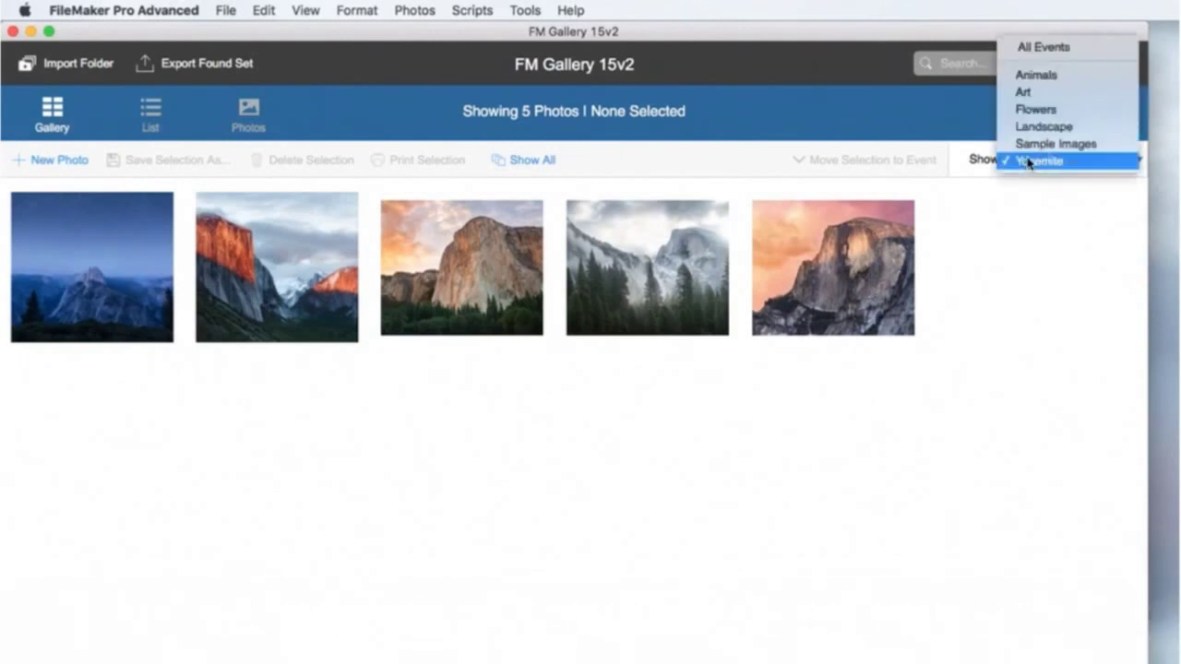
{"action": "left_click", "coordinate": [1028, 127]}
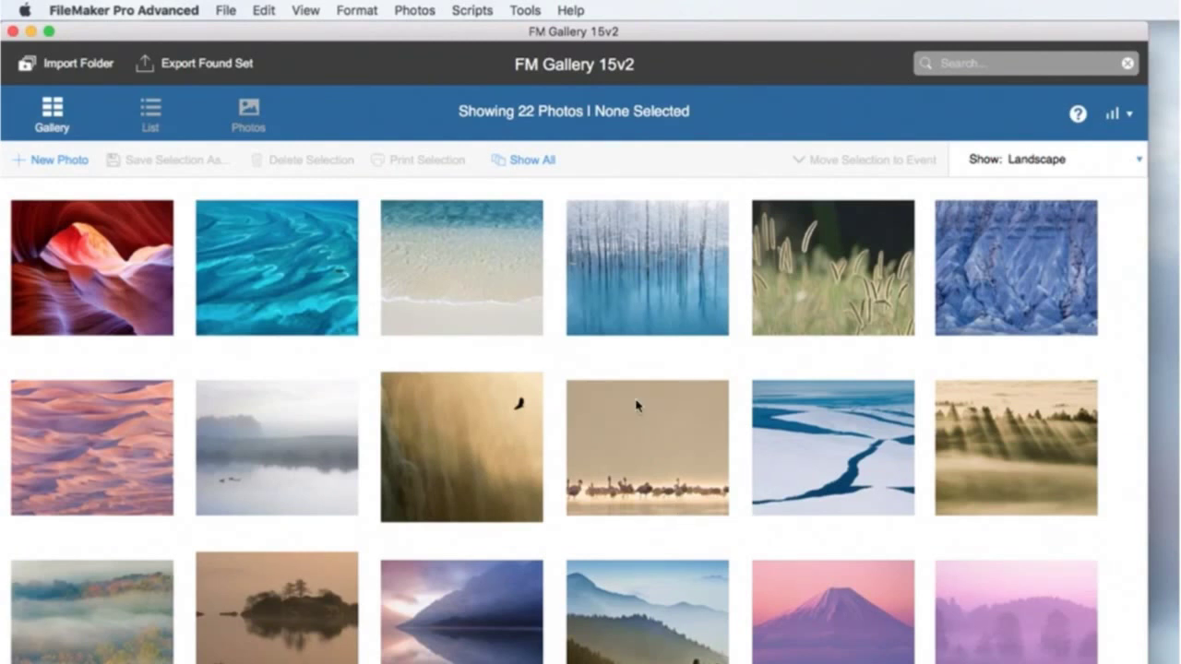
{"action": "left_click", "coordinate": [1039, 166]}
{"action": "left_click", "coordinate": [1059, 197]}
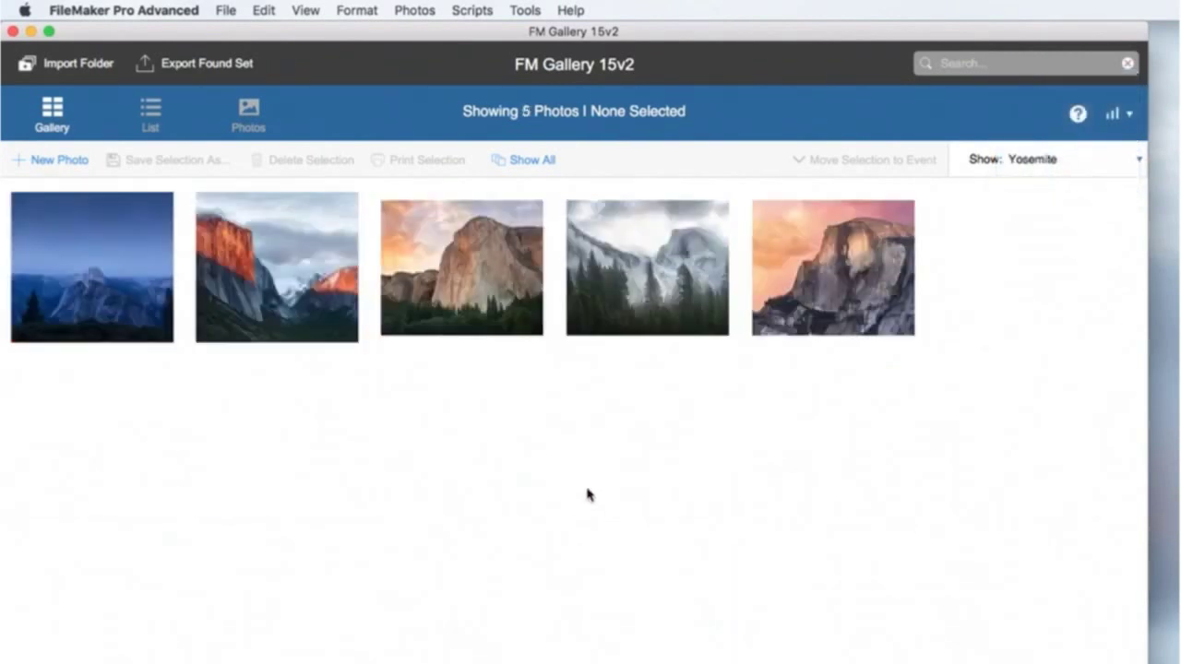
- Select all the photos in the Yosemite event and move them to the existing Landscape event
{"action": "left_click", "coordinate": [804, 308]}
{"action": "left_click", "coordinate": [78, 309], "text": "shift"}
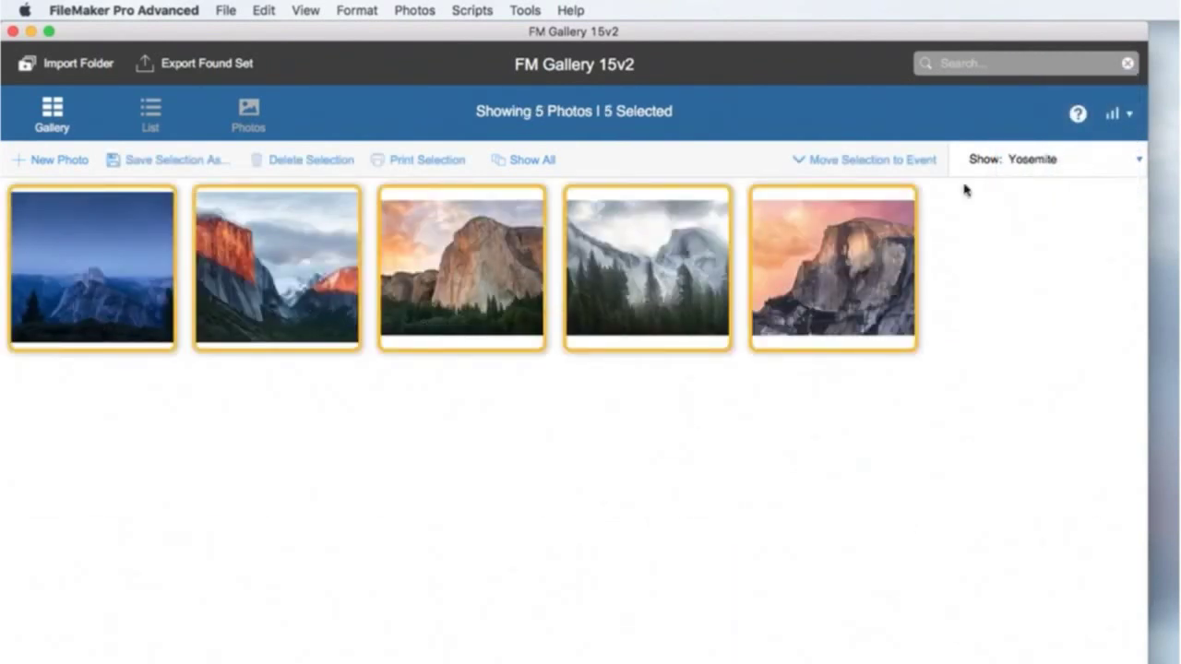
{"action": "left_click", "coordinate": [920, 160]}
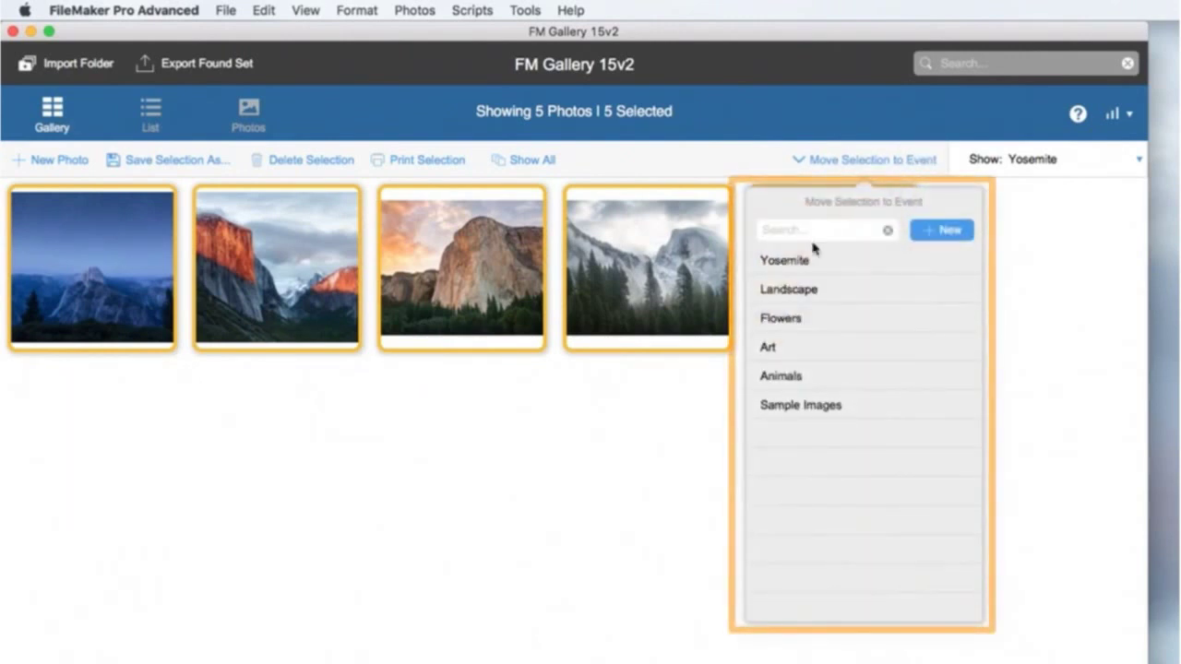
{"action": "left_click", "coordinate": [812, 294]}
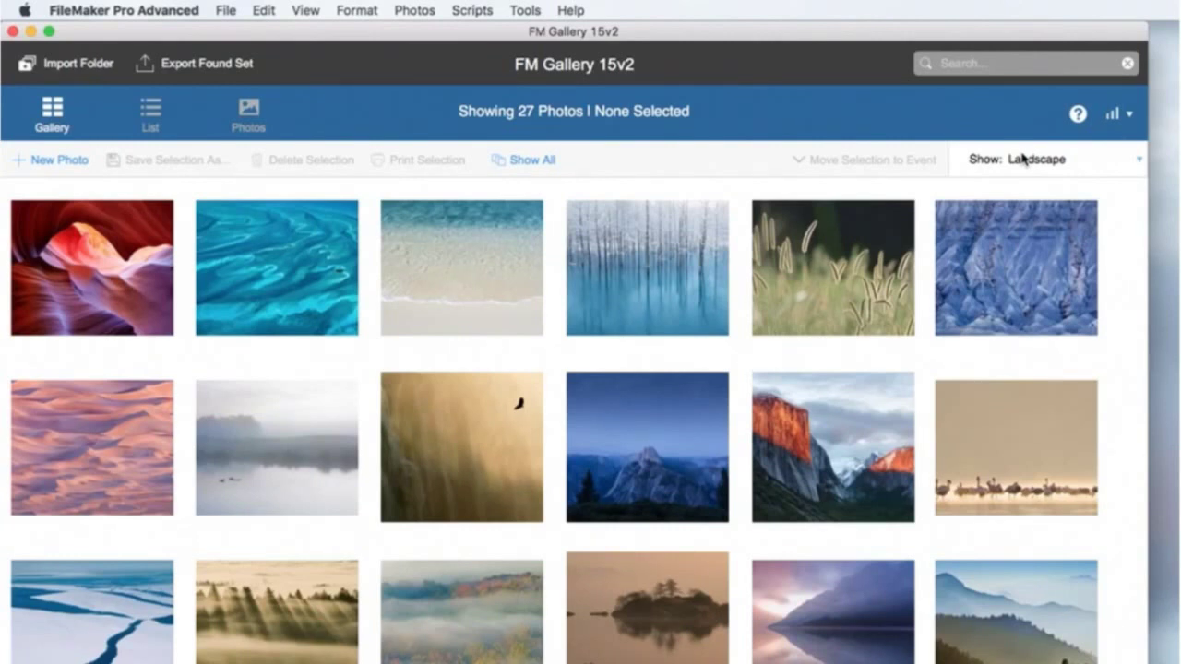
- Select the range from the turquoise water photo through the island photo, toggle four individual photos in or out, and clear the selection
{"action": "left_click", "coordinate": [298, 274]}
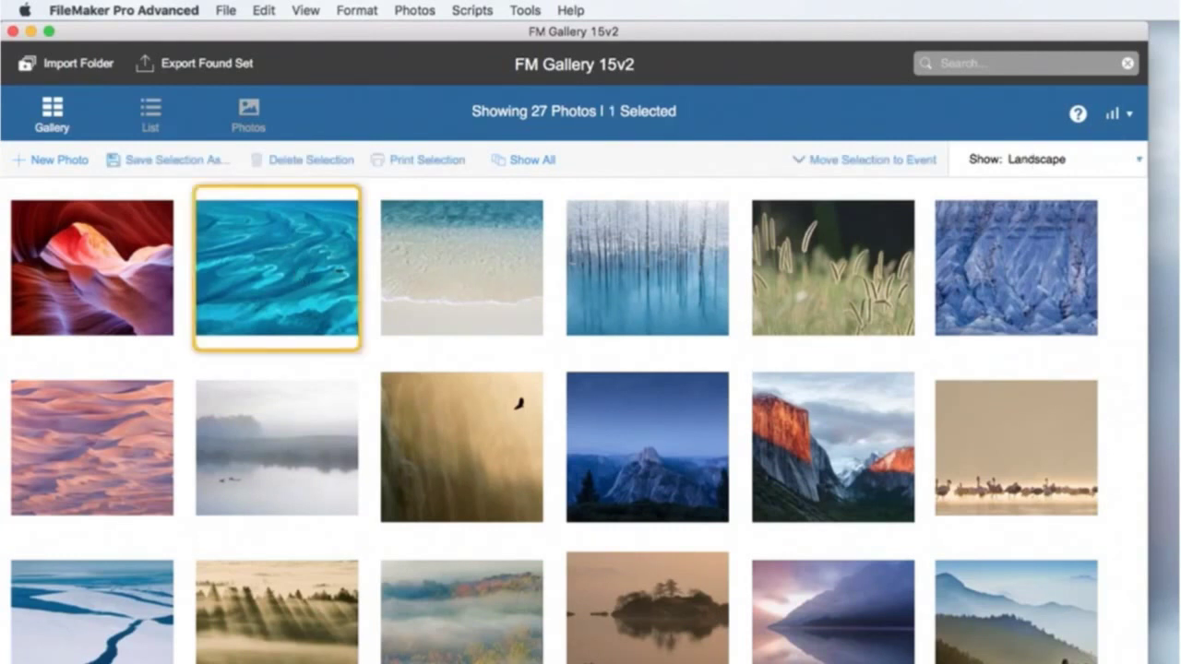
{"action": "left_click", "coordinate": [624, 650], "text": "shift"}
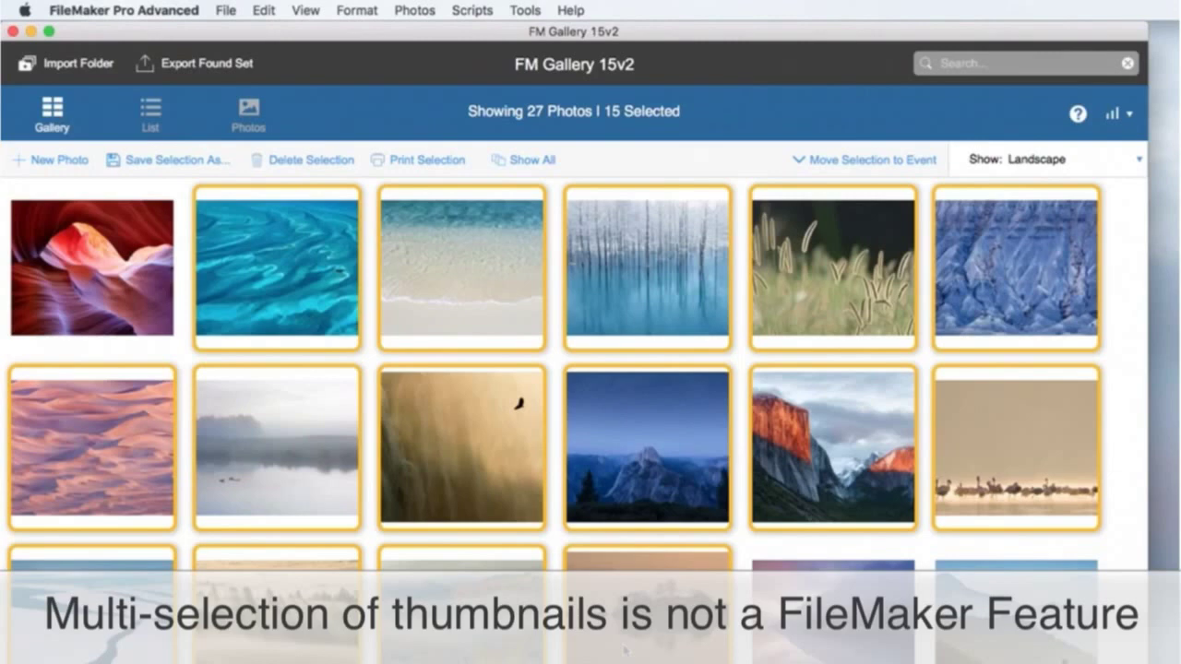
{"action": "left_click", "coordinate": [666, 459], "text": "super"}
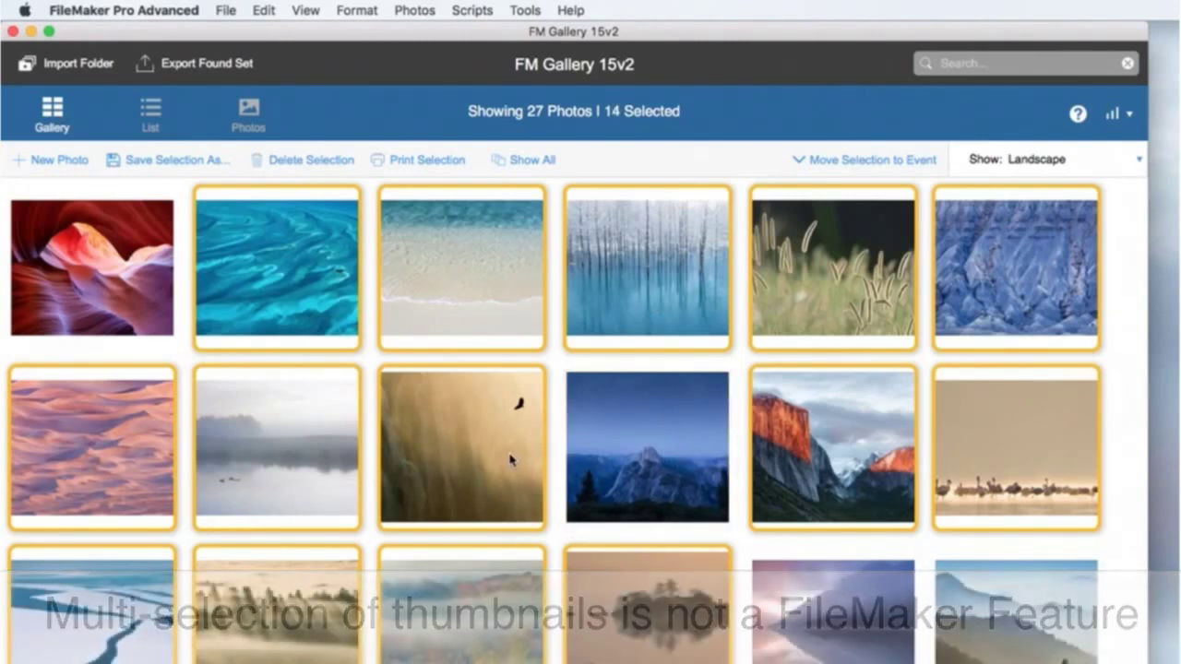
{"action": "left_click", "coordinate": [513, 460], "text": "super"}
{"action": "left_click", "coordinate": [842, 630], "text": "super"}
{"action": "left_click", "coordinate": [1004, 642], "text": "super"}
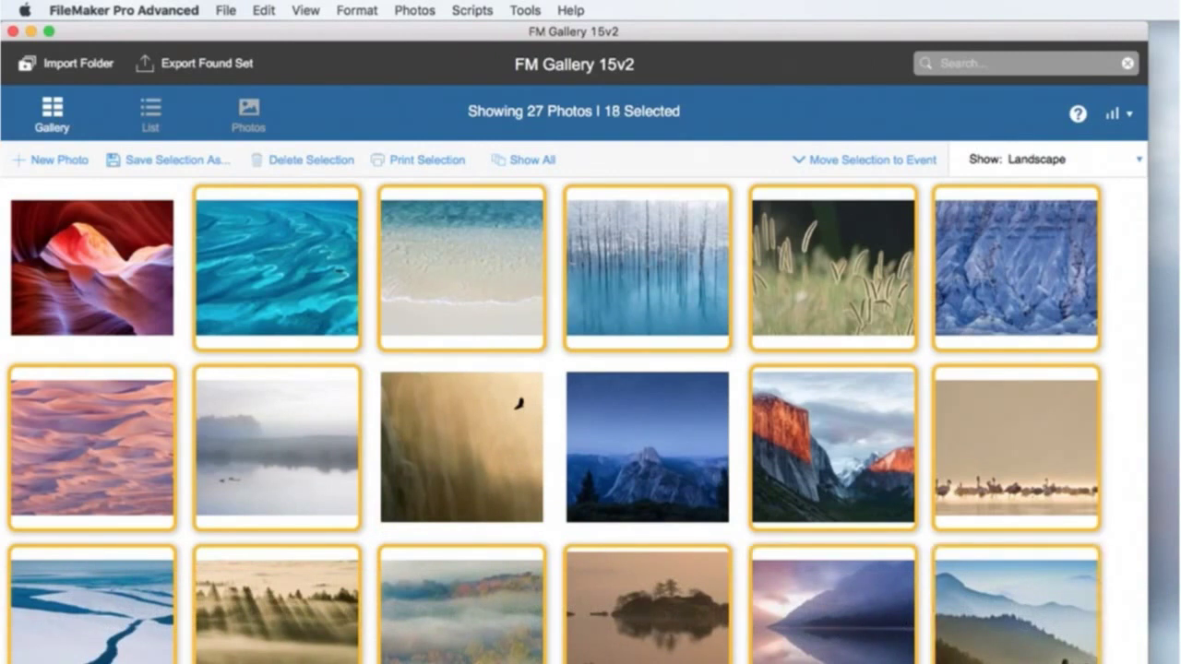
{"action": "key", "text": "Escape"}
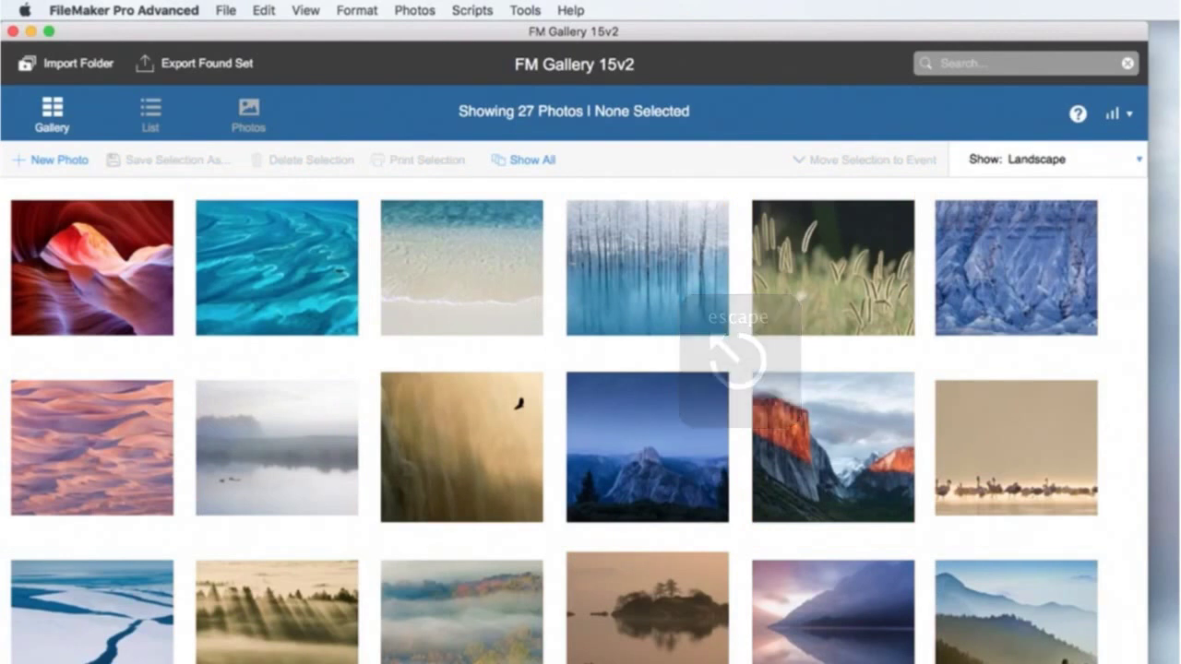
- Select all photos in the Landscape event, clear the selection, and select all of them again
{"action": "key", "text": "super+a"}
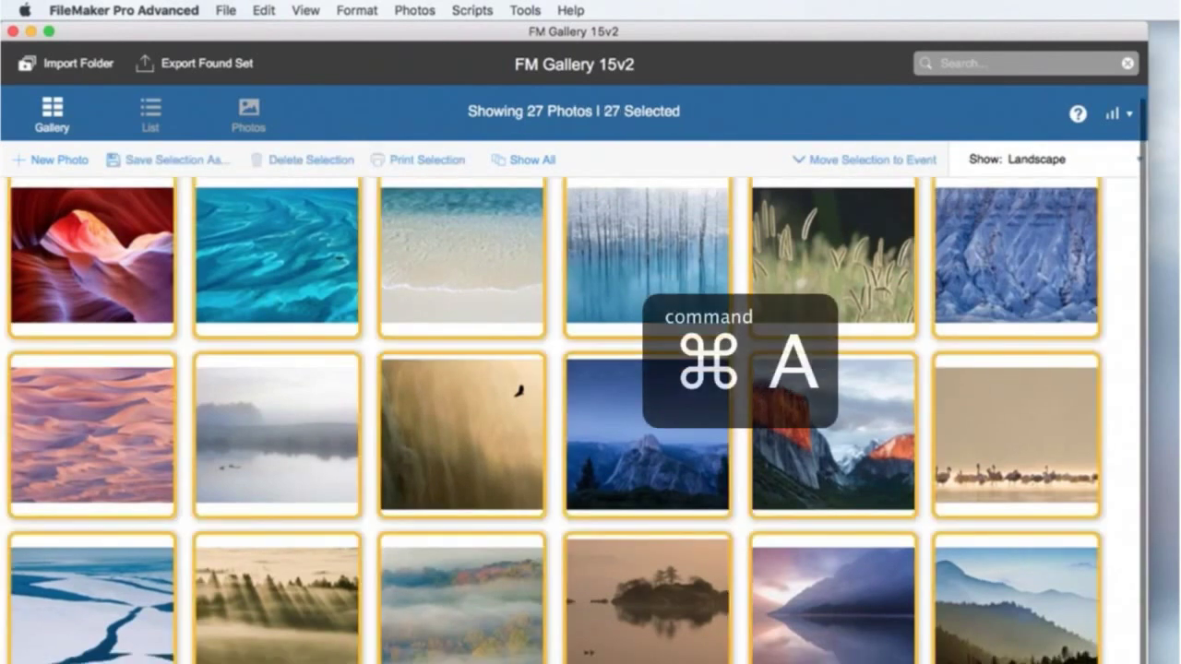
{"action": "left_click", "coordinate": [277, 10]}
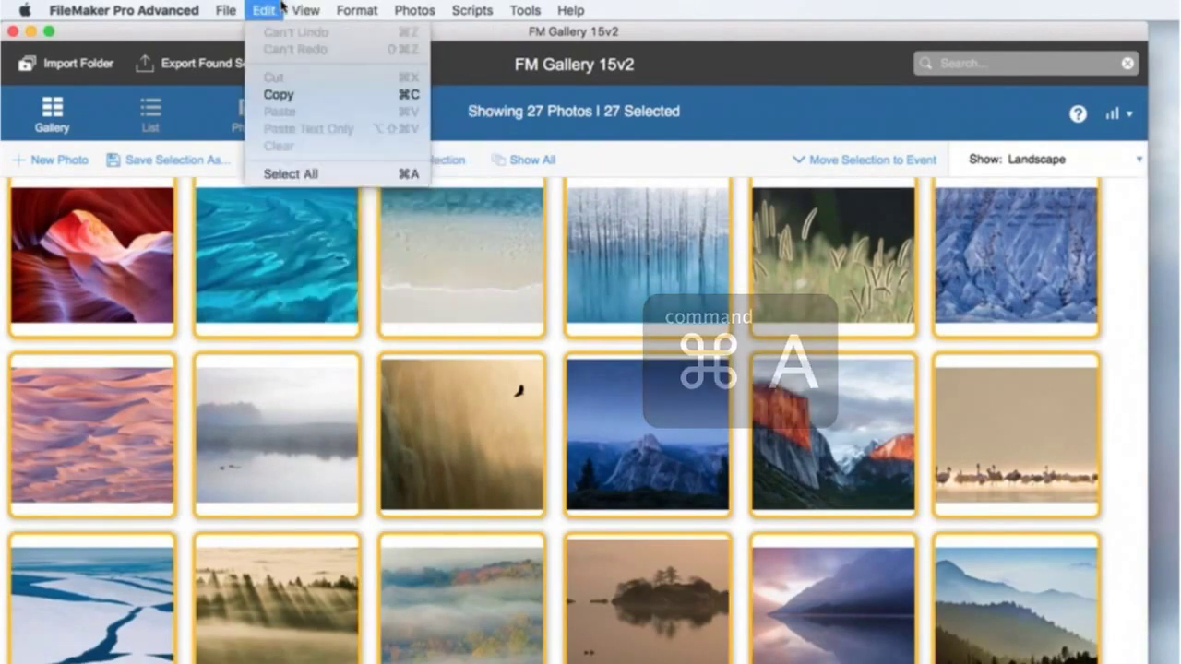
{"action": "left_click", "coordinate": [313, 175]}
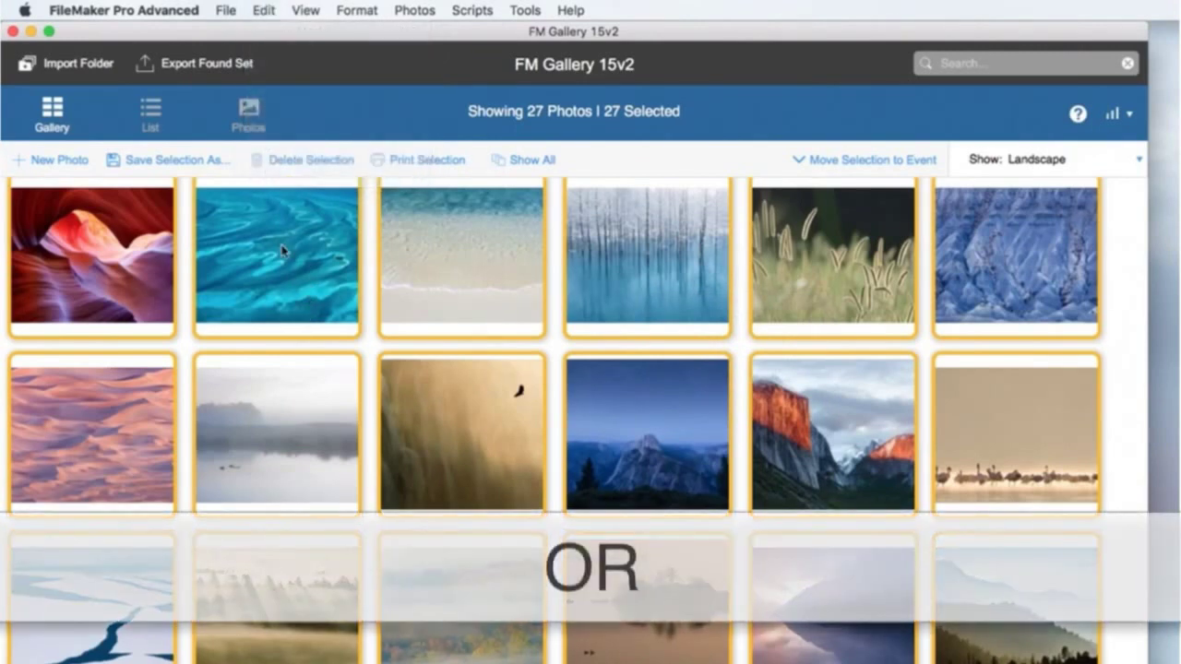
{"action": "left_click", "coordinate": [286, 254]}
{"action": "scroll", "coordinate": [295, 281], "scroll_direction": "up", "scroll_amount": 1}
{"action": "left_click", "coordinate": [295, 280]}
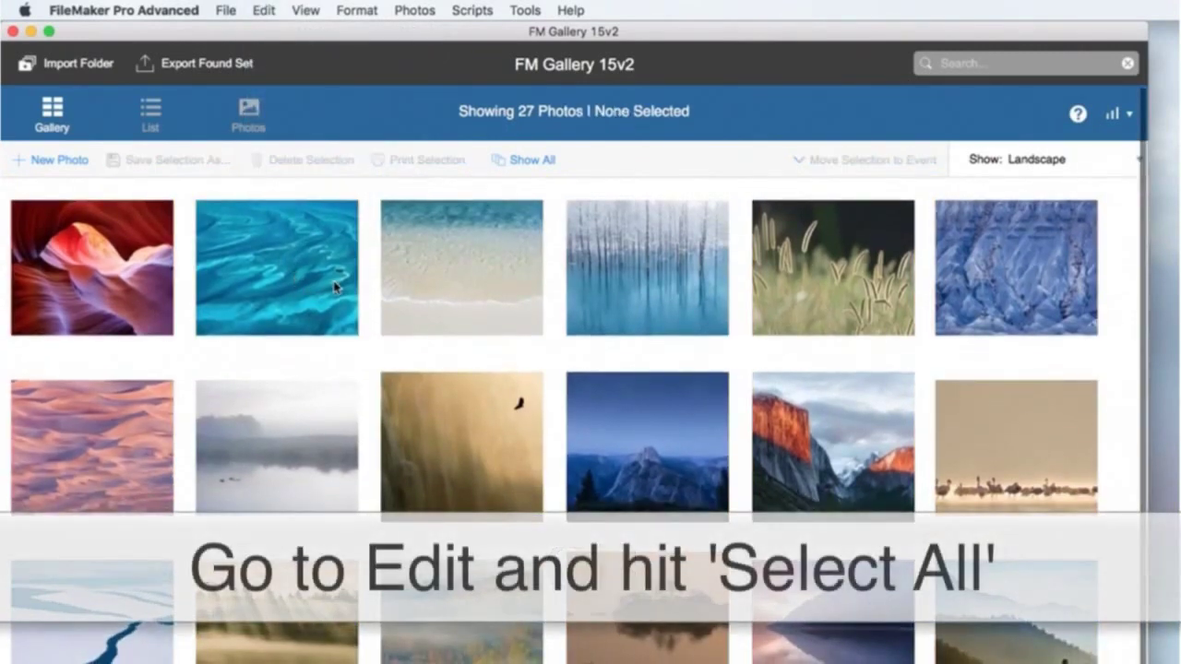
{"action": "left_click", "coordinate": [267, 10]}
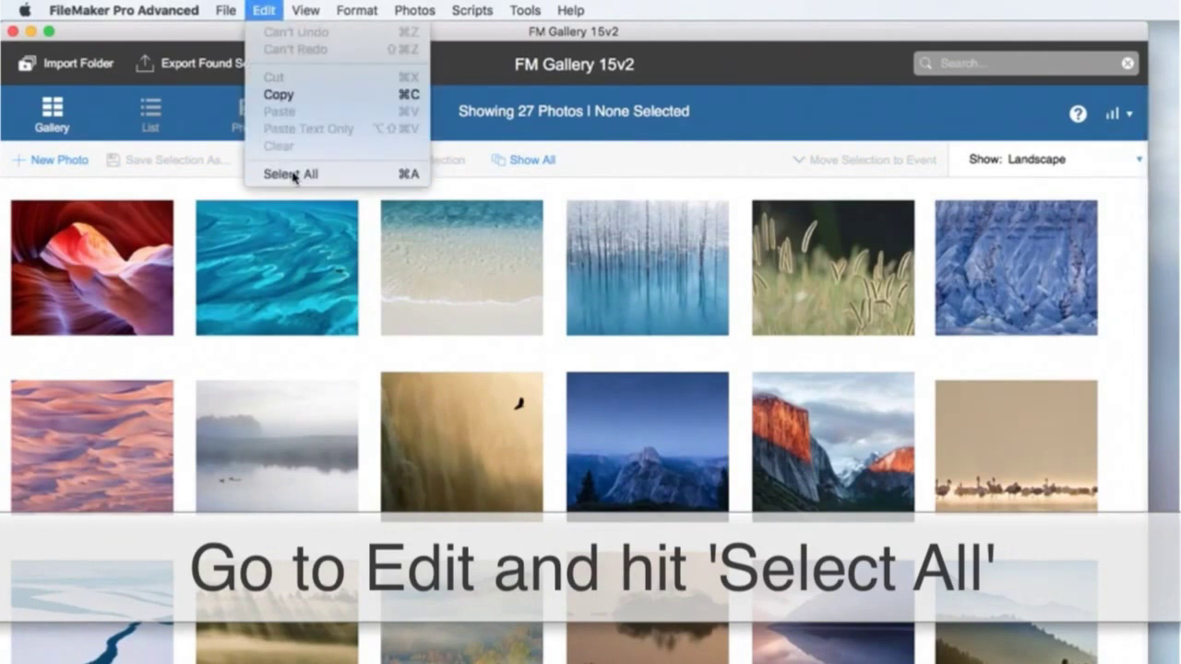
{"action": "left_click", "coordinate": [294, 176]}
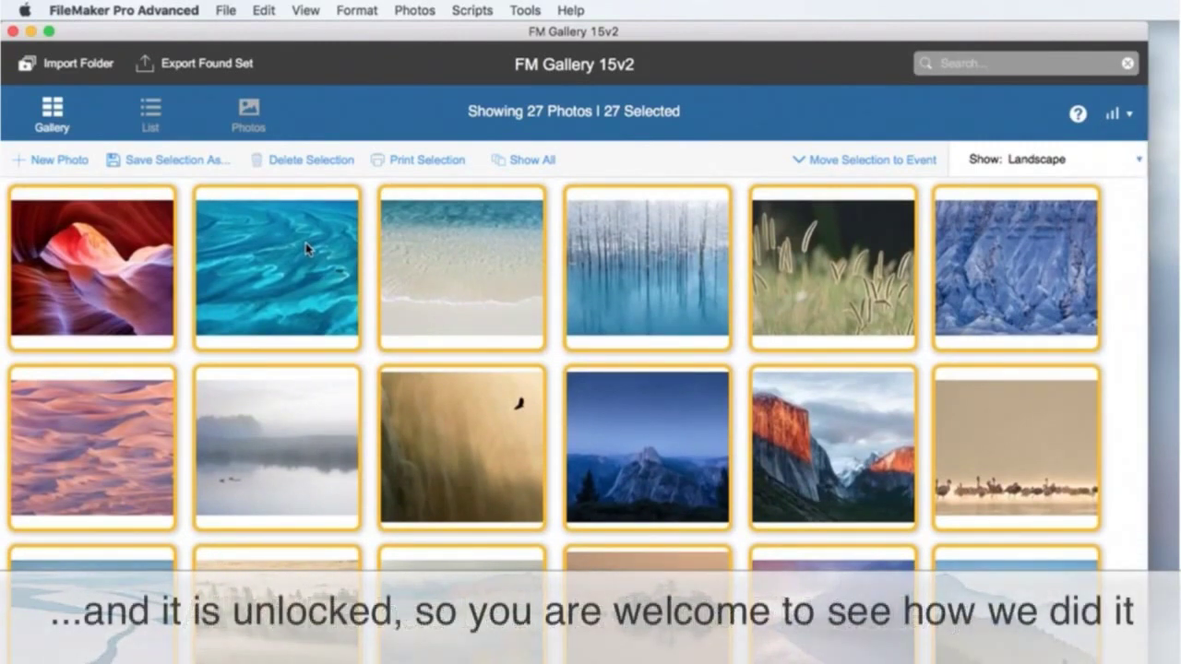
- Replace the selection with the range from the red canyon photo through the brown island photo
{"action": "left_click", "coordinate": [411, 265]}
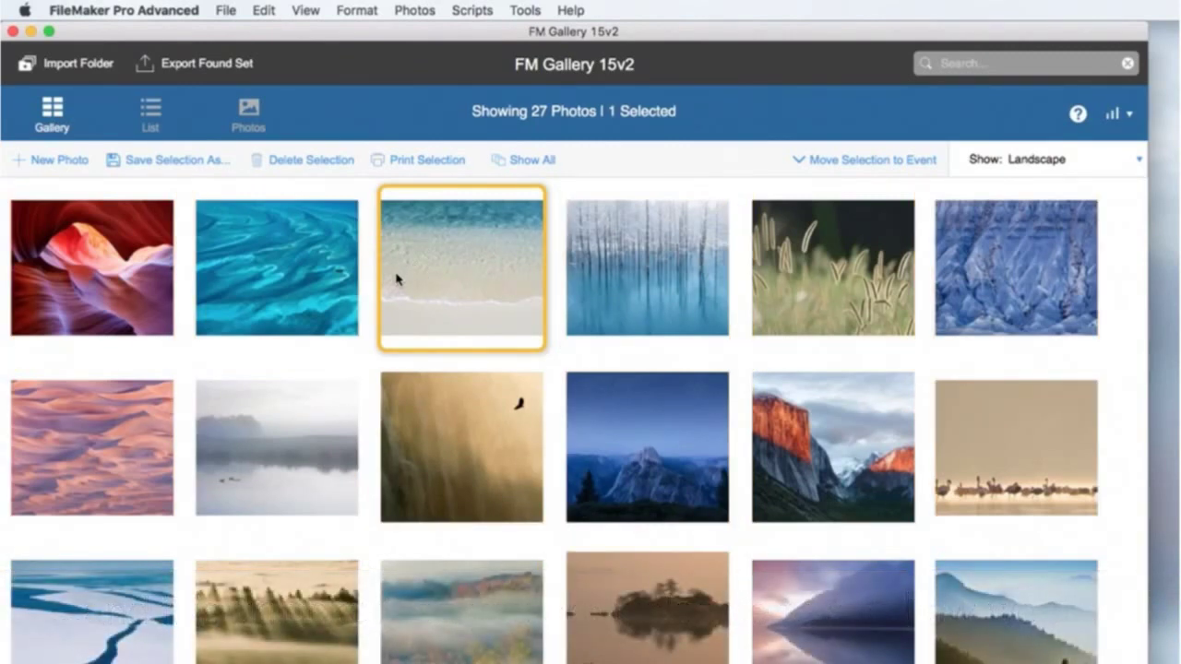
{"action": "left_click", "coordinate": [127, 279]}
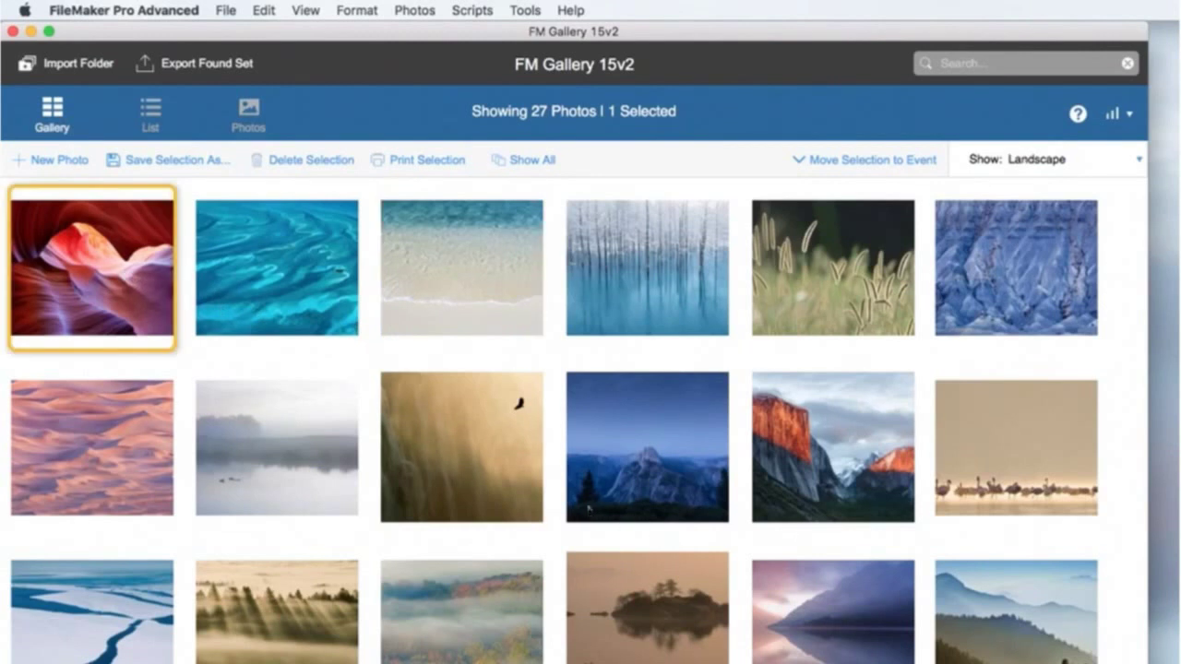
{"action": "left_click", "coordinate": [680, 611], "text": "shift"}
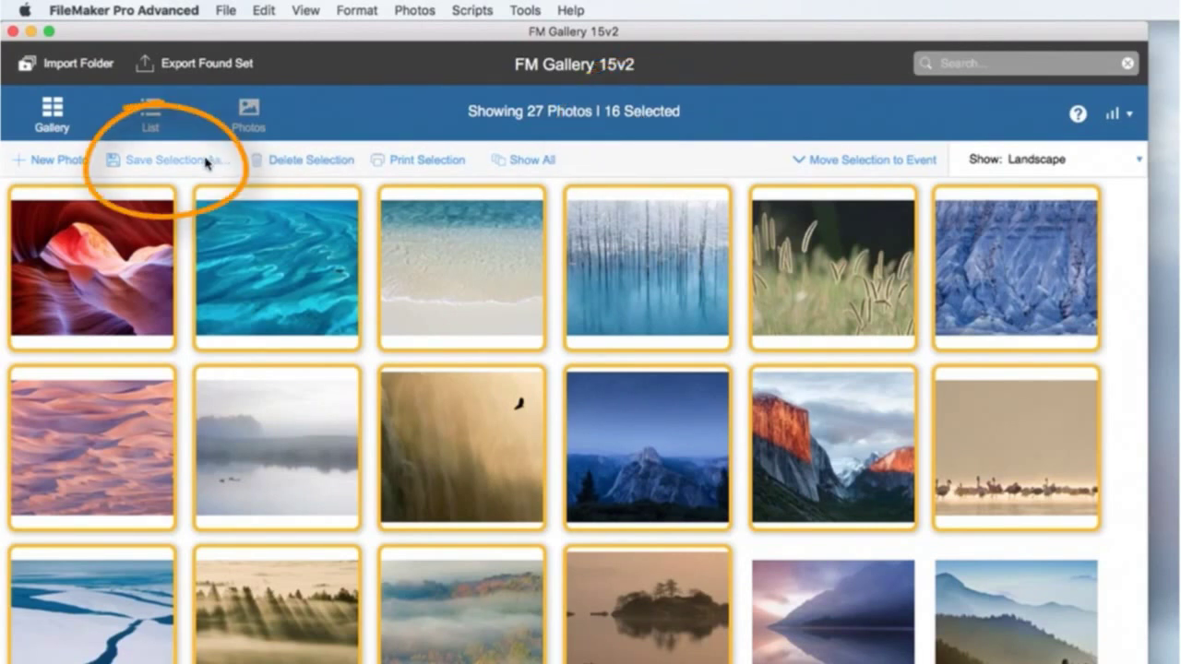
- View the turquoise water photo's details, close them, and reselect the range from the red canyon photo through the brown island photo
{"action": "double_click", "coordinate": [277, 247]}
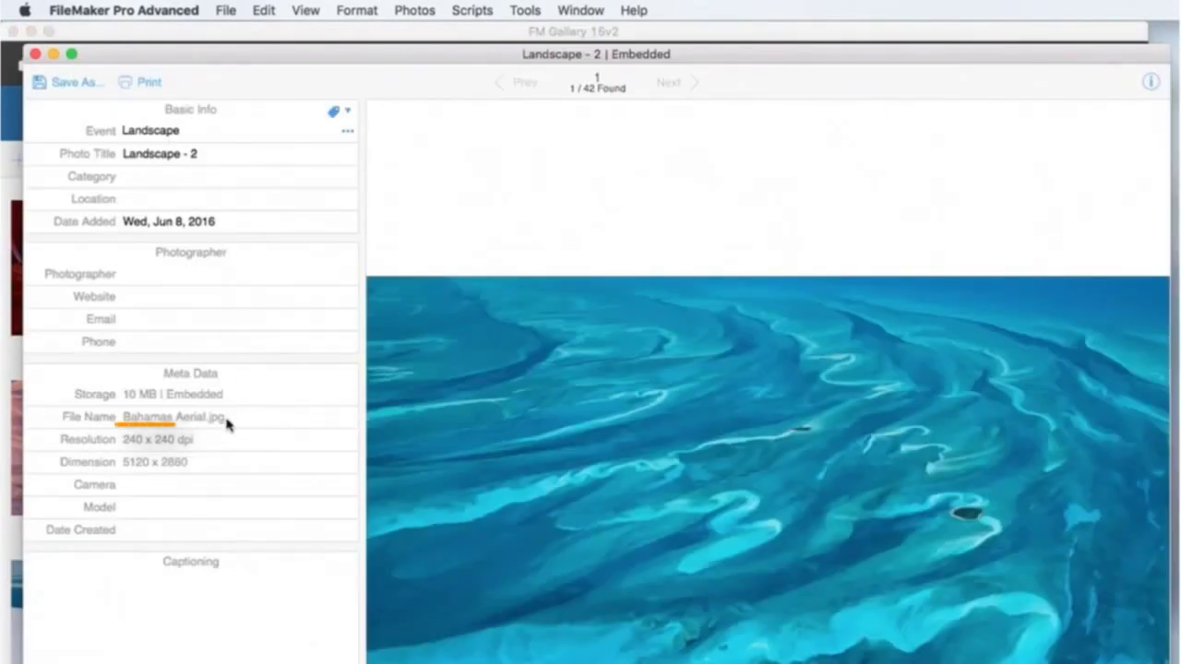
{"action": "left_click", "coordinate": [35, 54]}
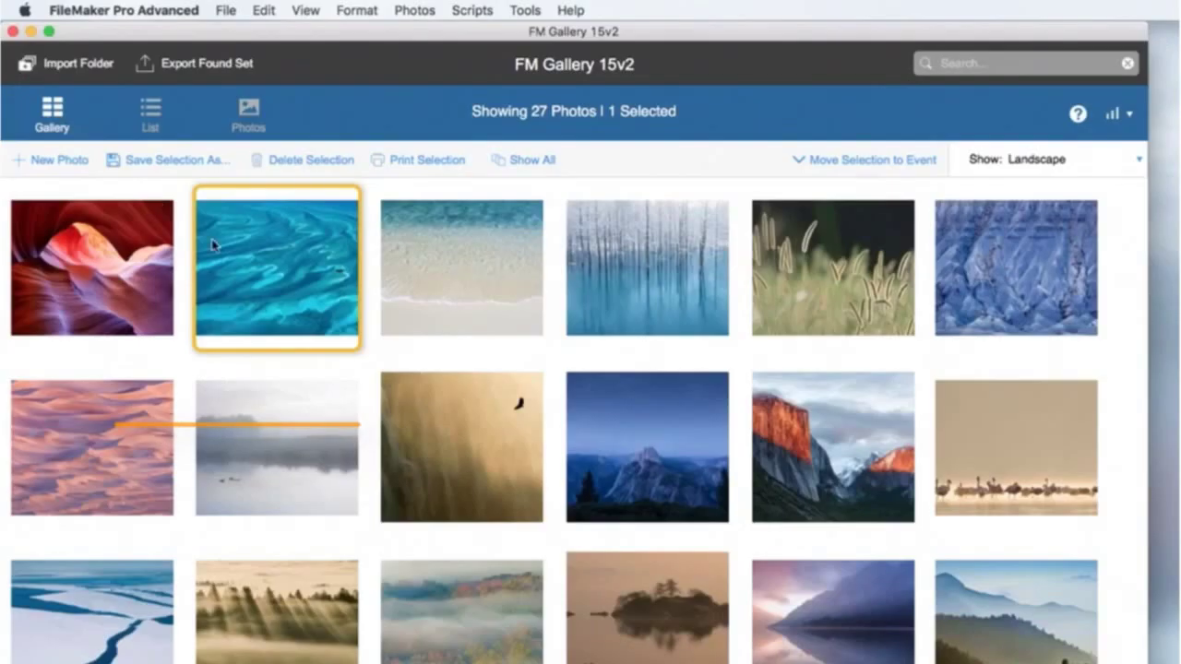
{"action": "left_click", "coordinate": [143, 238]}
{"action": "left_click", "coordinate": [657, 600], "text": "shift"}
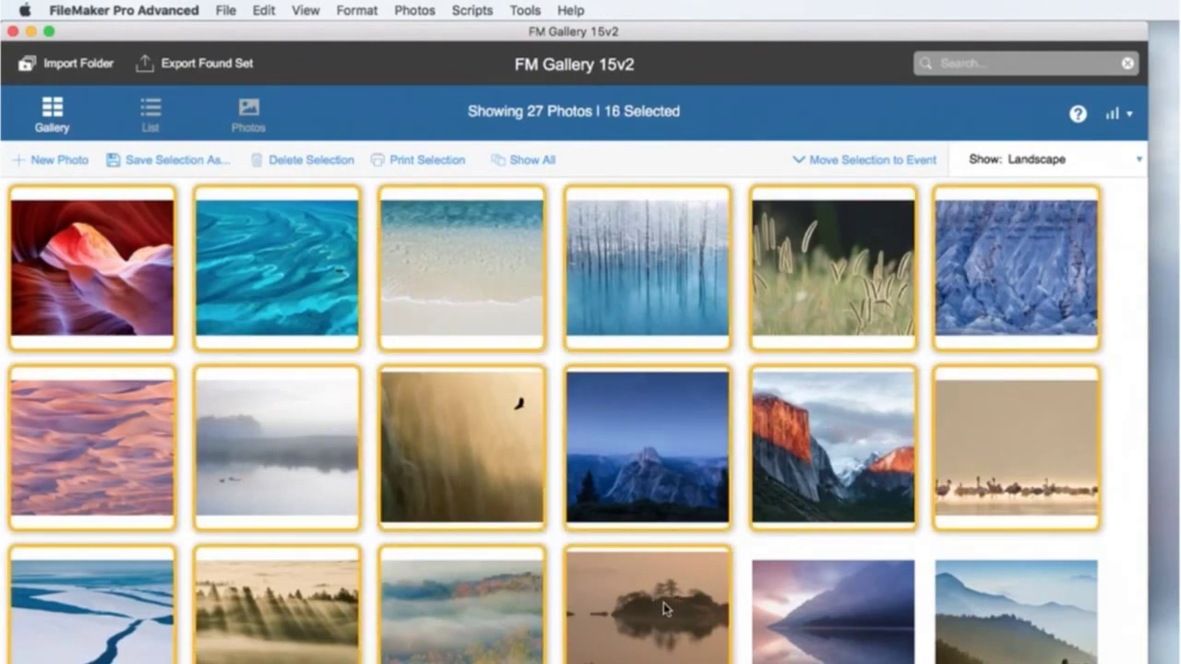
- Start saving the selected photos as new versions, look through the additional file formats, and set the output format to PNG
{"action": "left_click", "coordinate": [166, 161]}
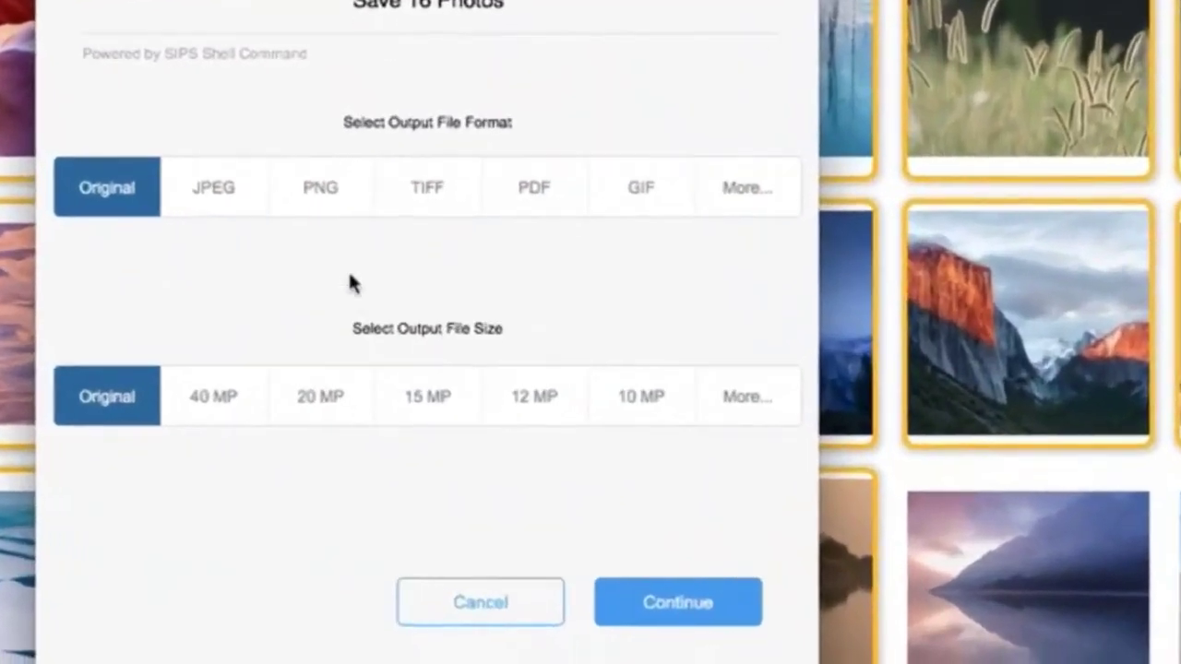
{"action": "left_click", "coordinate": [361, 369]}
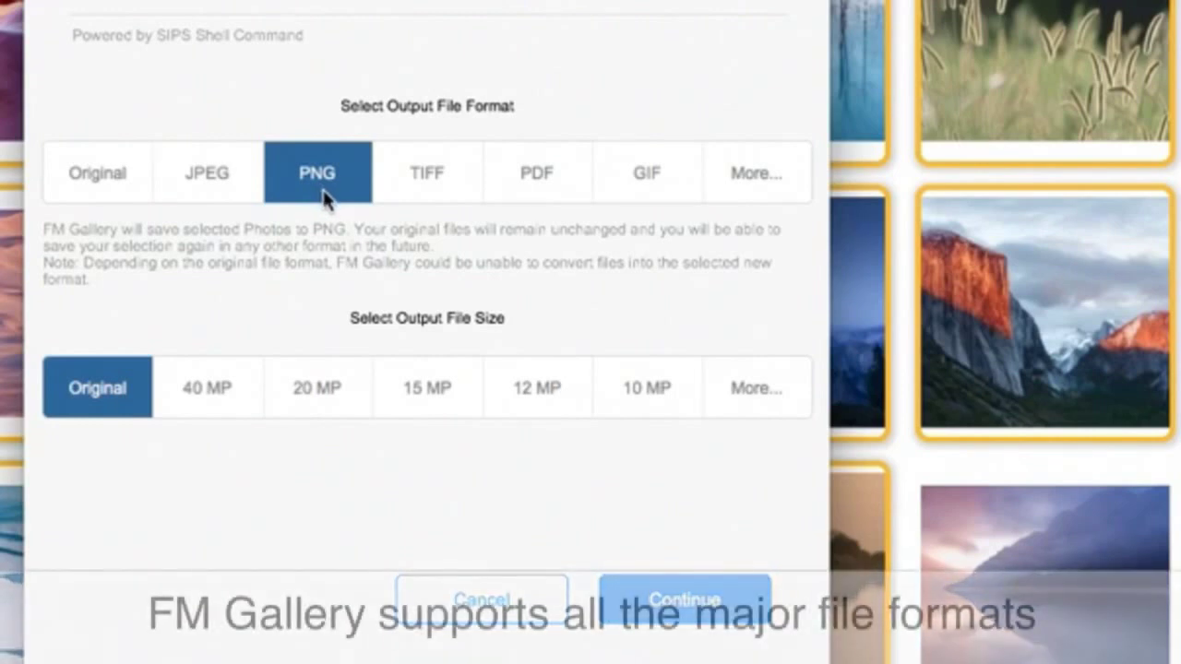
{"action": "left_click", "coordinate": [240, 201]}
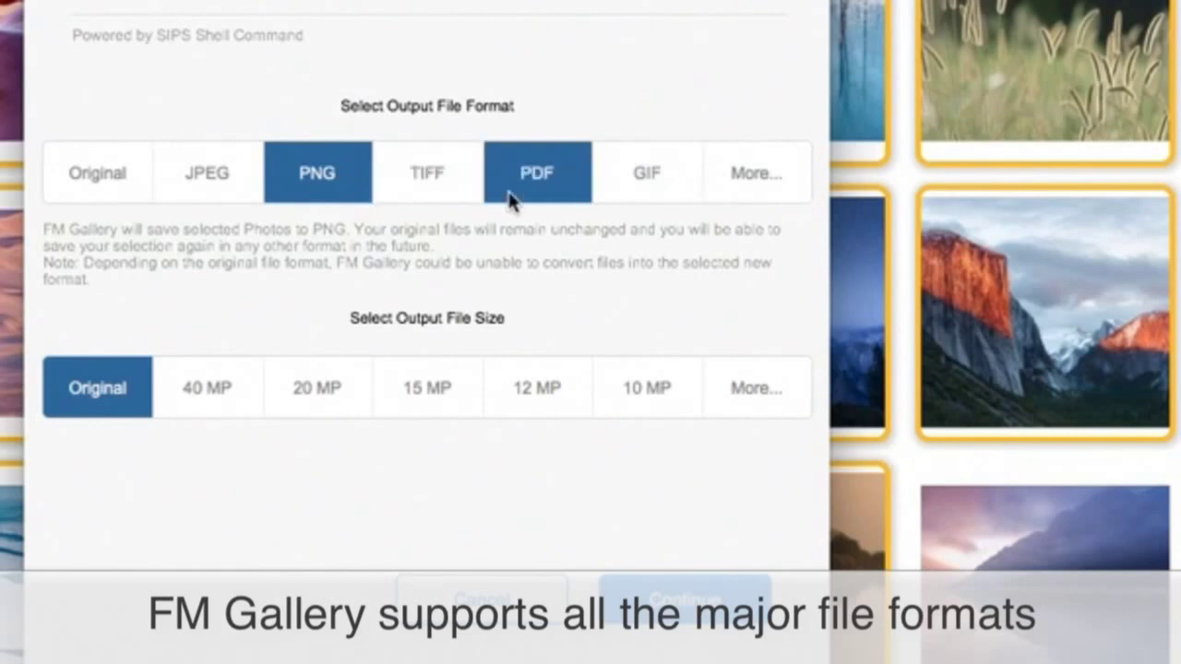
{"action": "left_click", "coordinate": [746, 188]}
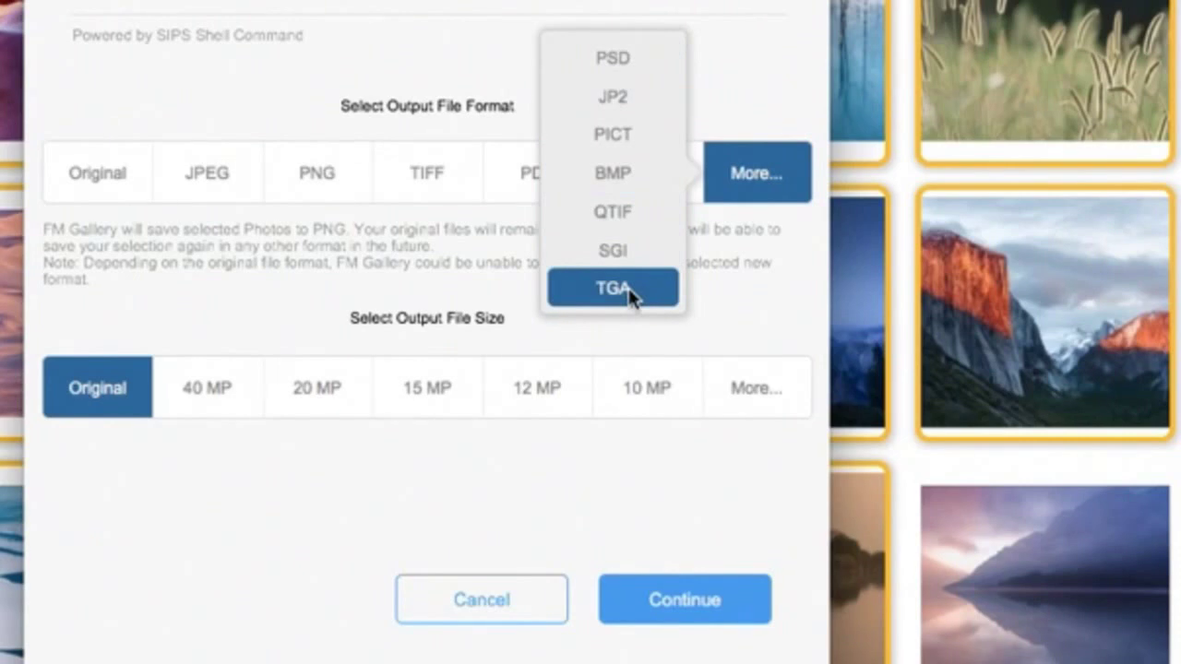
{"action": "left_click", "coordinate": [741, 286]}
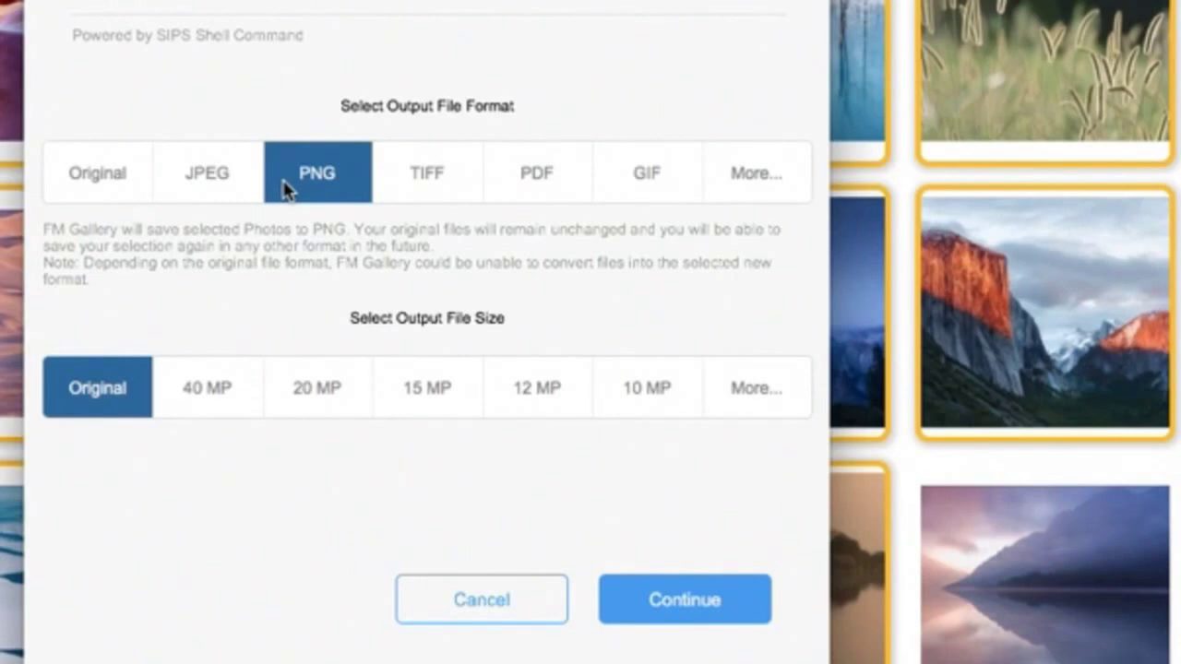
- Save the converted photos into a new Desktop folder named PNGs
{"action": "left_click", "coordinate": [664, 611]}
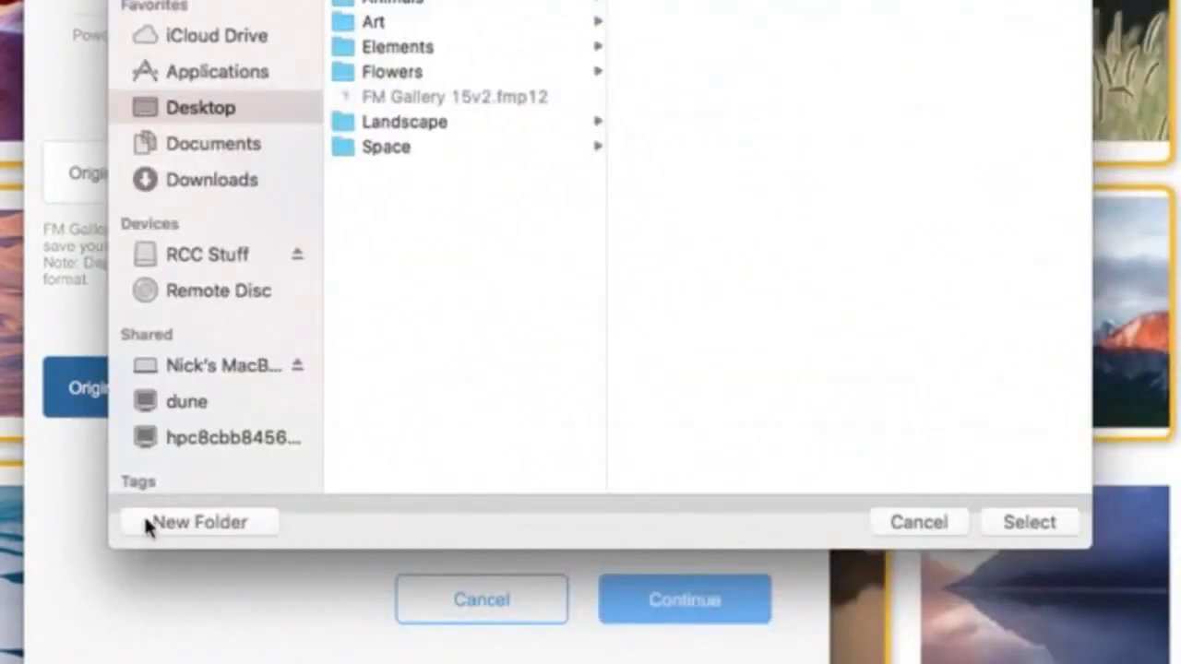
{"action": "left_click", "coordinate": [148, 524]}
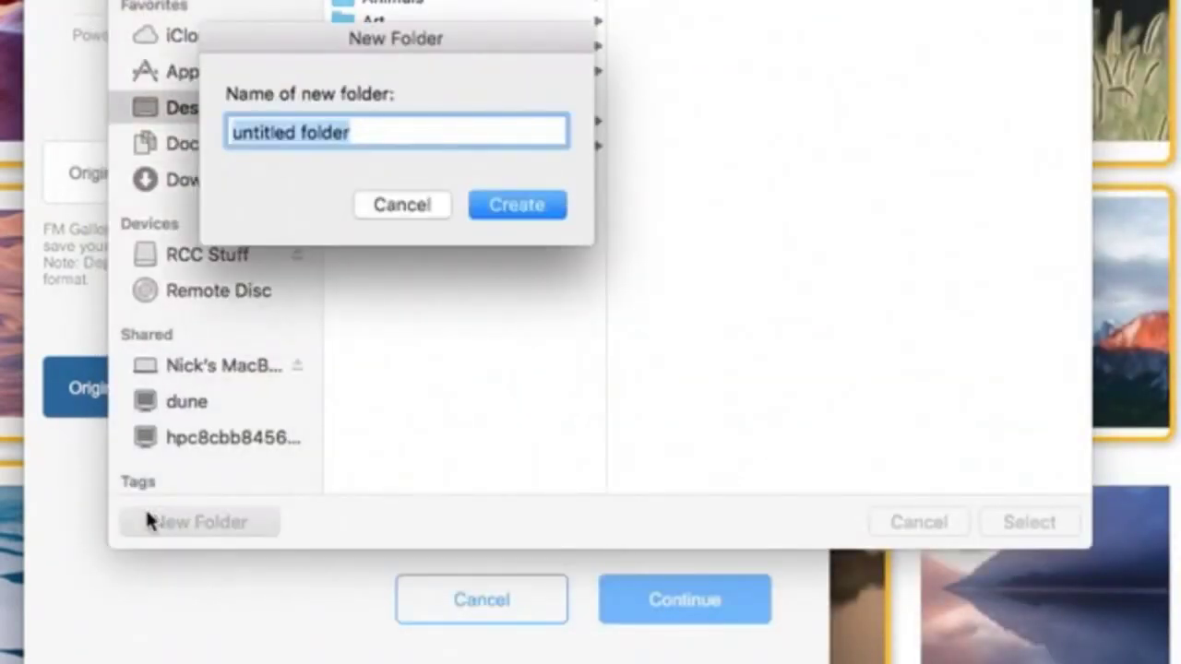
{"action": "type", "text": "PNGs"}
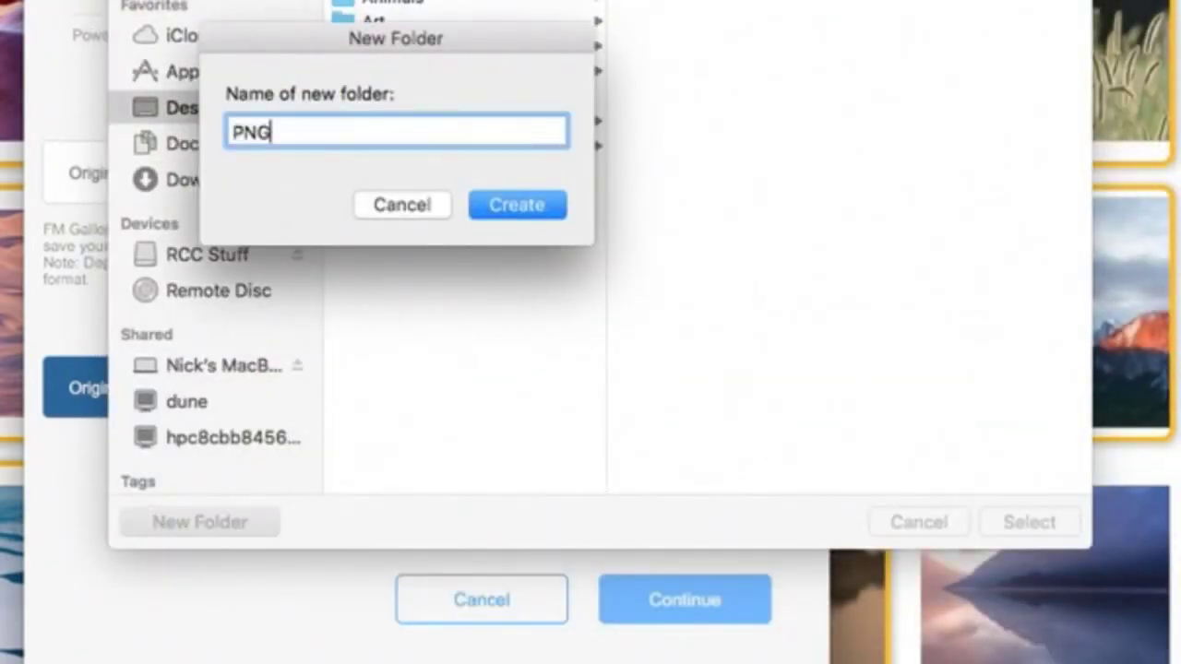
{"action": "key", "text": "Return"}
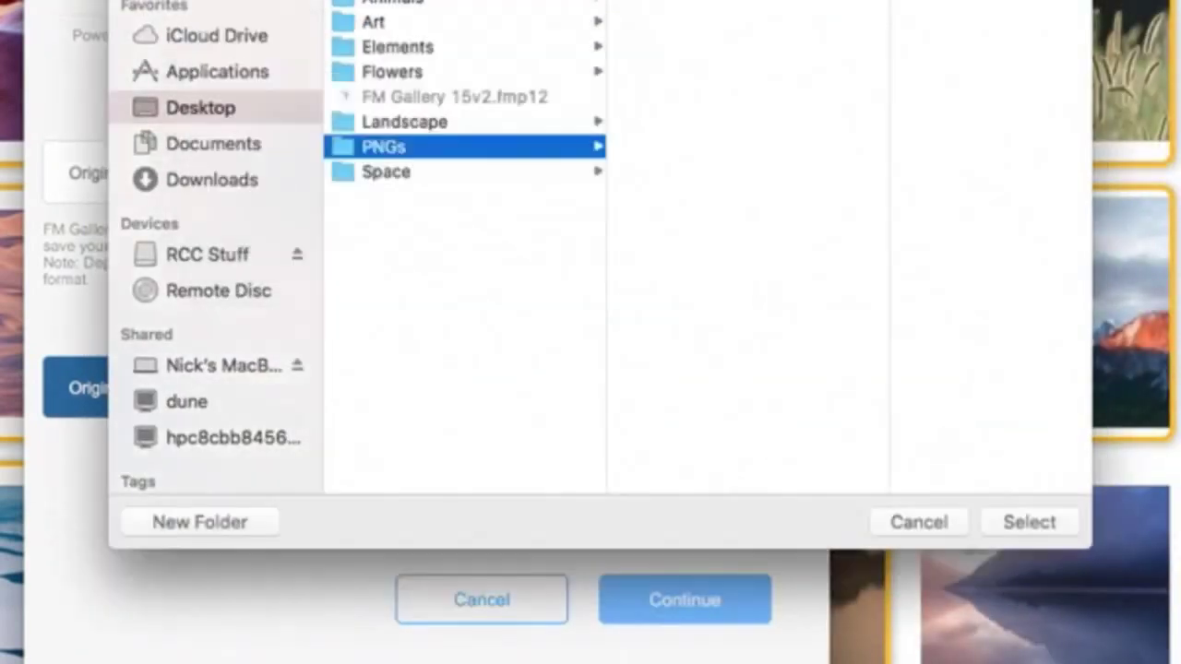
{"action": "left_click", "coordinate": [1030, 522]}
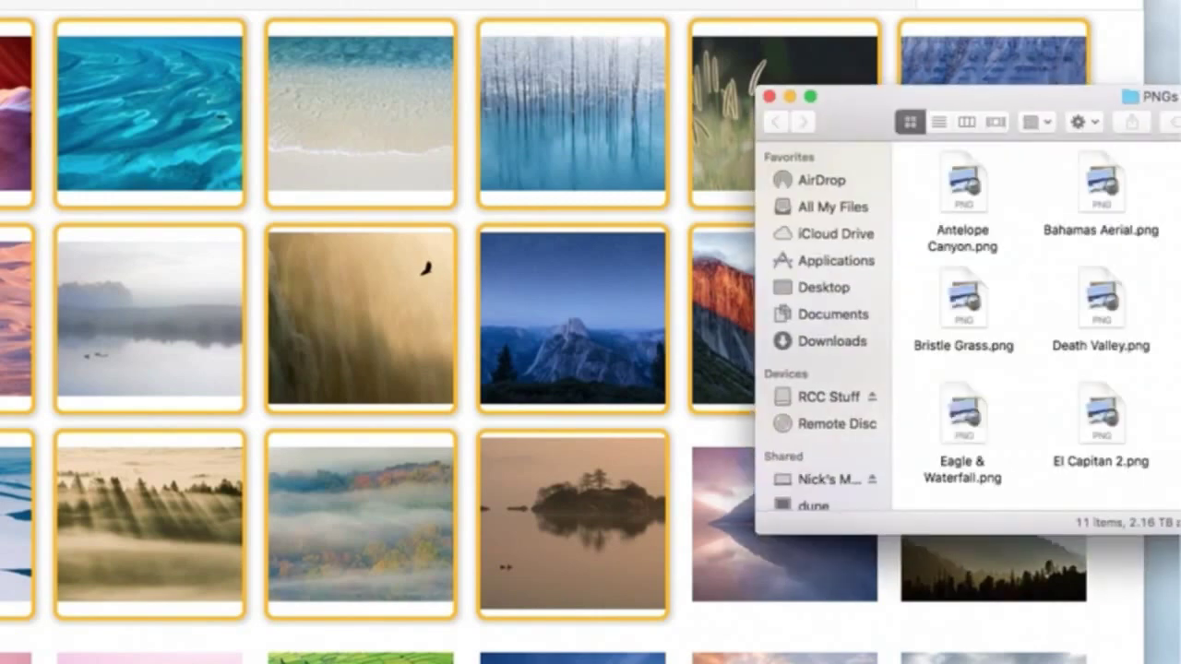
- Move and enlarge the PNGs folder window, and display the exported files as a list to check their sizes and kinds
{"action": "left_click_drag", "start_coordinate": [949, 97], "coordinate": [369, 37]}
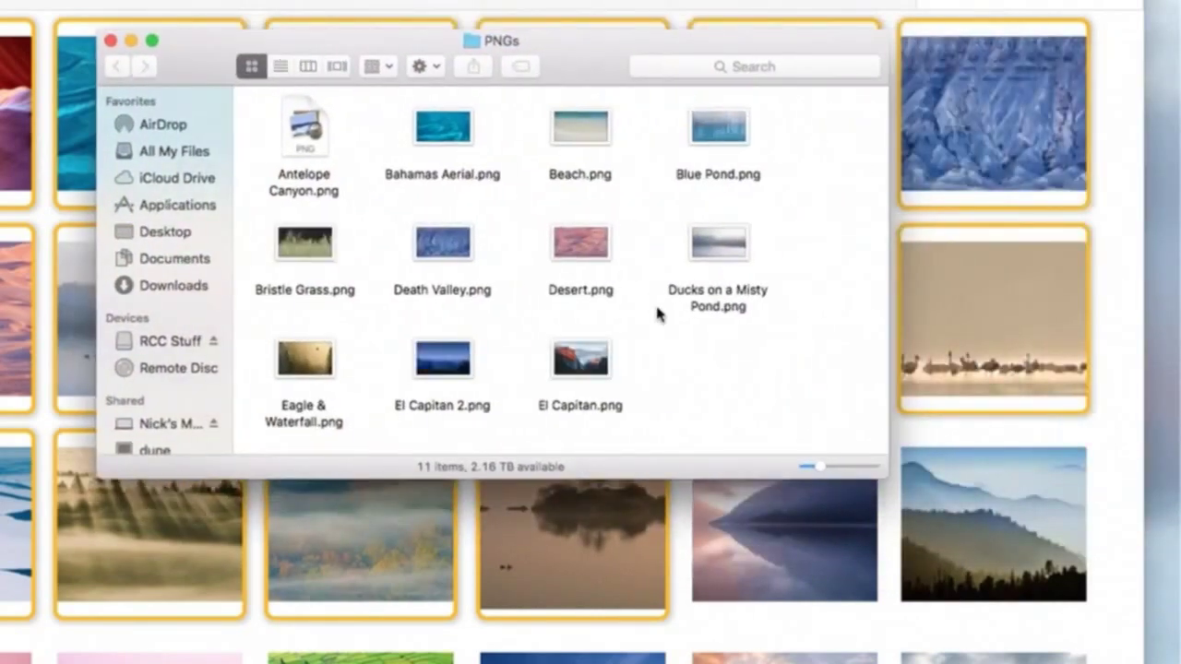
{"action": "left_click_drag", "start_coordinate": [889, 473], "coordinate": [1107, 655]}
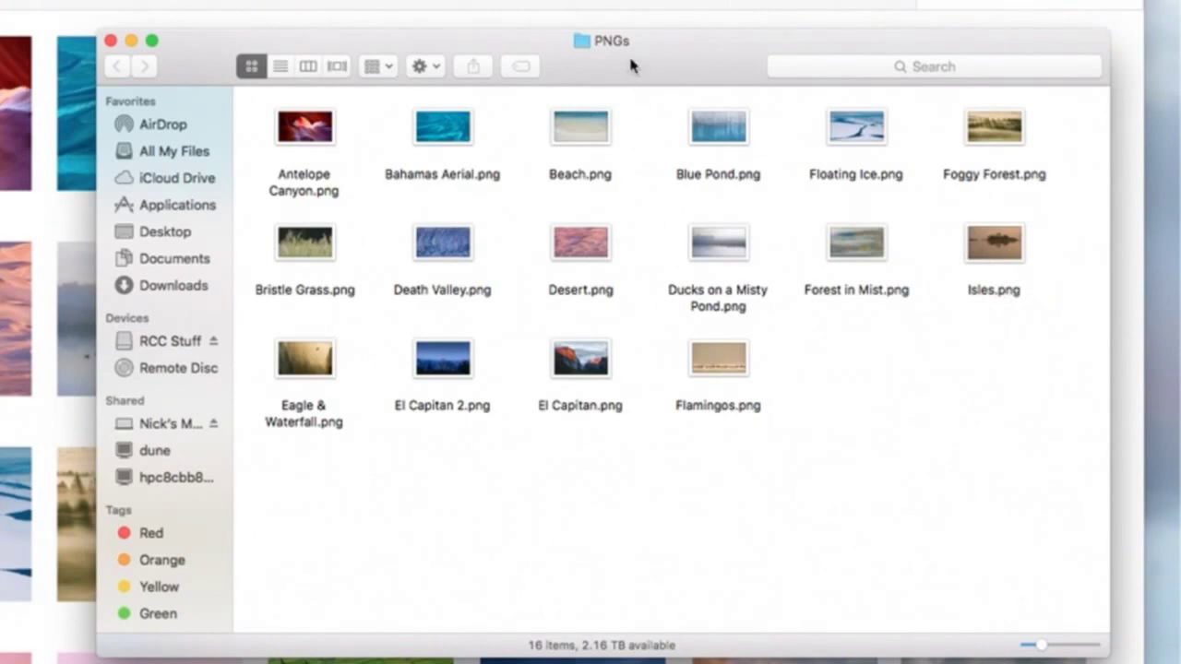
{"action": "left_click", "coordinate": [281, 67]}
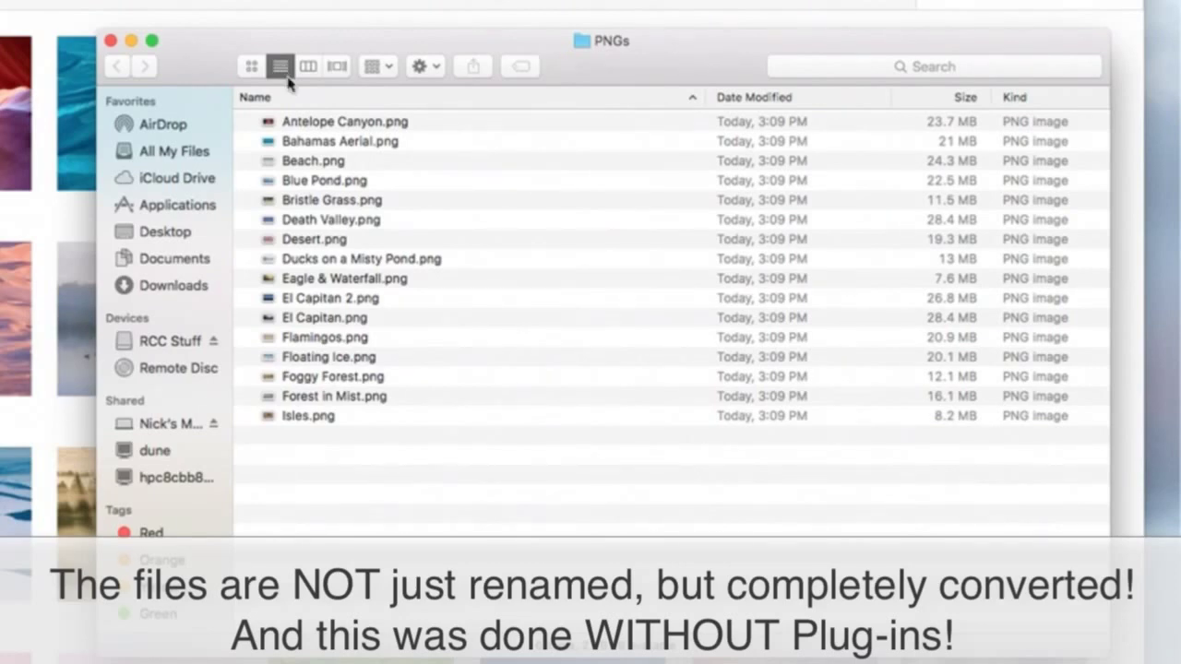
- Move the PNGs window aside and show the file info of El Capitan.jpg in the Landscape folder
{"action": "left_click_drag", "start_coordinate": [223, 71], "coordinate": [483, 520]}
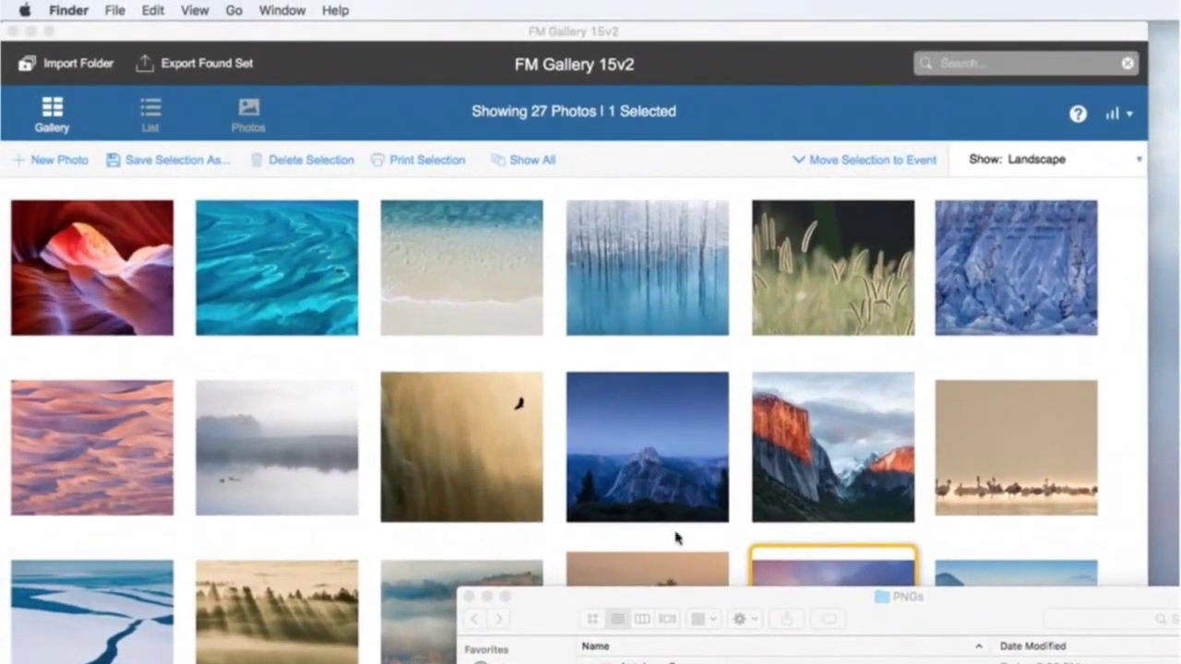
{"action": "key", "text": "super+n"}
{"action": "left_click_drag", "start_coordinate": [606, 638], "coordinate": [533, 279]}
{"action": "left_click", "coordinate": [811, 516]}
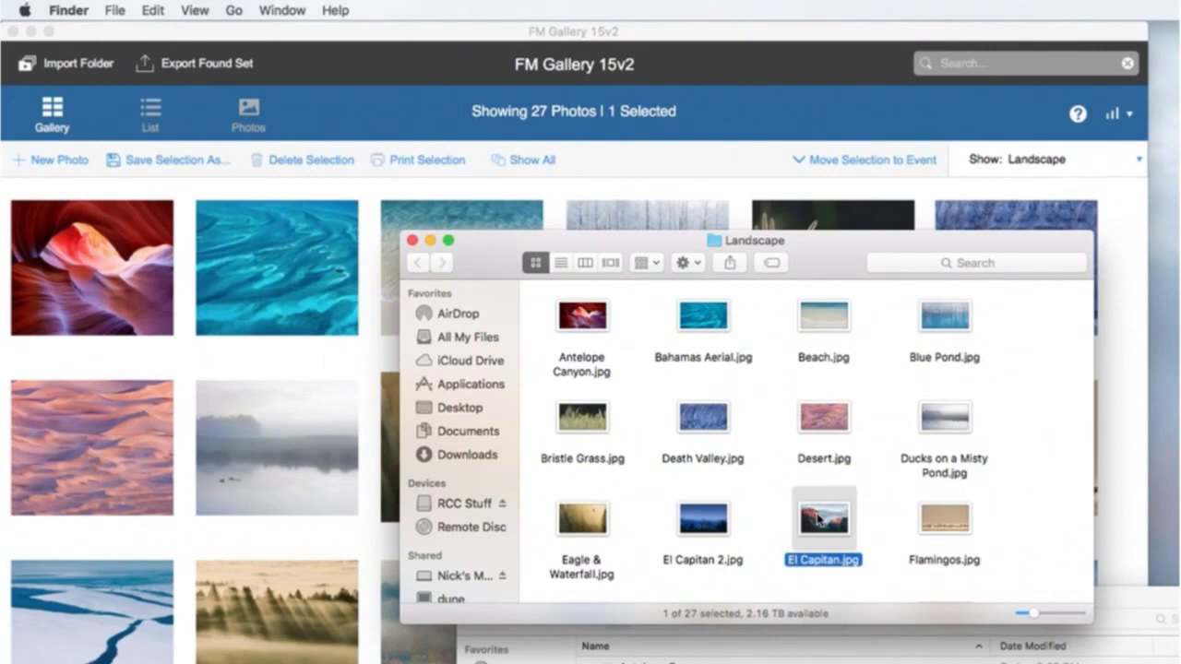
{"action": "key", "text": "super+i"}
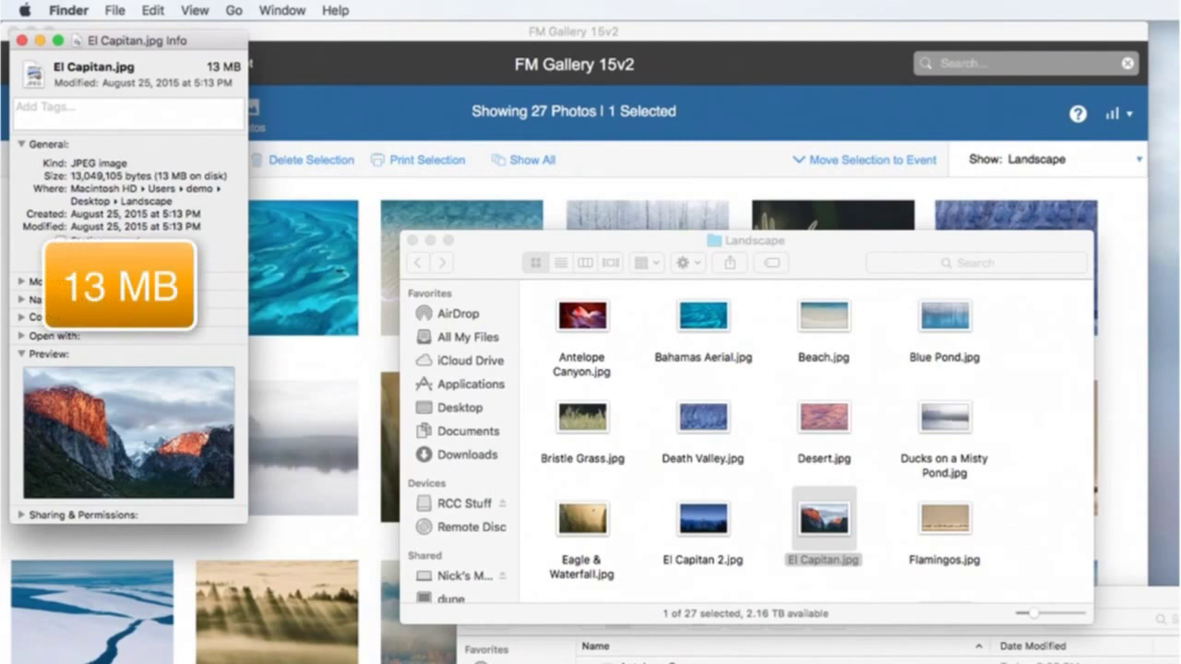
- Show the file info of El Capitan.png from the PNGs folder for comparison, and close the info and folder windows
{"action": "left_click", "coordinate": [607, 628]}
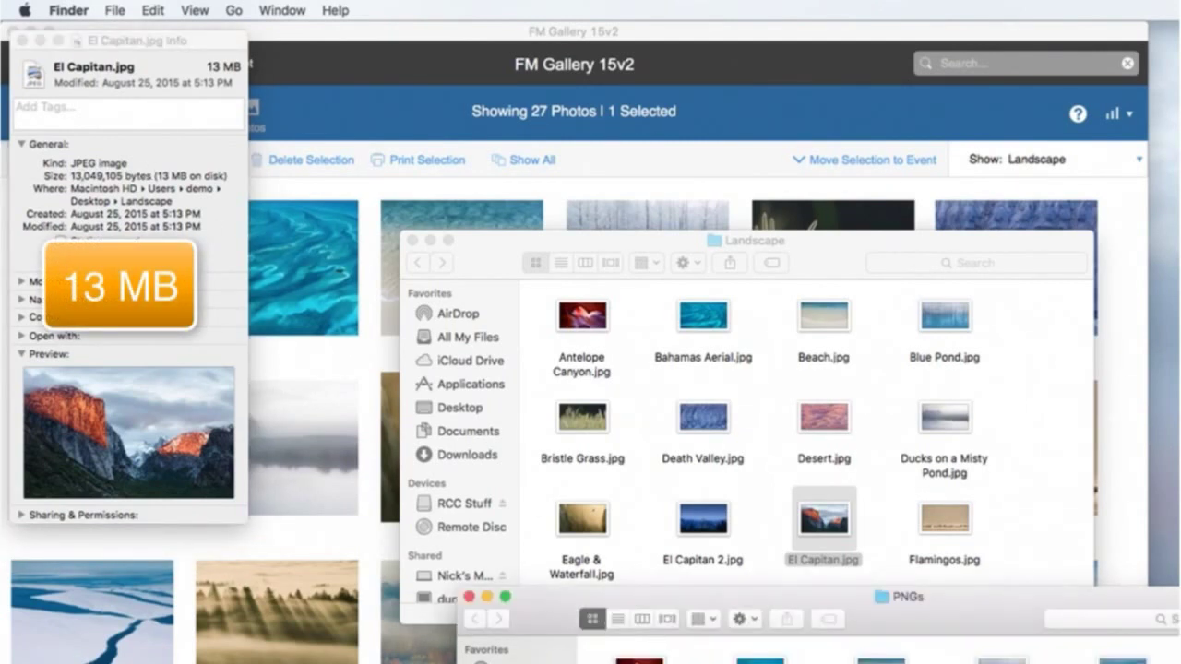
{"action": "key", "text": "super+i"}
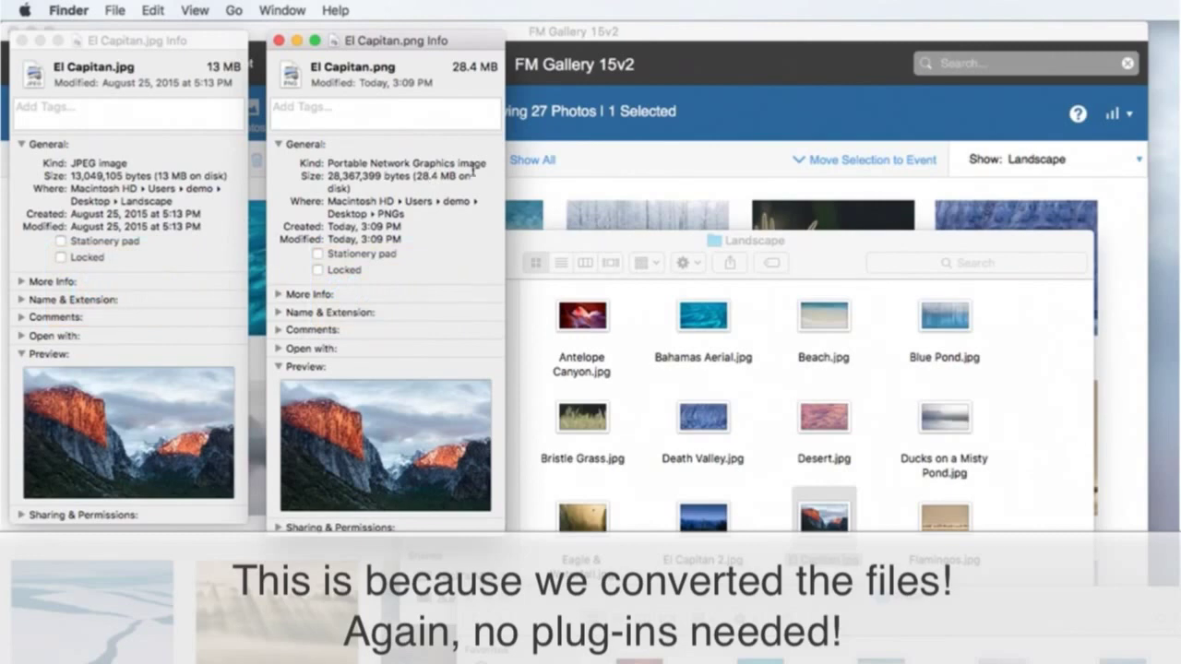
{"action": "key", "text": "super+w"}
{"action": "key", "text": "super+w"}
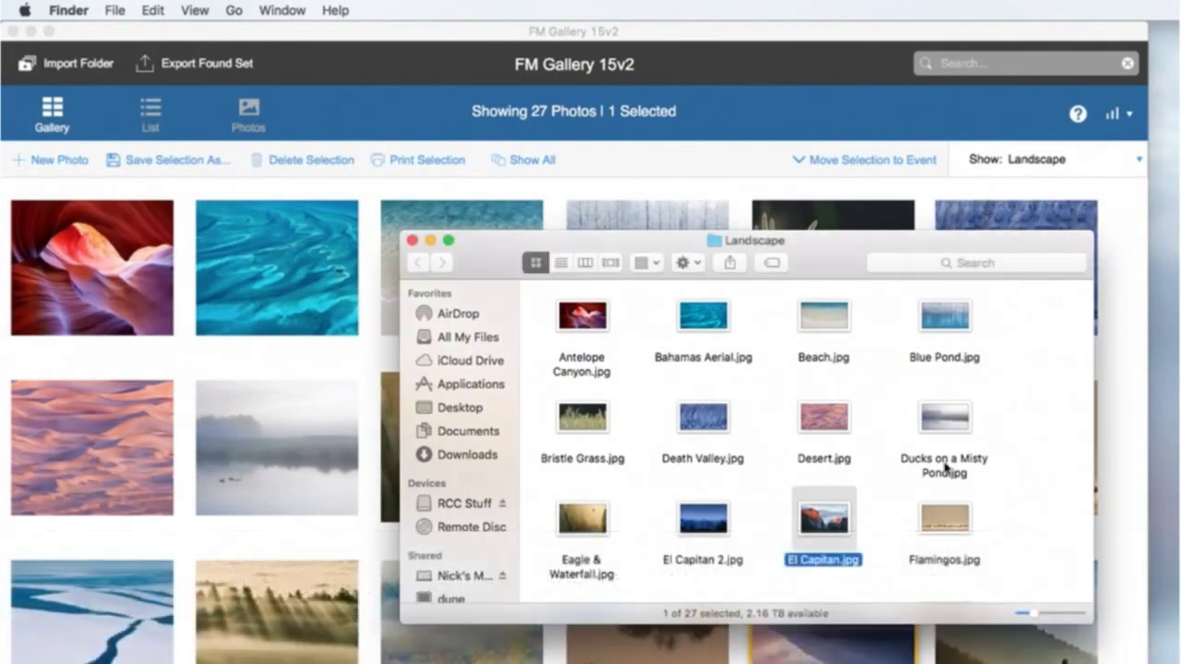
{"action": "left_click", "coordinate": [413, 241]}
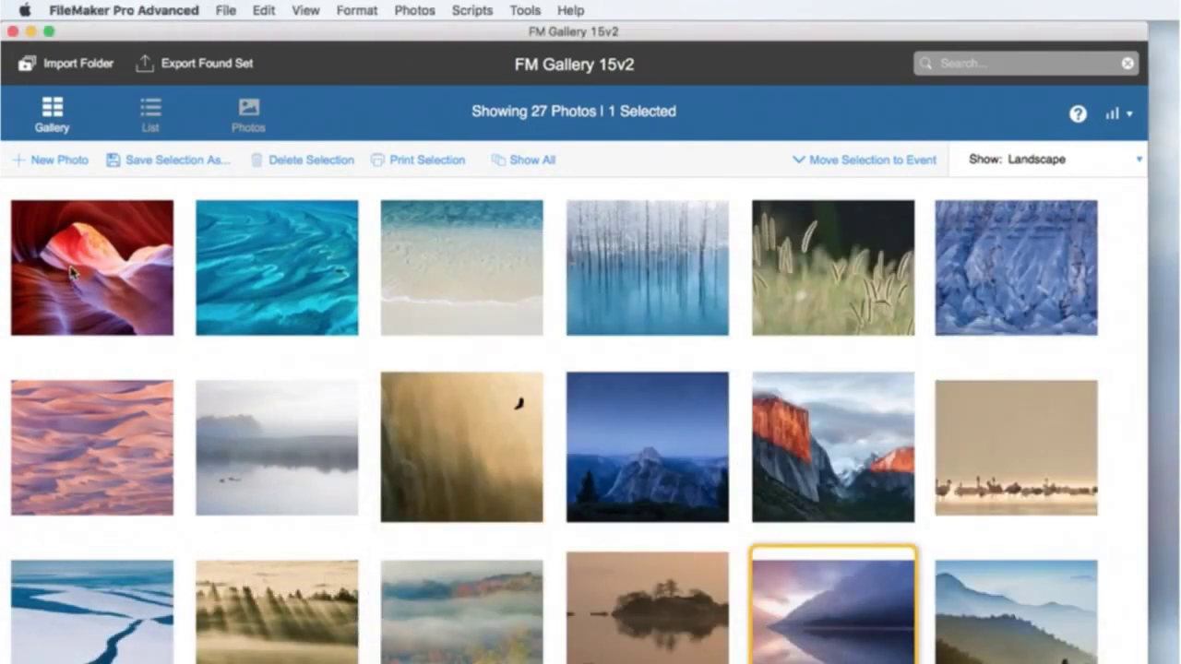
- Select the red canyon photo through the purple mountain lake photo and set them to save in Original format at 4 MP
{"action": "left_click", "coordinate": [97, 258]}
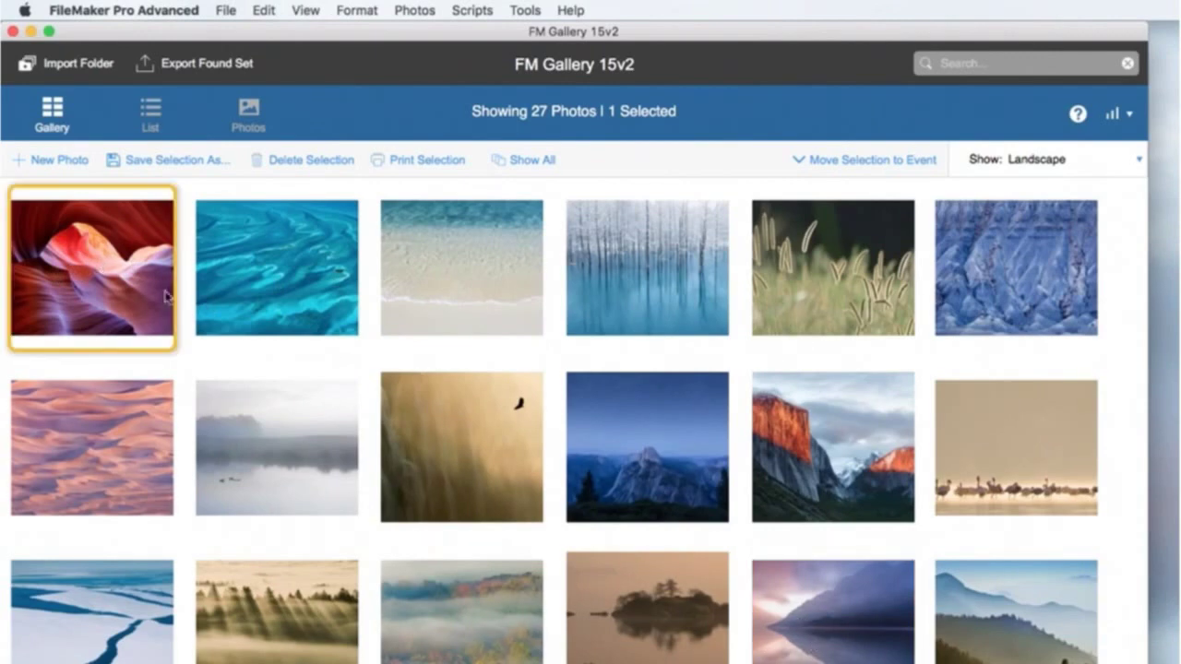
{"action": "left_click", "coordinate": [865, 633], "text": "shift"}
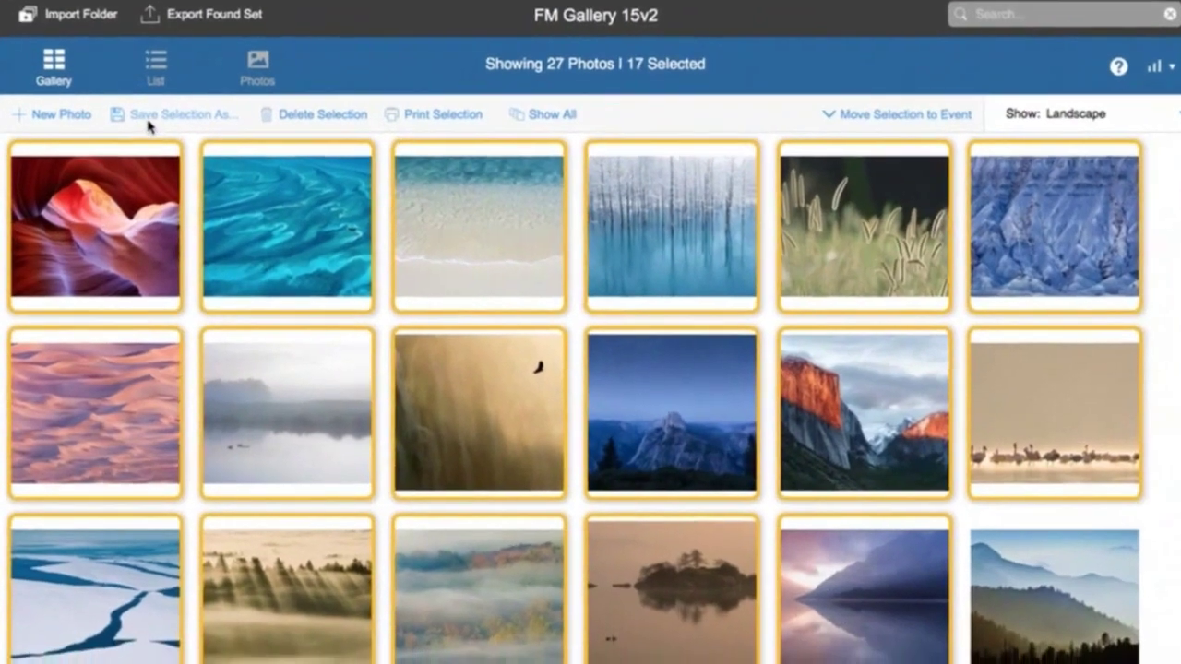
{"action": "left_click", "coordinate": [136, 162]}
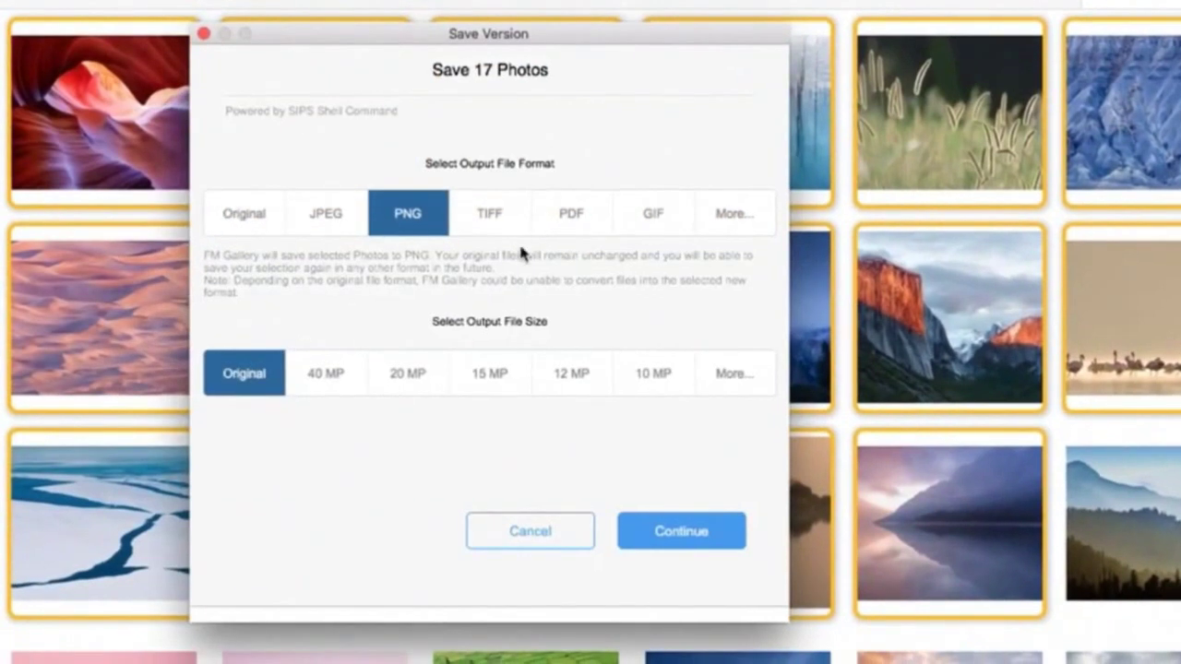
{"action": "left_click", "coordinate": [251, 229]}
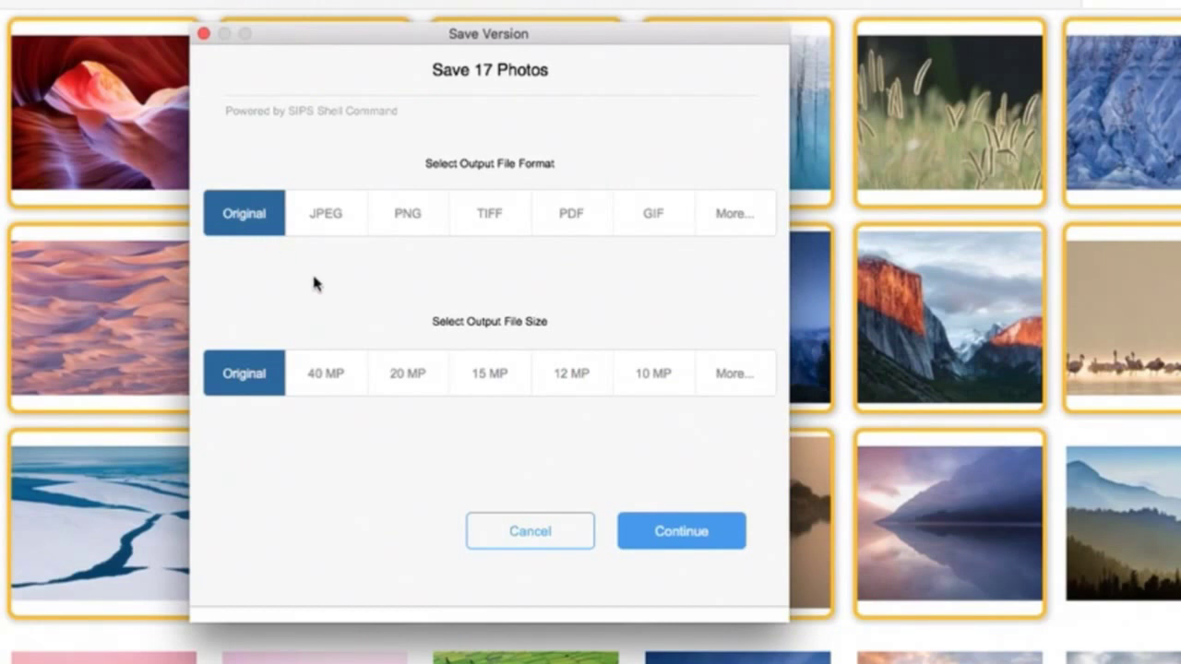
{"action": "left_click", "coordinate": [749, 377]}
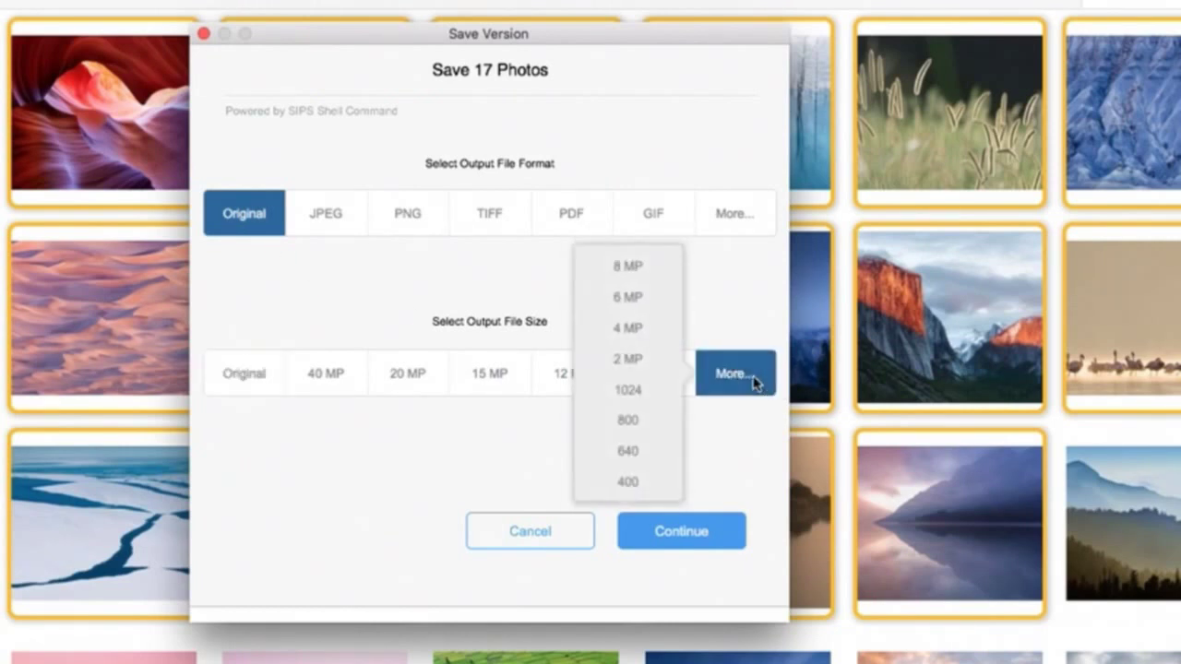
{"action": "left_click", "coordinate": [642, 328]}
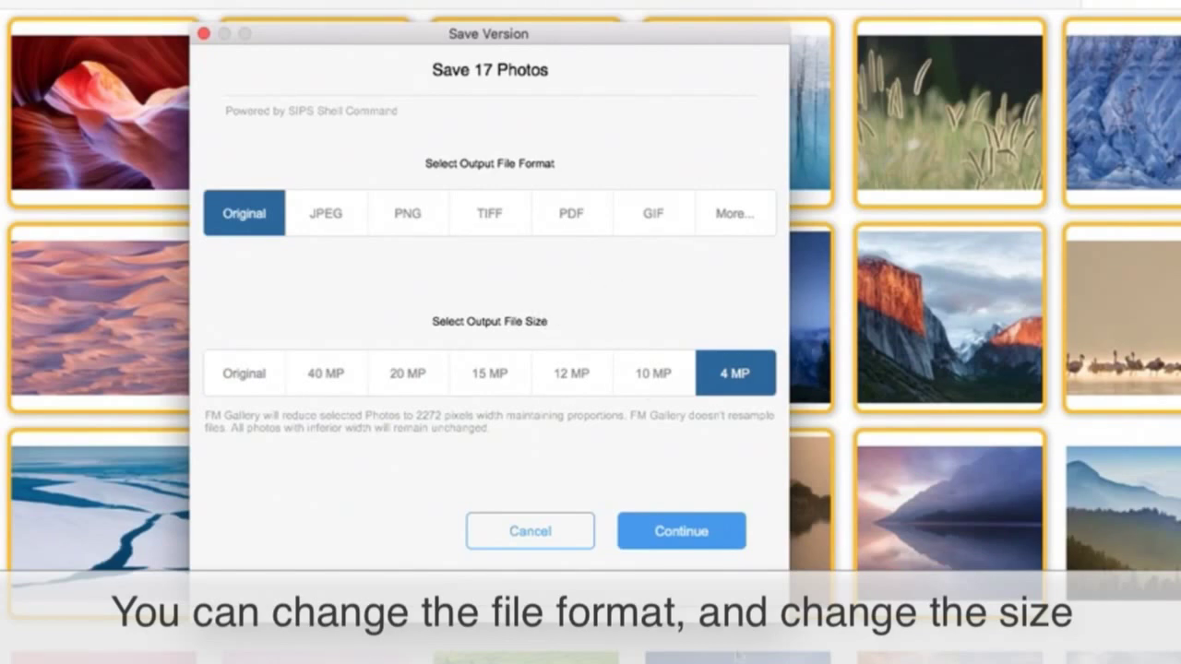
- Save the resized photos into a new Desktop folder named Smaller
{"action": "left_click", "coordinate": [702, 543]}
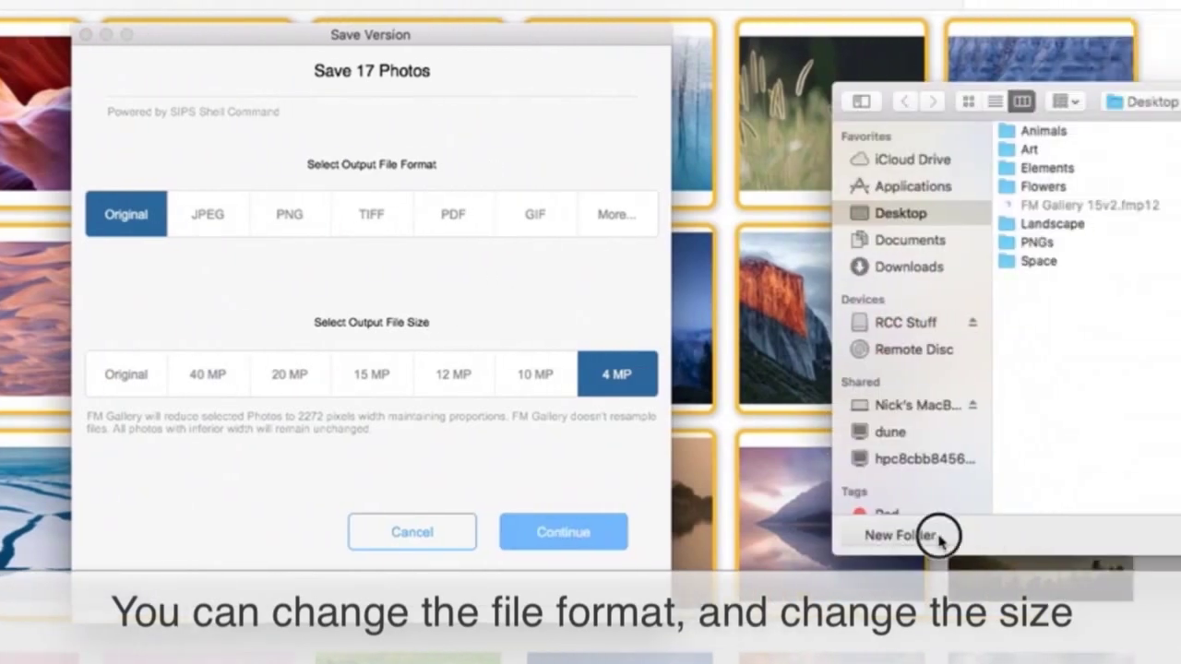
{"action": "left_click", "coordinate": [1043, 537]}
{"action": "type", "text": "Smaller"}
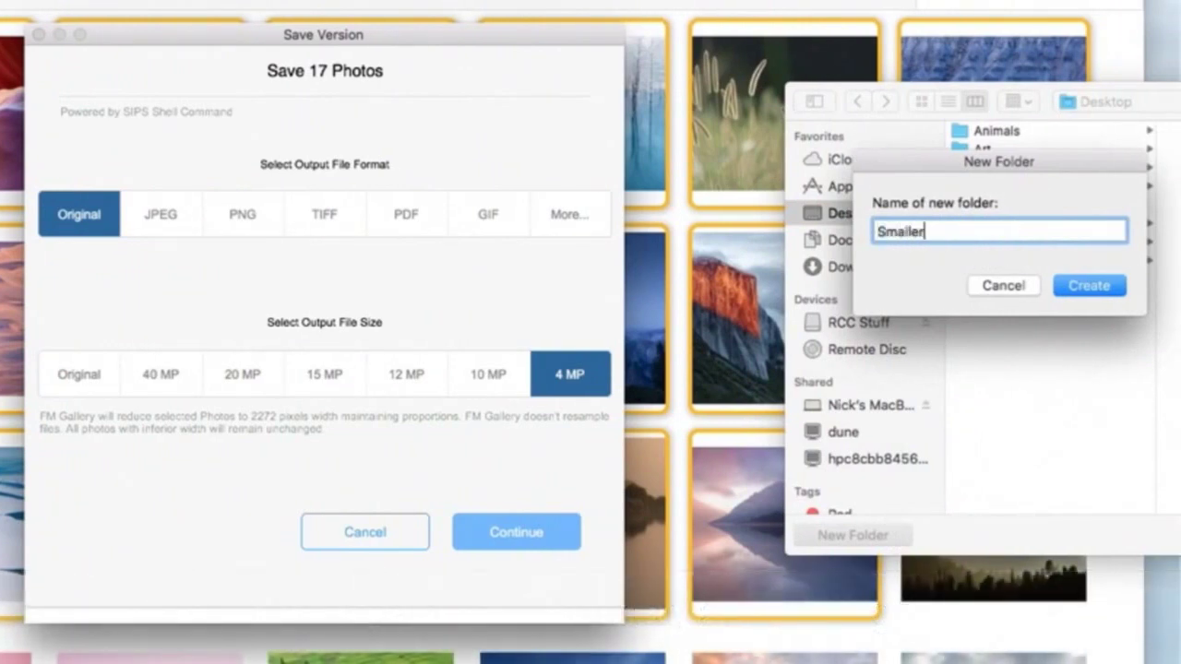
{"action": "key", "text": "Return"}
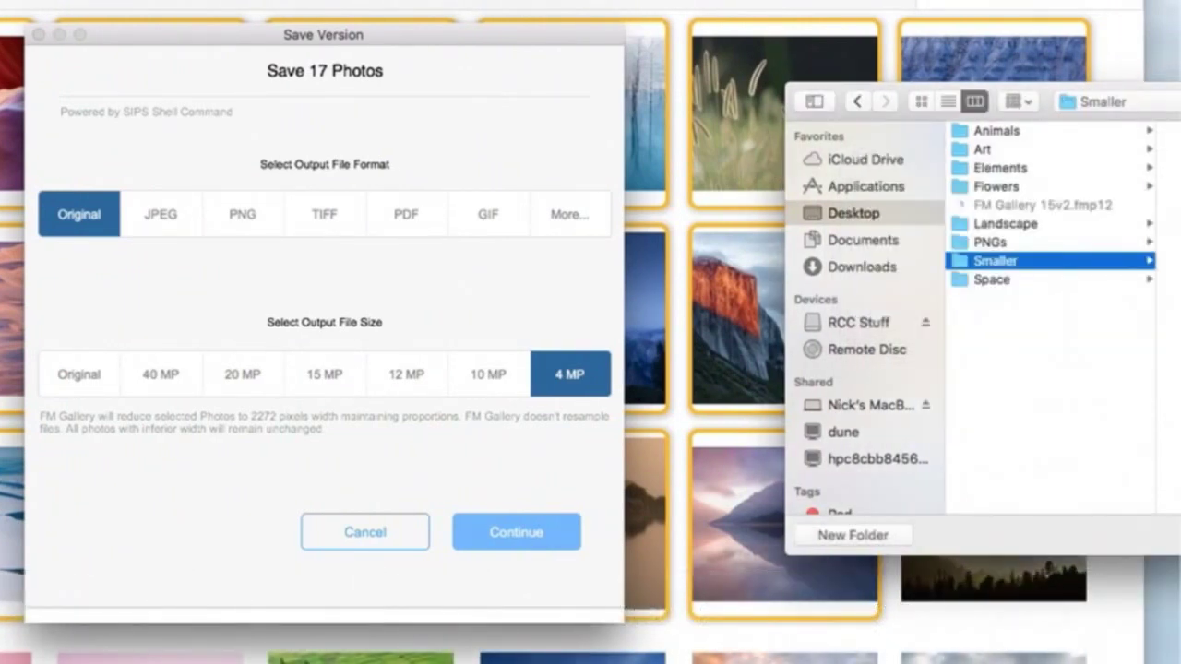
{"action": "key", "text": "Return"}
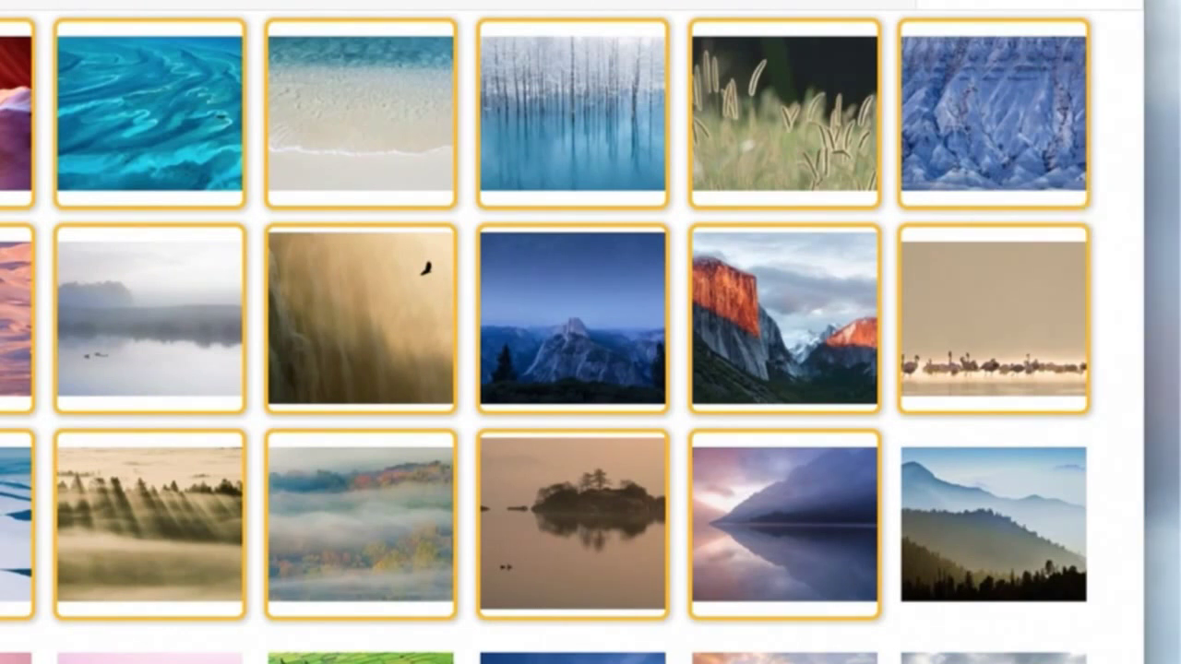
- Bring the Smaller folder window into view and display its exported files as a list
{"action": "key", "text": "super+Tab"}
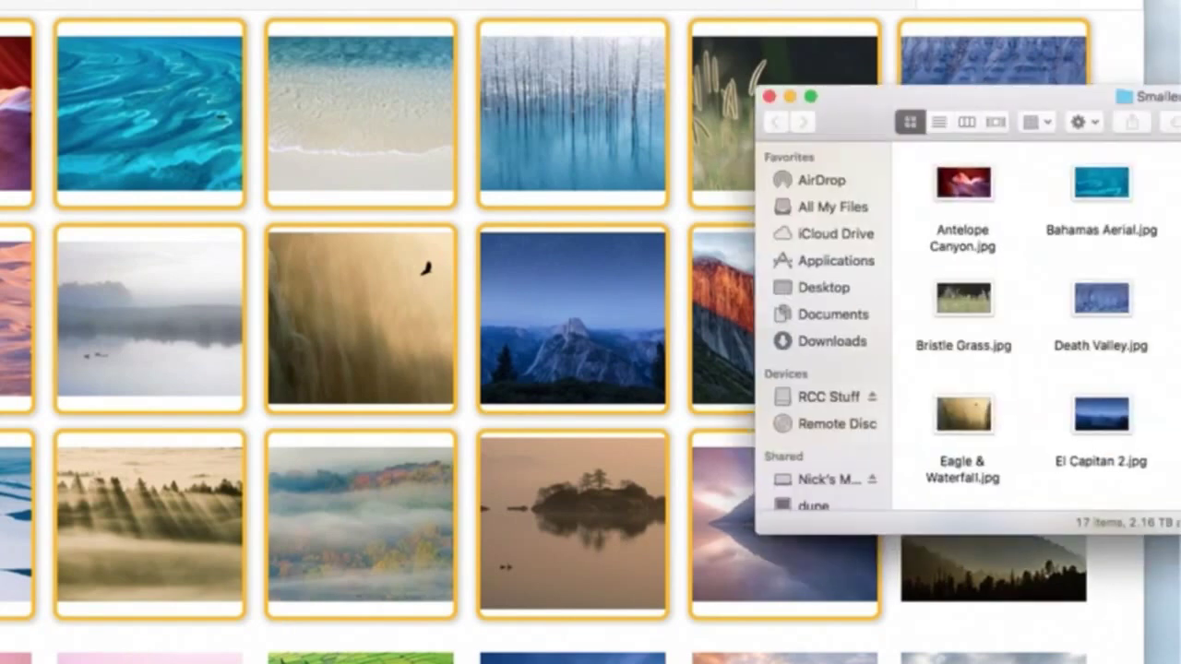
{"action": "left_click_drag", "start_coordinate": [1023, 108], "coordinate": [854, 149]}
{"action": "left_click", "coordinate": [769, 163]}
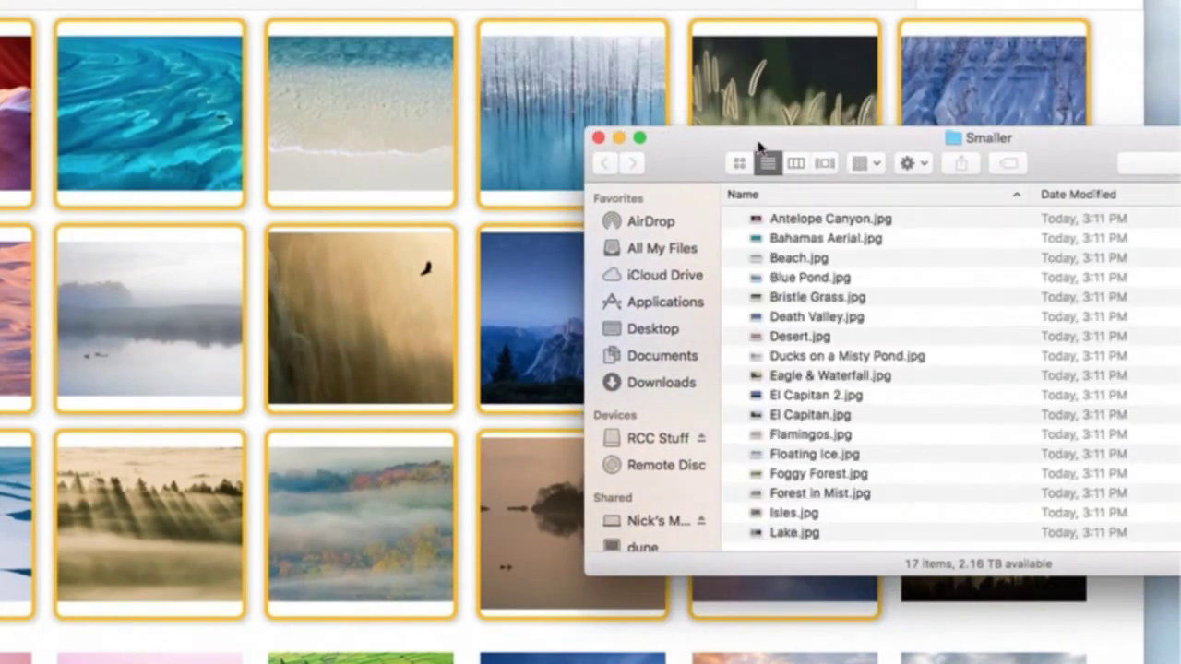
- Bring the Smaller folder's file sizes into view and preview Bristle Grass.jpg
{"action": "left_click_drag", "start_coordinate": [758, 141], "coordinate": [493, 121]}
{"action": "scroll", "coordinate": [926, 268], "scroll_direction": "down", "scroll_amount": 1}
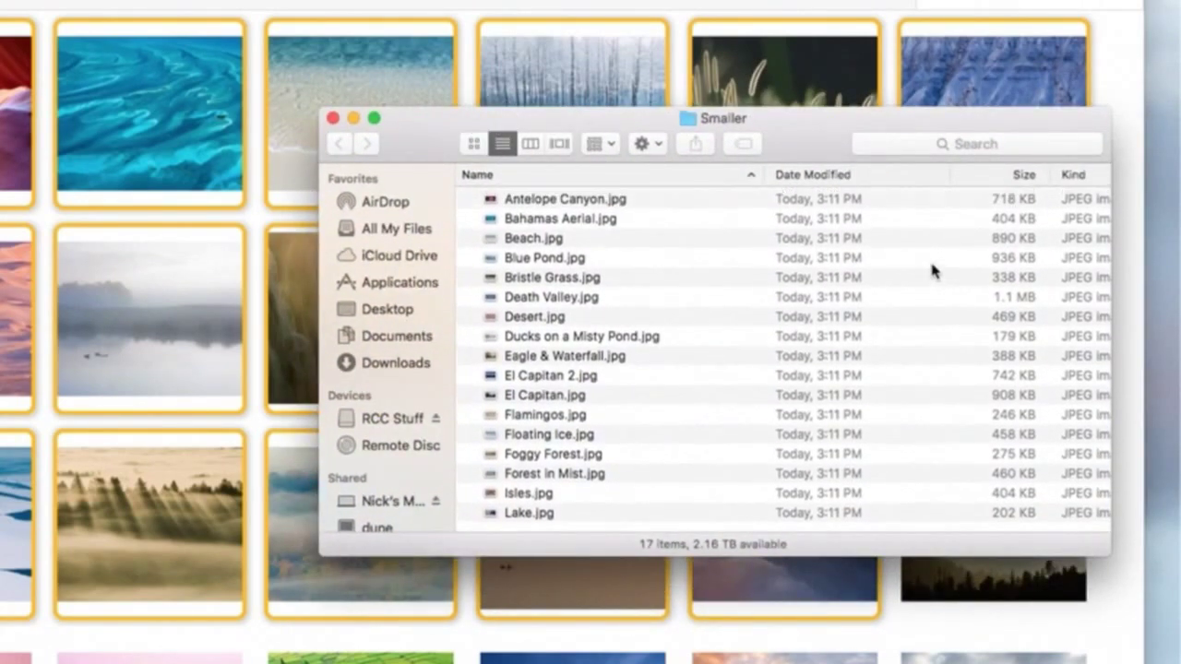
{"action": "left_click", "coordinate": [840, 276]}
{"action": "key", "text": "space"}
{"action": "key", "text": "space"}
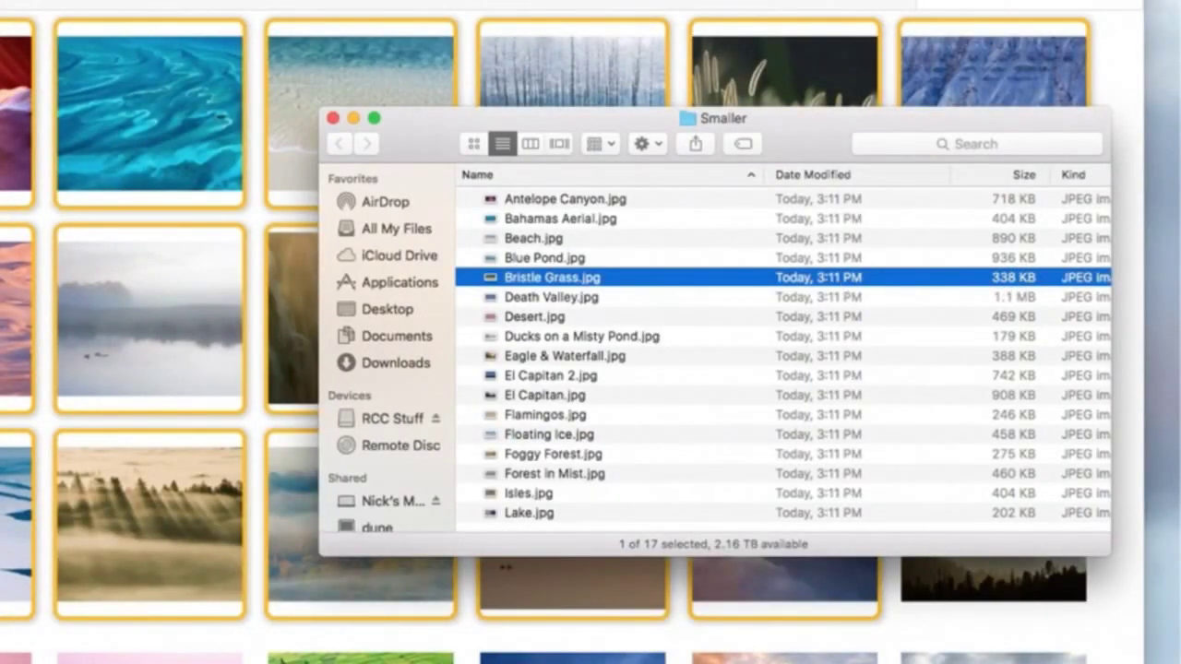
- Examine the original file sizes in the Landscape folder for comparison, and close both folder windows
{"action": "double_click", "coordinate": [1177, 489]}
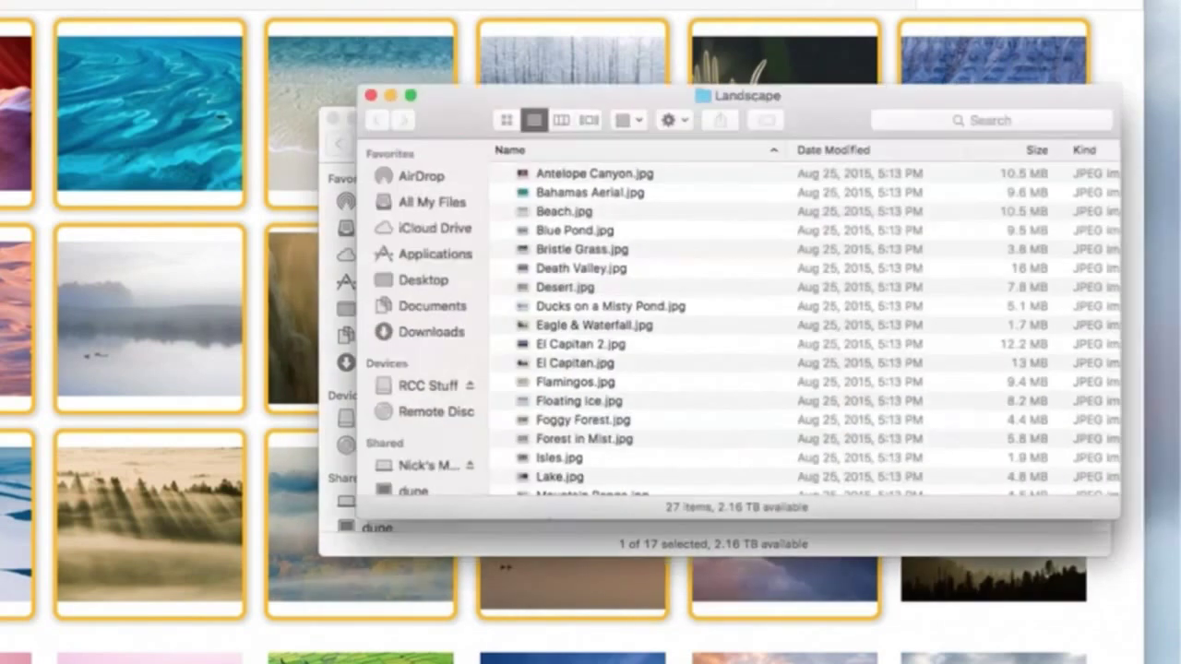
{"action": "scroll", "coordinate": [995, 396], "scroll_direction": "down", "scroll_amount": 5}
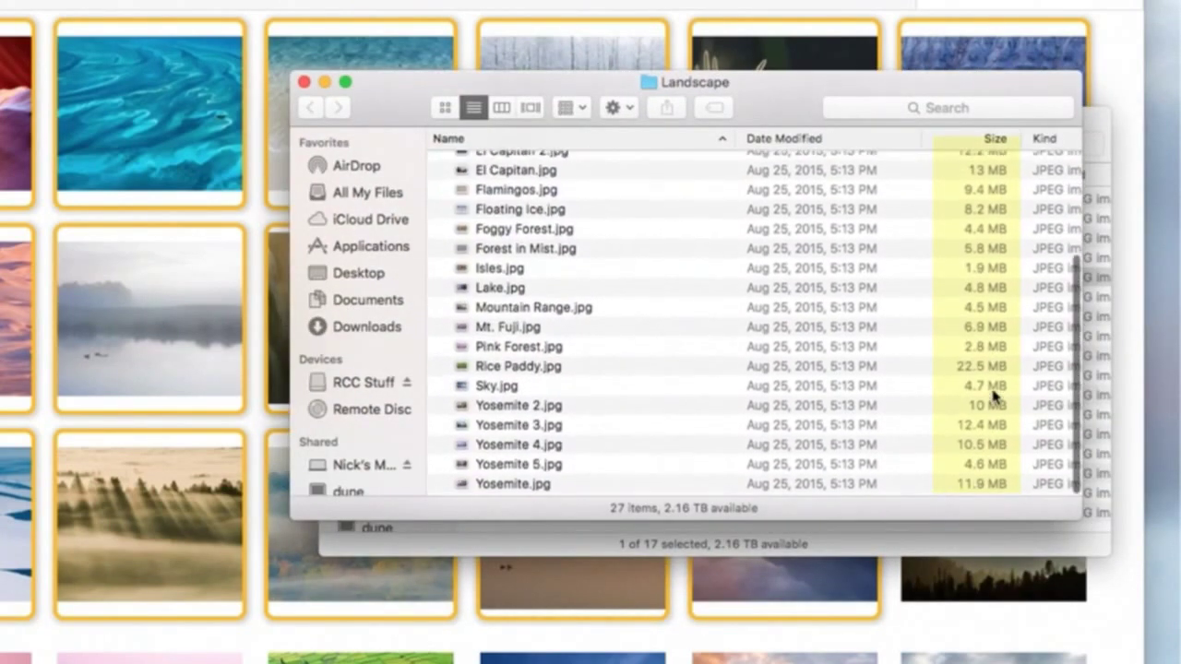
{"action": "key", "text": "super+w"}
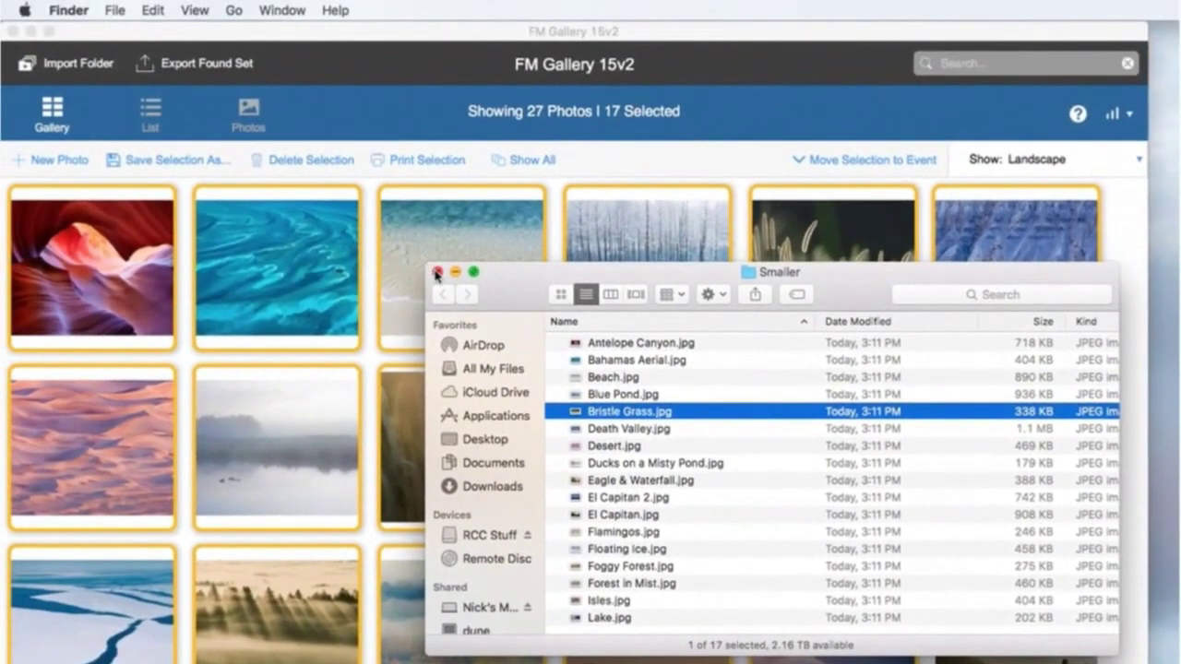
{"action": "key", "text": "super+w"}
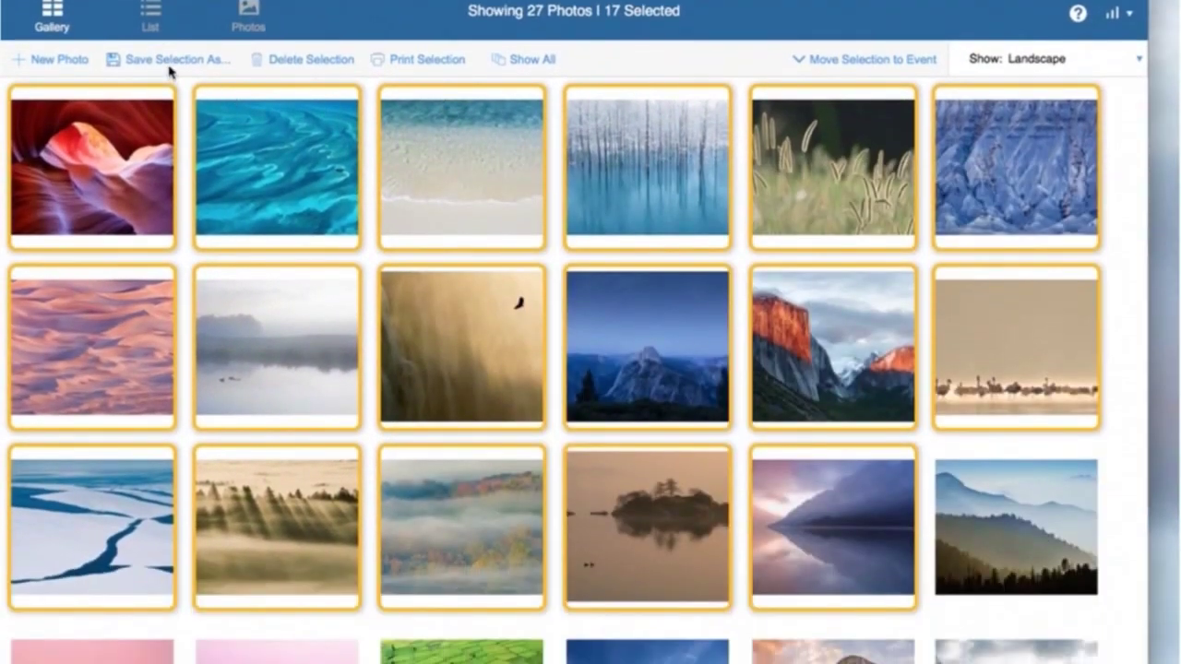
- Set the selected landscape photos to save in TIFF format at 2 MP and continue to the destination choice
{"action": "left_click", "coordinate": [166, 60]}
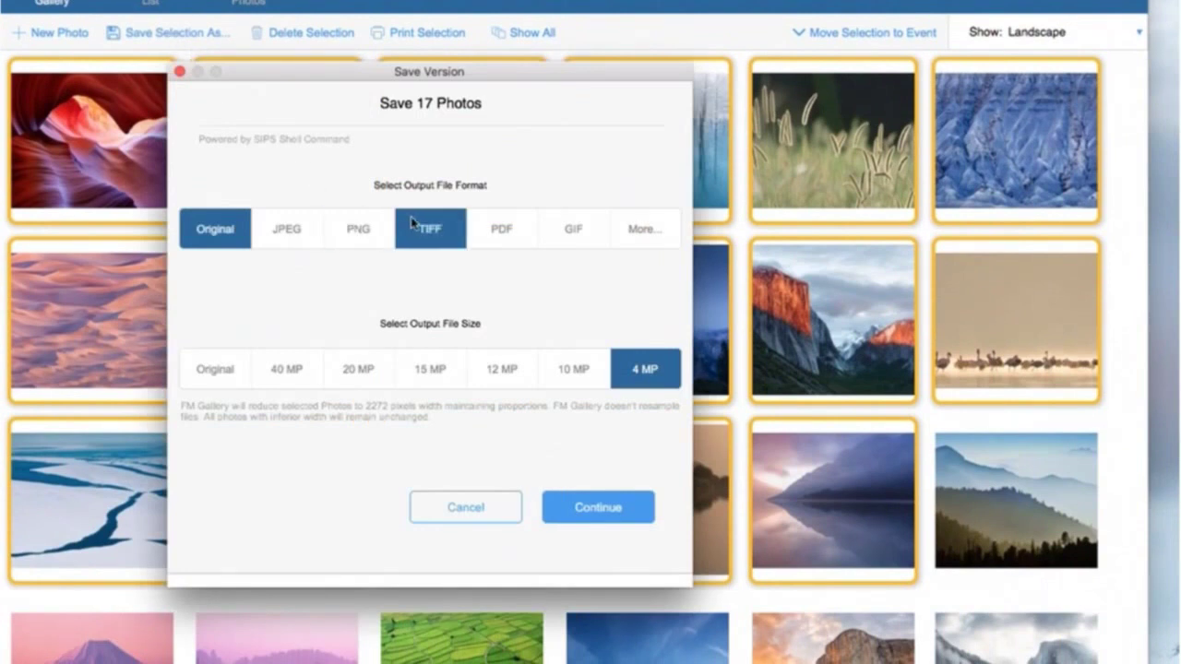
{"action": "left_click", "coordinate": [434, 237]}
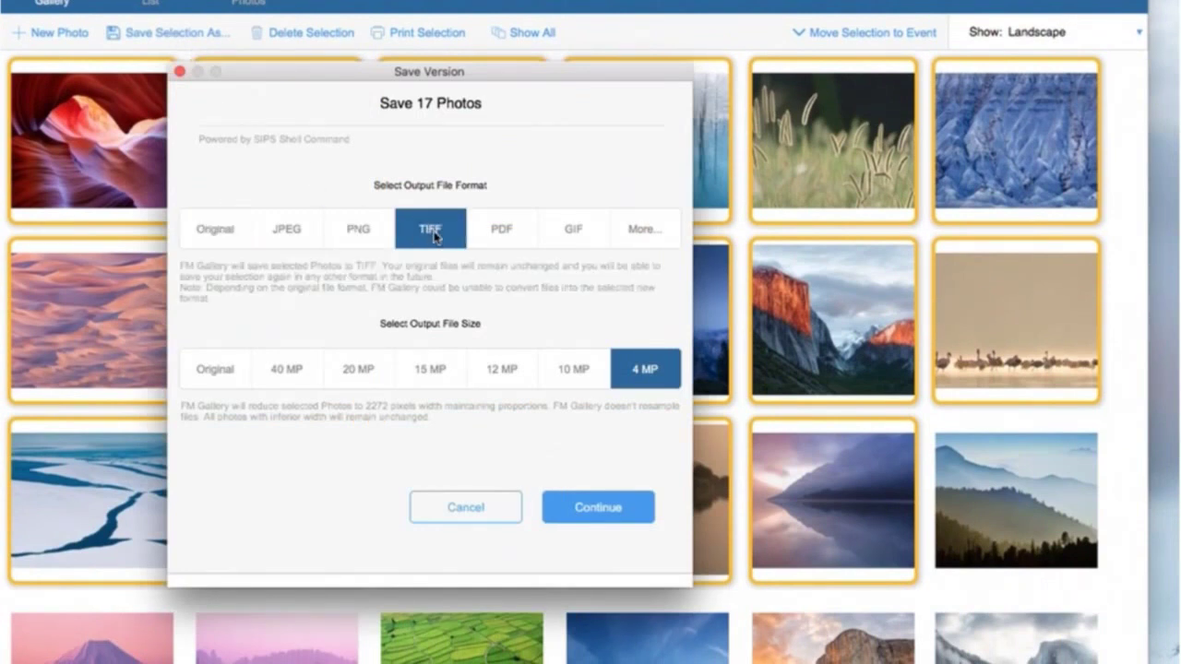
{"action": "left_click", "coordinate": [627, 384]}
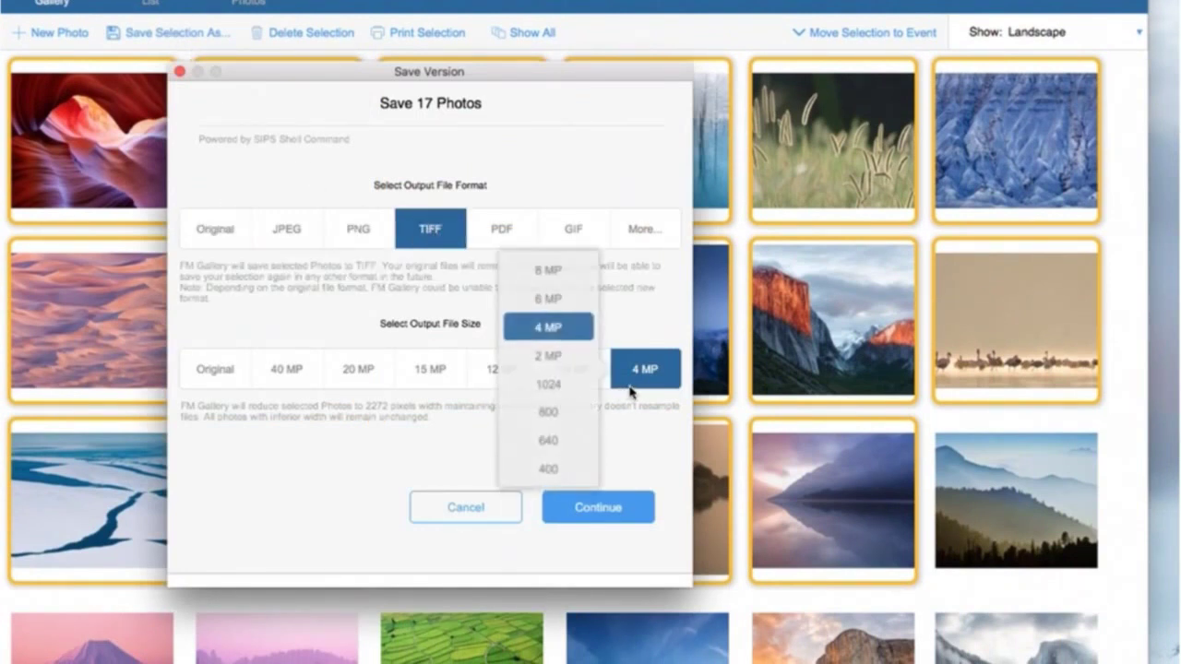
{"action": "left_click", "coordinate": [545, 357]}
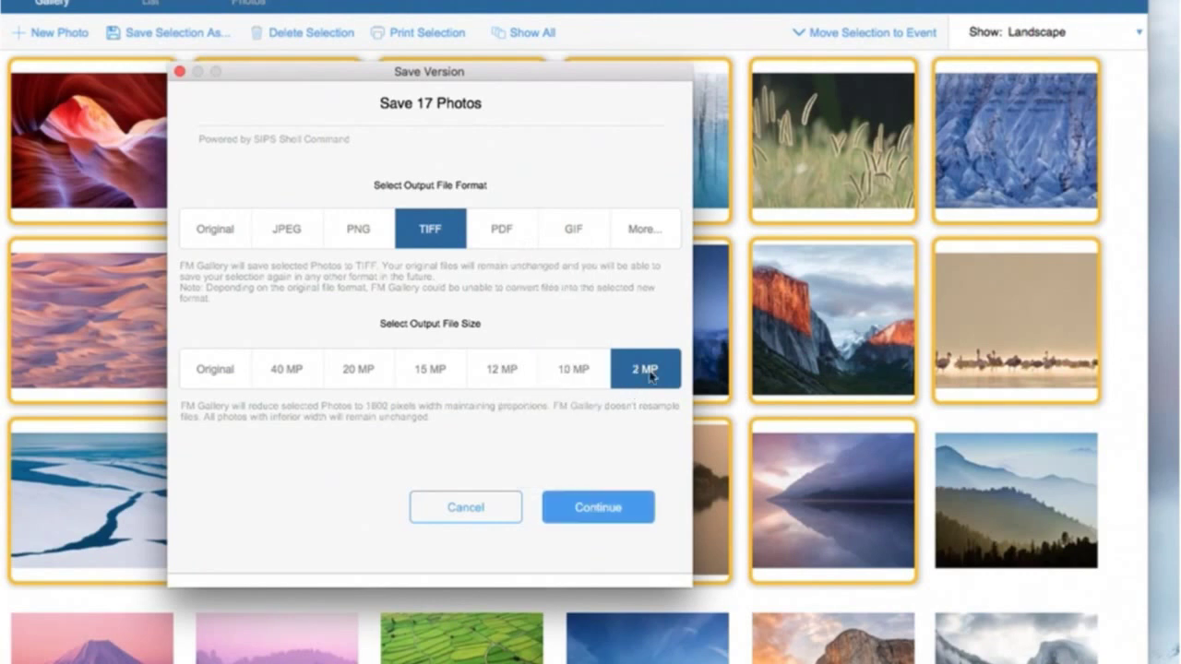
{"action": "left_click", "coordinate": [613, 514]}
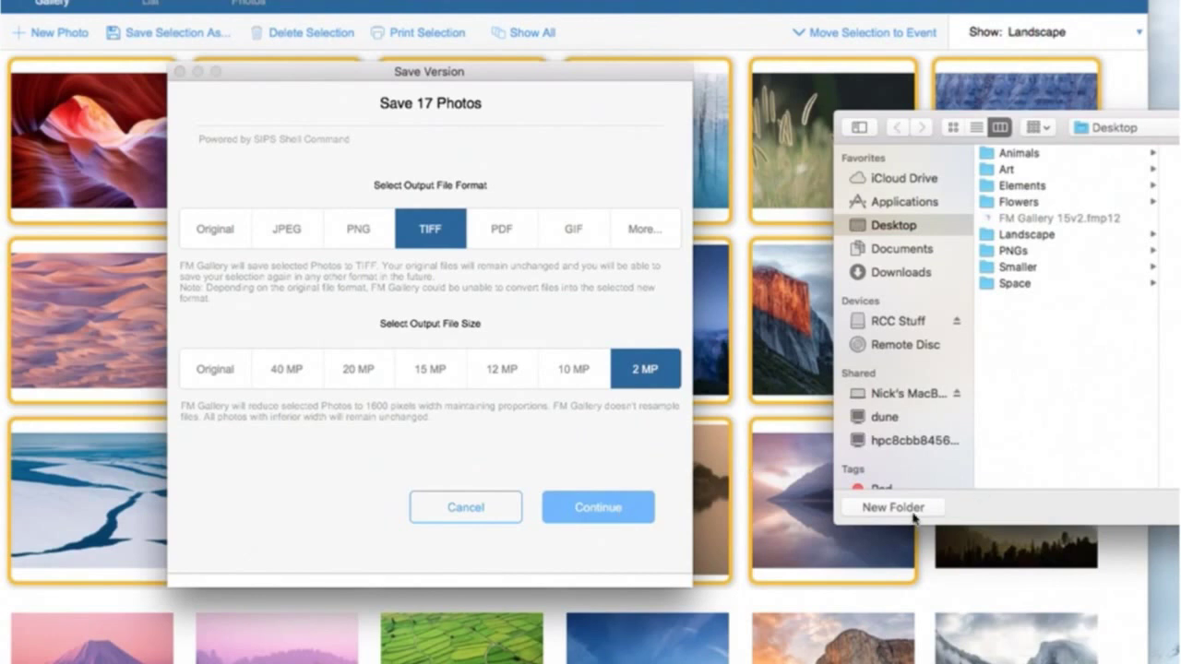
- Save the converted photos into a new Desktop folder named Small TIFFs
{"action": "left_click", "coordinate": [912, 509]}
{"action": "type", "text": "Small"}
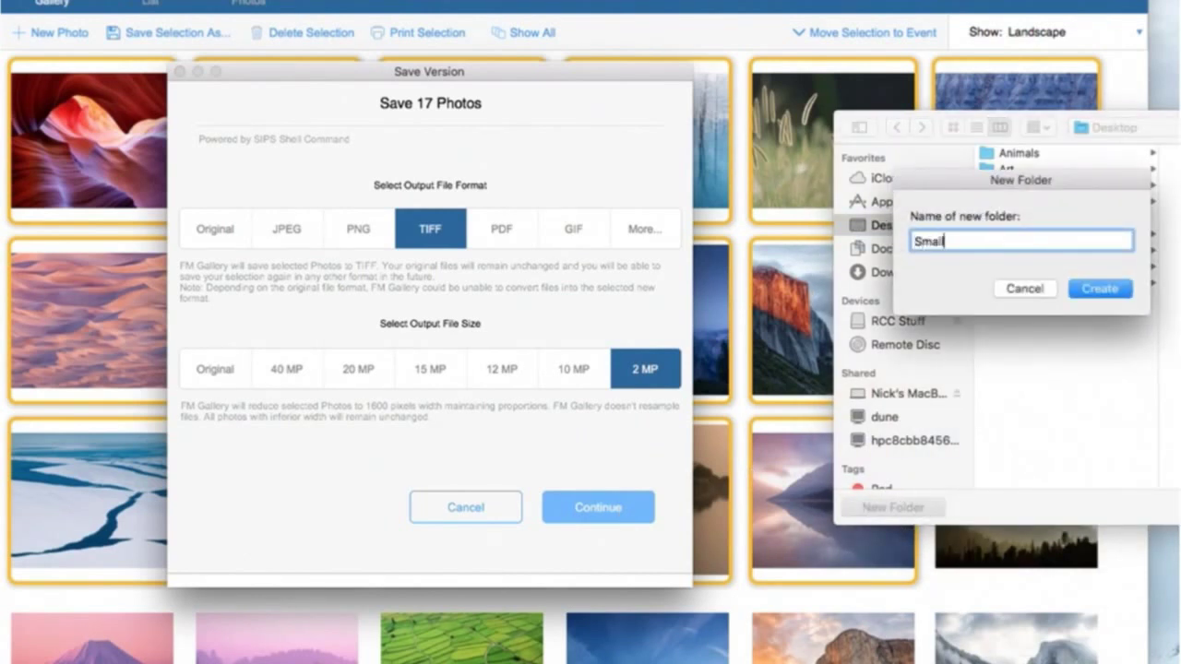
{"action": "type", "text": " TIFFs"}
{"action": "key", "text": "Return"}
{"action": "key", "text": "Return"}
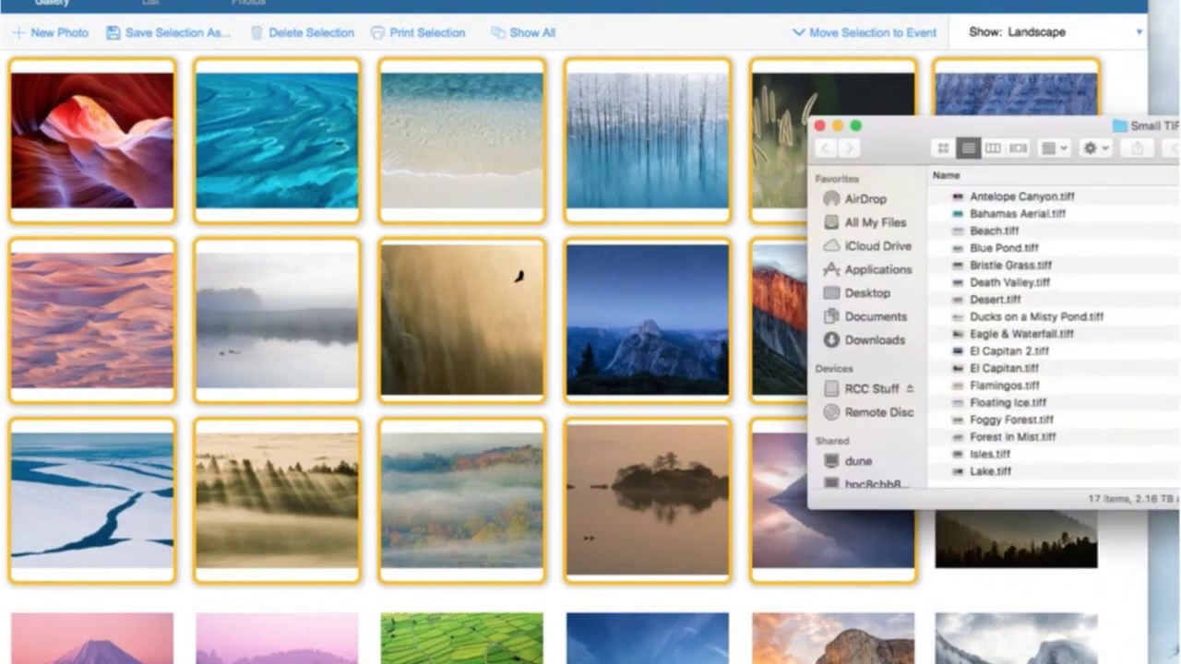
- Enlarge the Small TIFFs folder window, show the file info of Flamingos.tiff, and close the info and folder windows
{"action": "left_click_drag", "start_coordinate": [1025, 140], "coordinate": [442, 88]}
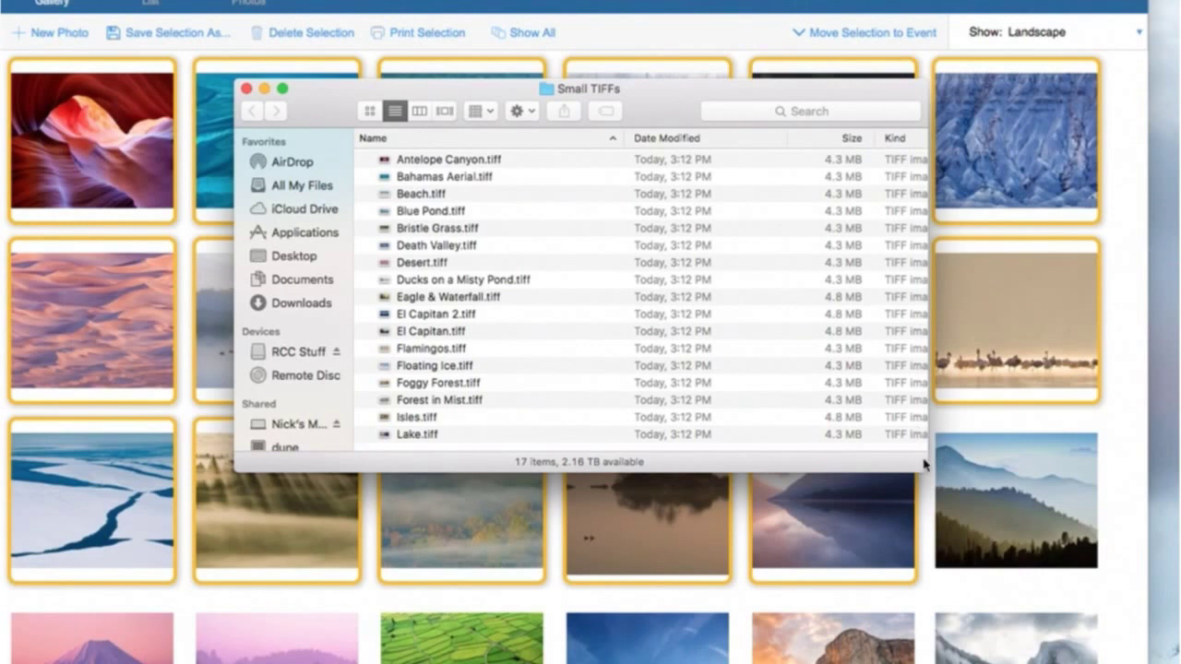
{"action": "left_click_drag", "start_coordinate": [927, 469], "coordinate": [1016, 582]}
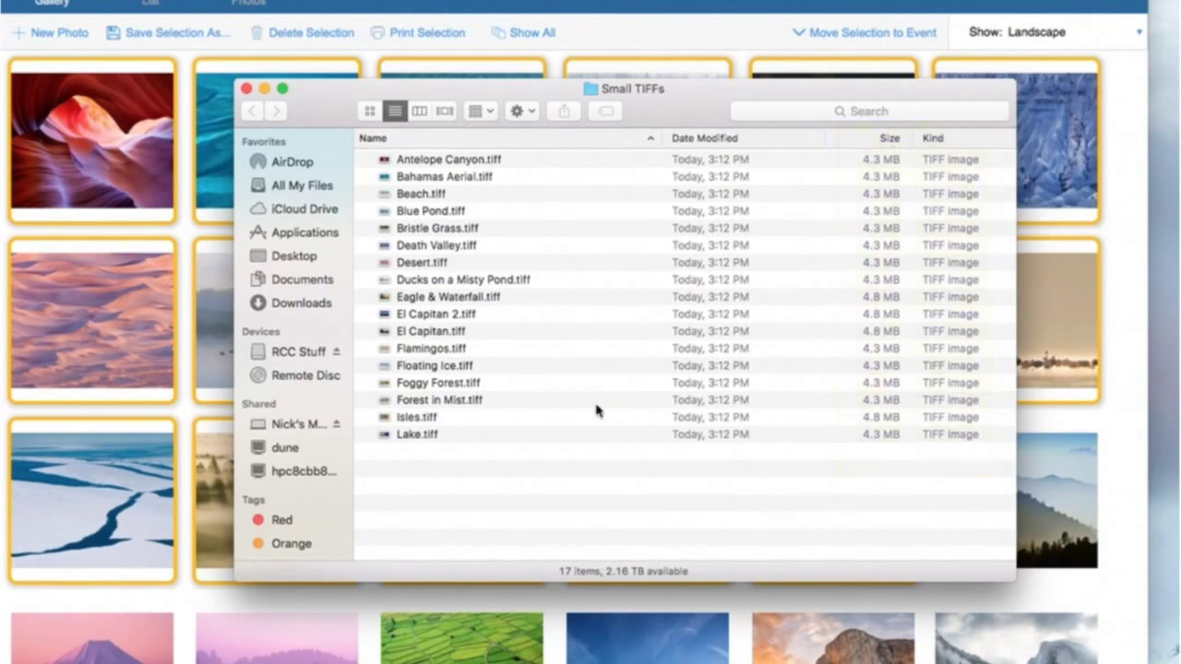
{"action": "left_click", "coordinate": [466, 348]}
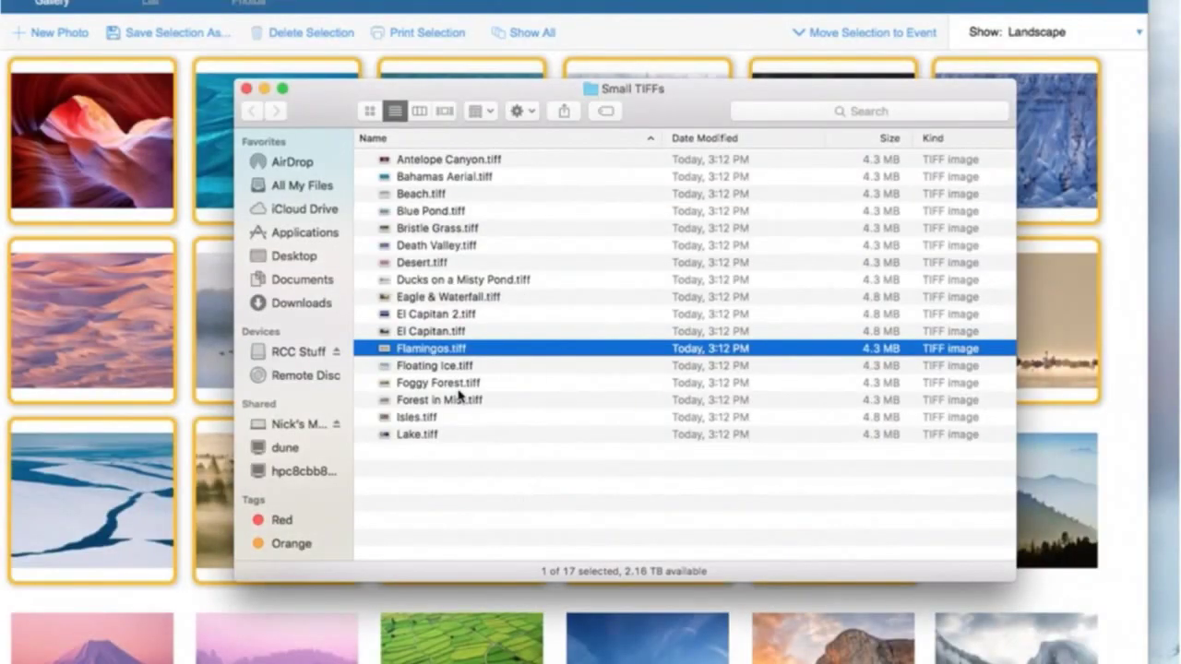
{"action": "key", "text": "super+i"}
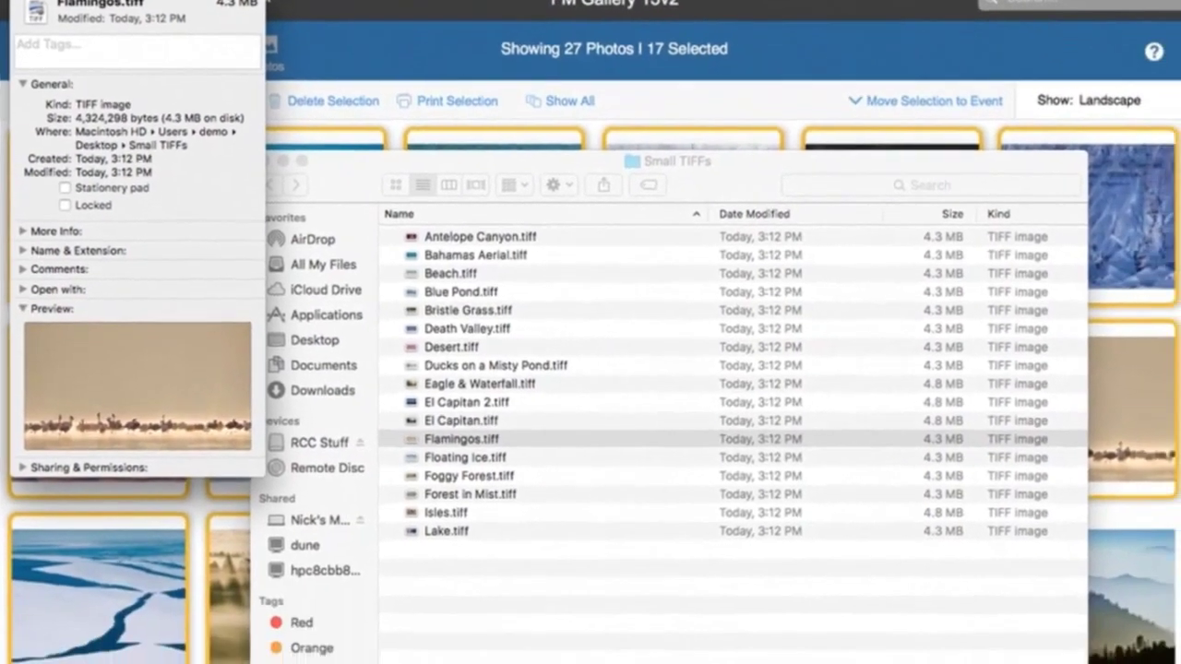
{"action": "left_click", "coordinate": [24, 32]}
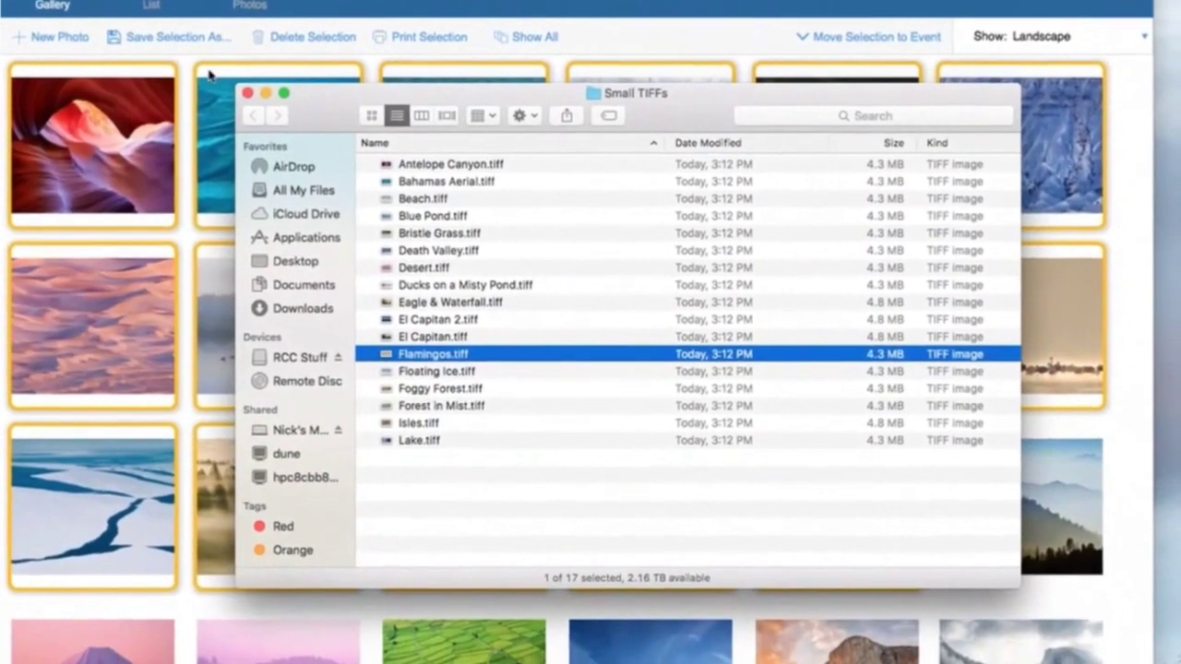
{"action": "left_click", "coordinate": [246, 89]}
{"action": "left_click", "coordinate": [153, 35]}
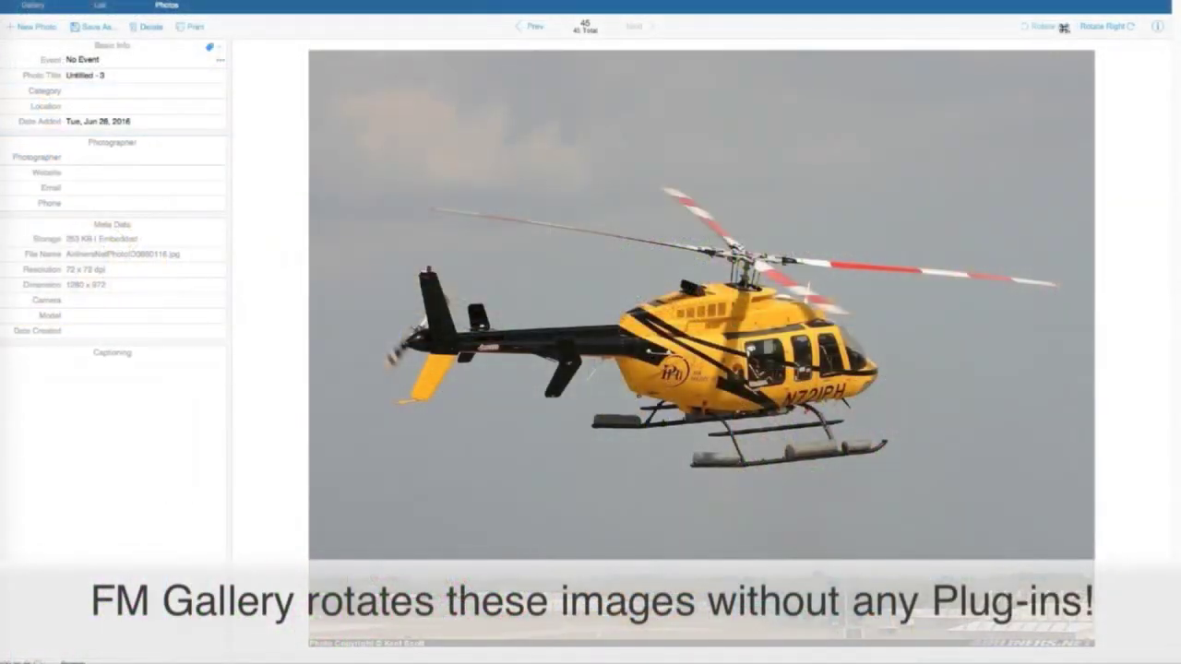
- Rotate the yellow helicopter photo in the single-photo view
{"action": "left_click", "coordinate": [1062, 27]}
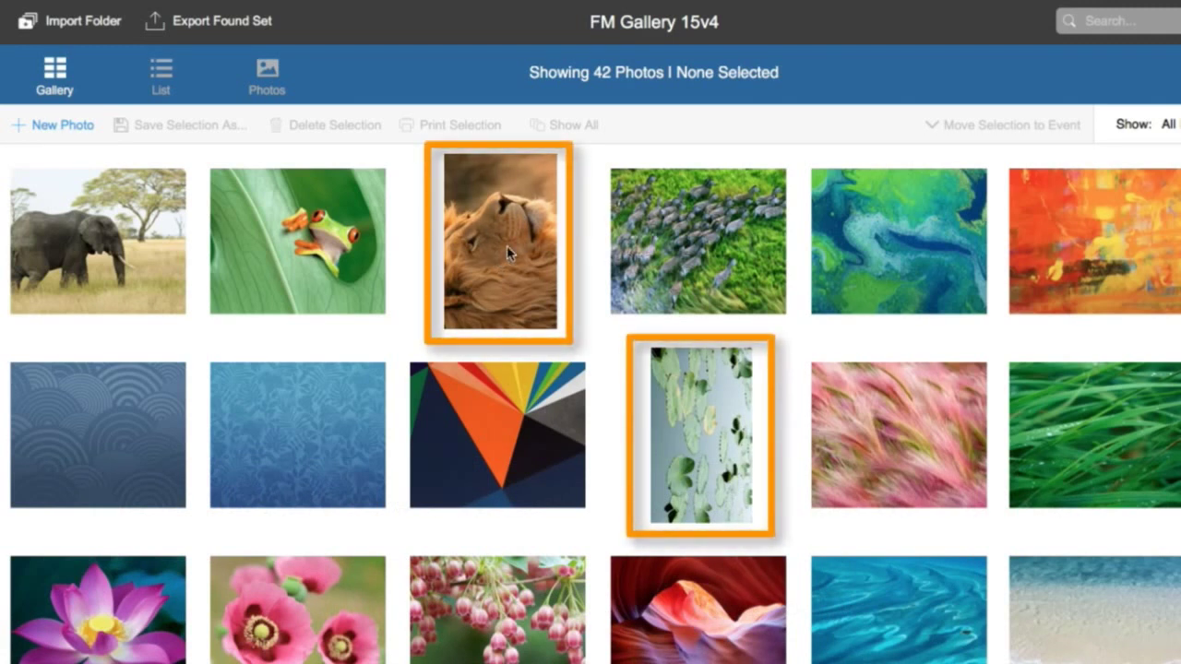
- Select the sideways lion and floating leaves photos in the gallery and open both in a separate photo window
{"action": "left_click", "coordinate": [506, 245]}
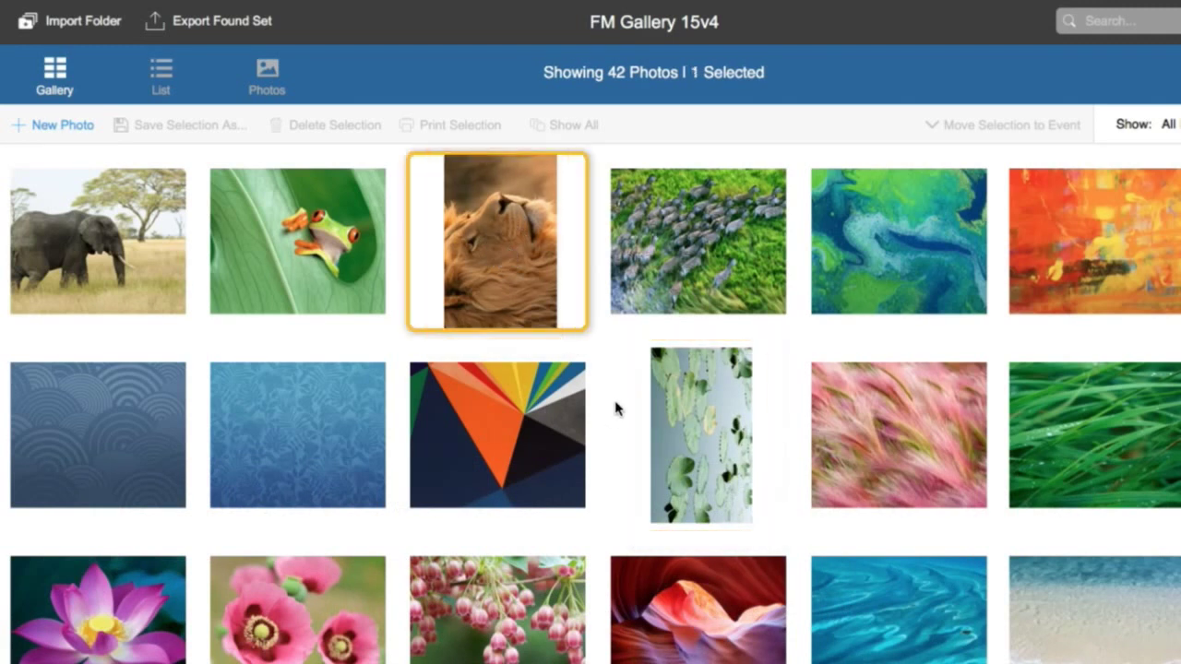
{"action": "left_click", "coordinate": [699, 421], "text": "shift"}
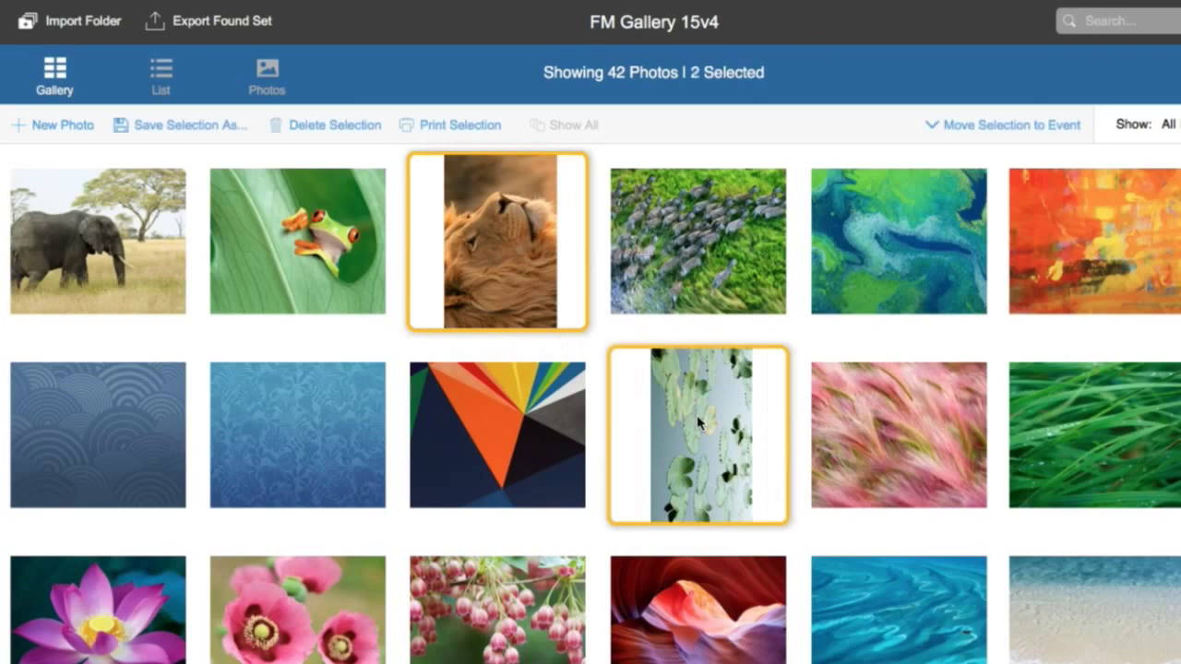
{"action": "double_click", "coordinate": [499, 245]}
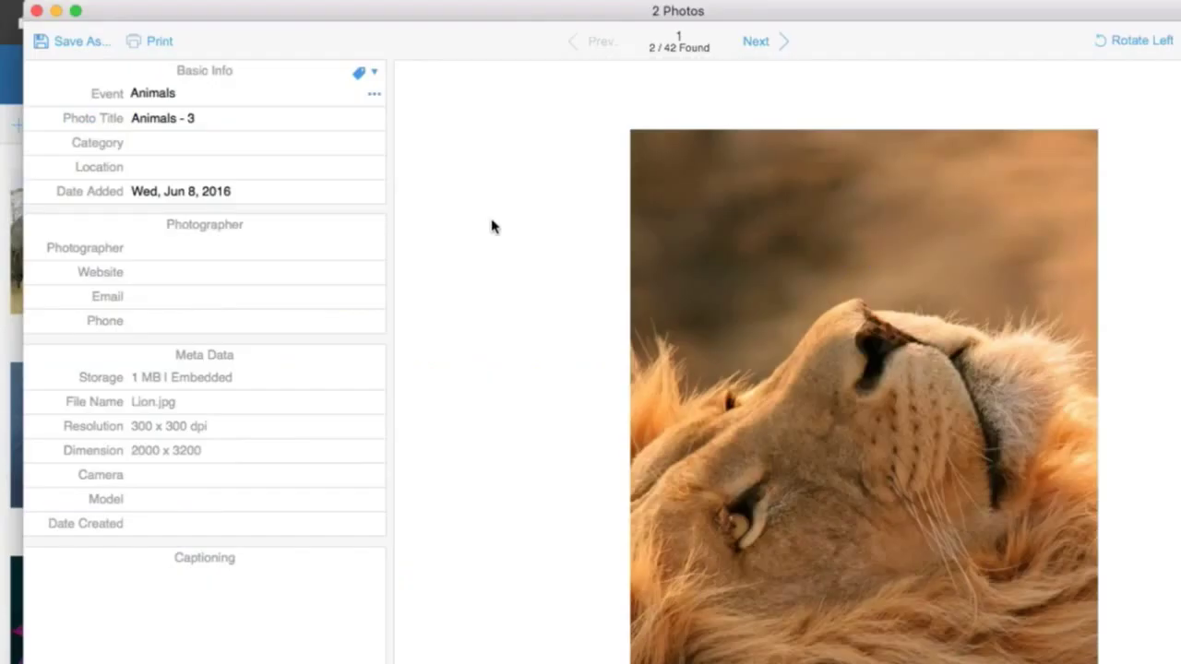
{"action": "left_click", "coordinate": [395, 16]}
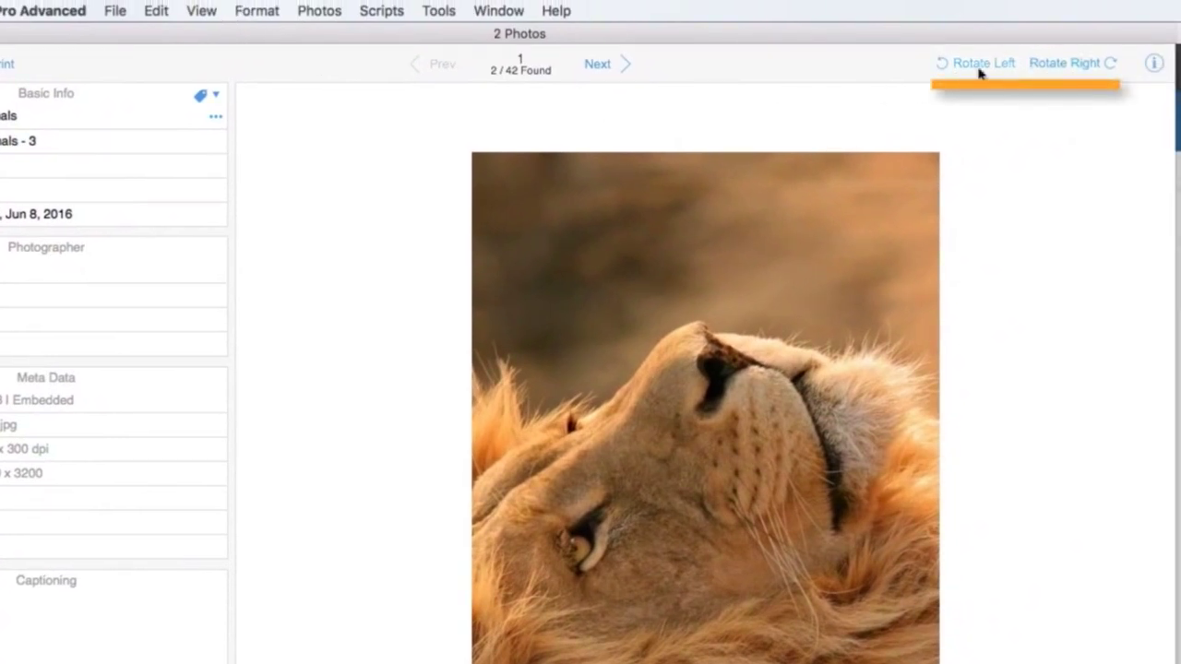
- Rotate the lion photo right until upright, try one more right turn, and rotate it back left
{"action": "left_click", "coordinate": [1059, 69]}
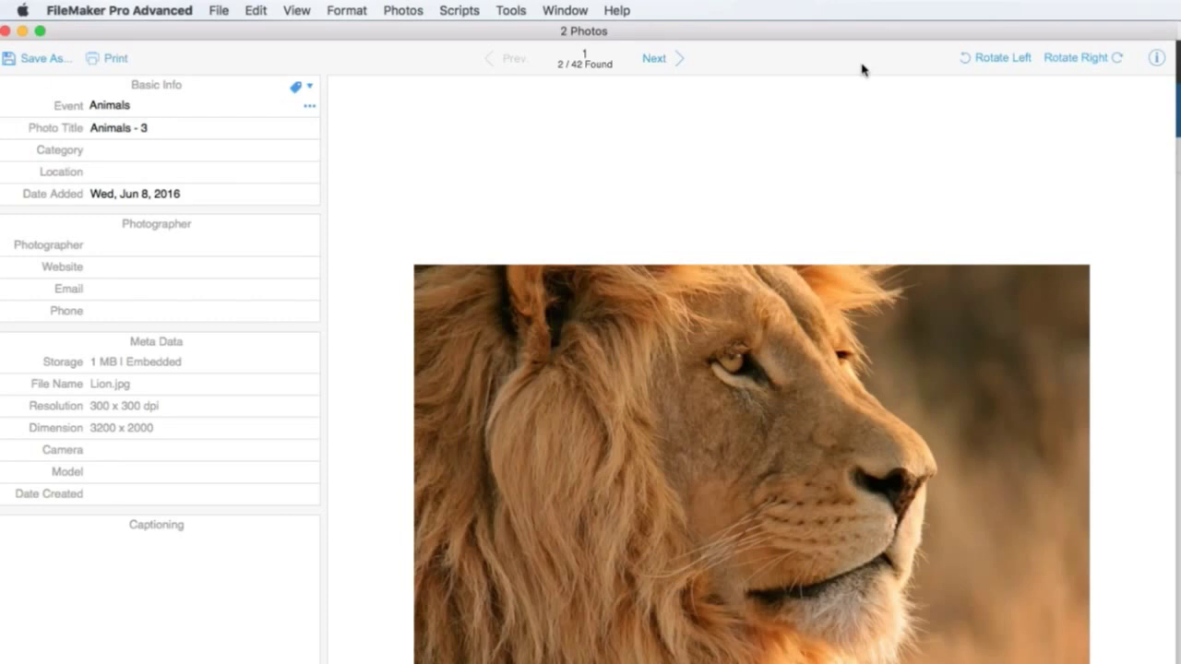
{"action": "left_click", "coordinate": [1098, 58]}
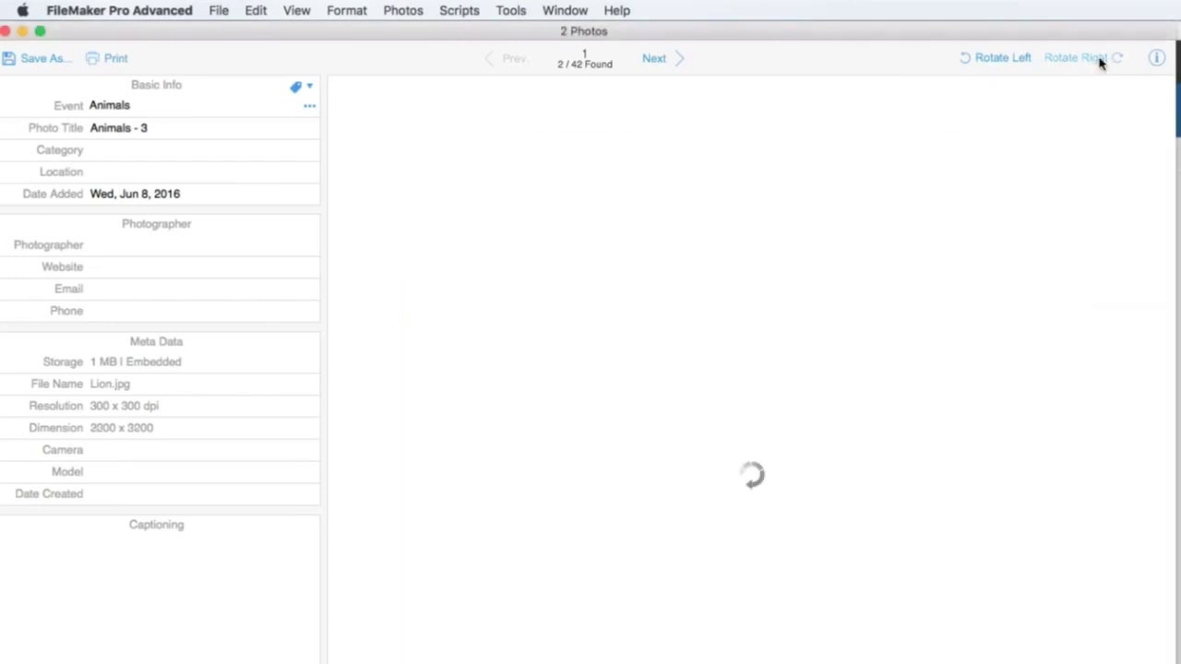
{"action": "left_click", "coordinate": [996, 58]}
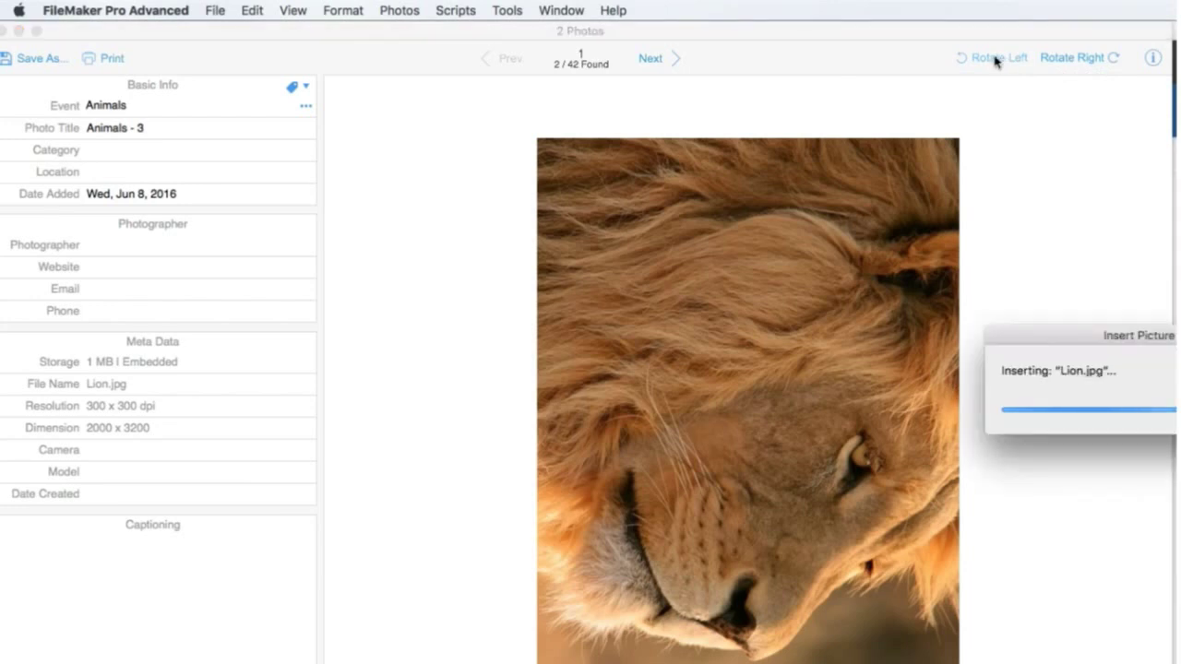
- Turn the floating leaves photo to landscape orientation and close the two-photo window
{"action": "left_click", "coordinate": [655, 59]}
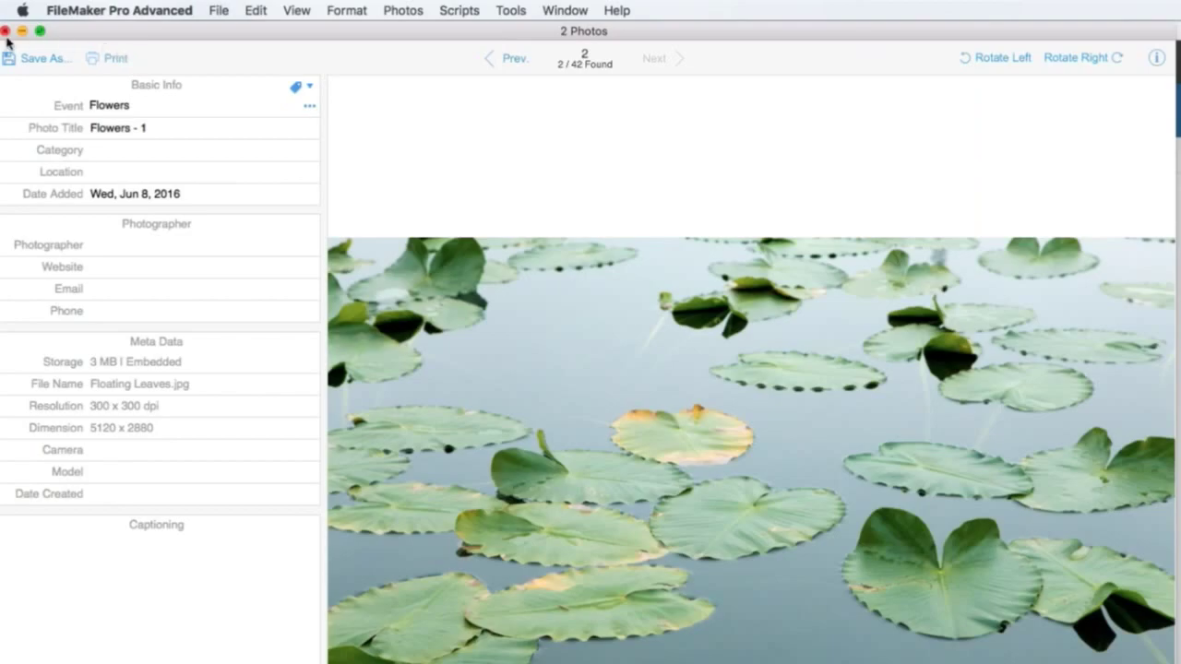
{"action": "left_click", "coordinate": [6, 31]}
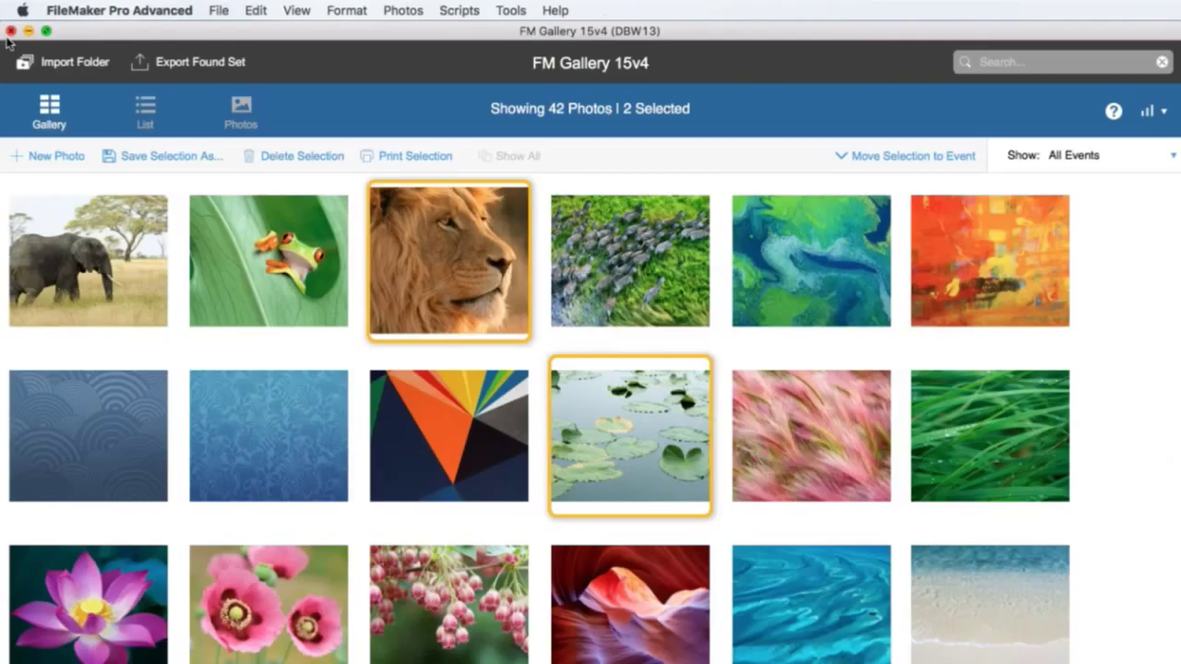